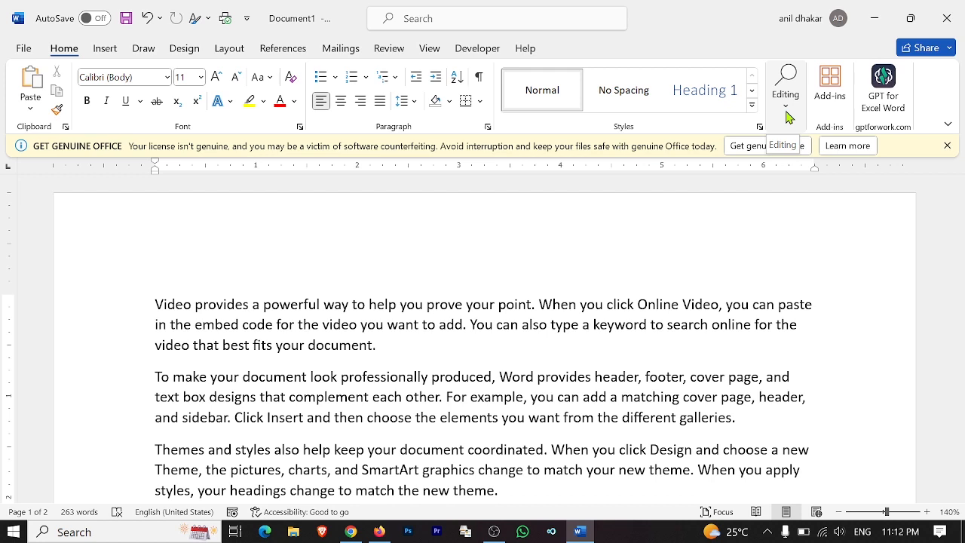
# Open the Editing dropdown on the Home ribbon to reach Find and Replace.
pyautogui.click(786, 113)
pyautogui.click(801, 162)
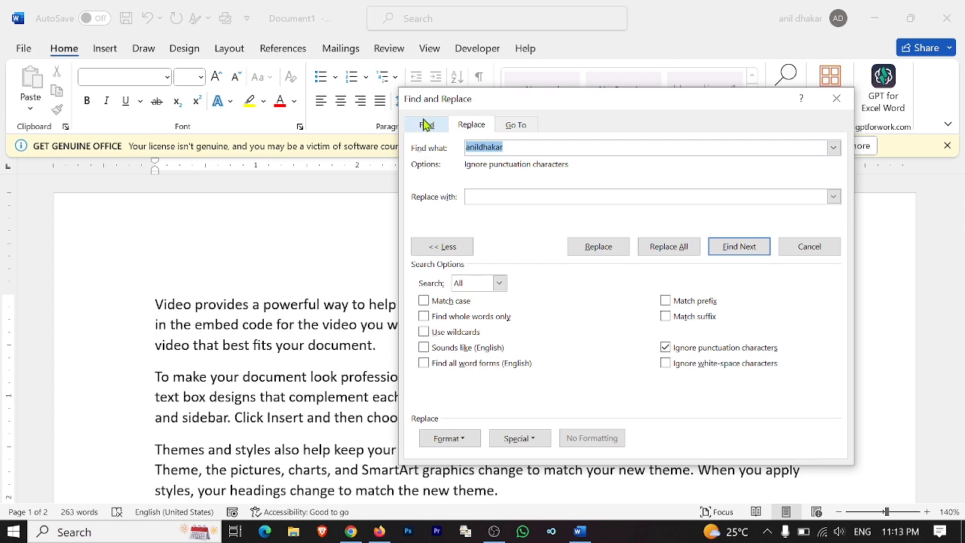
pyautogui.click(426, 125)
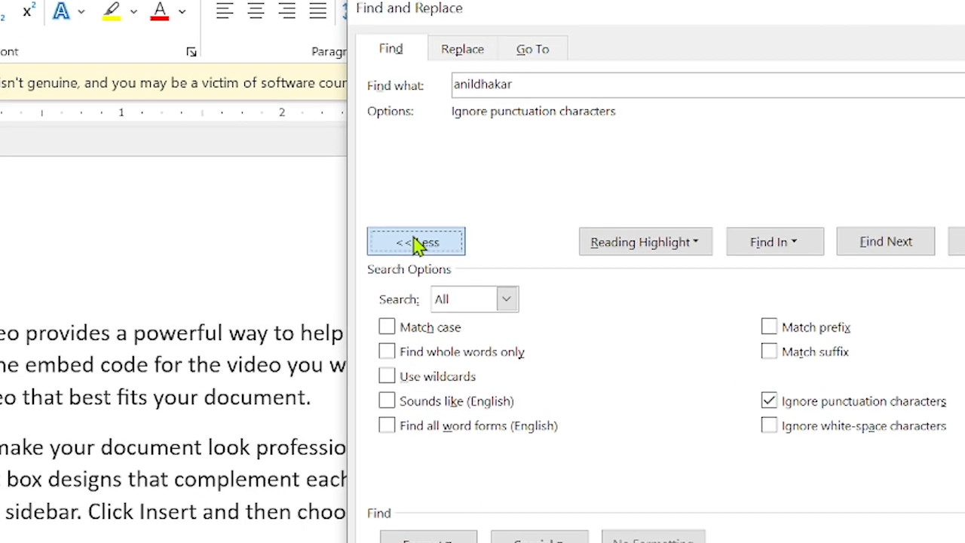
pyautogui.click(436, 247)
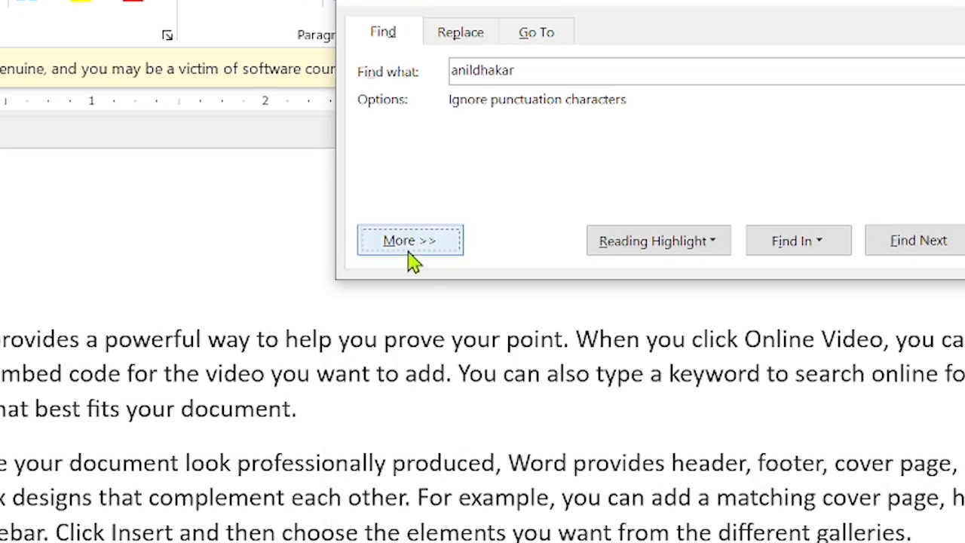
pyautogui.click(408, 252)
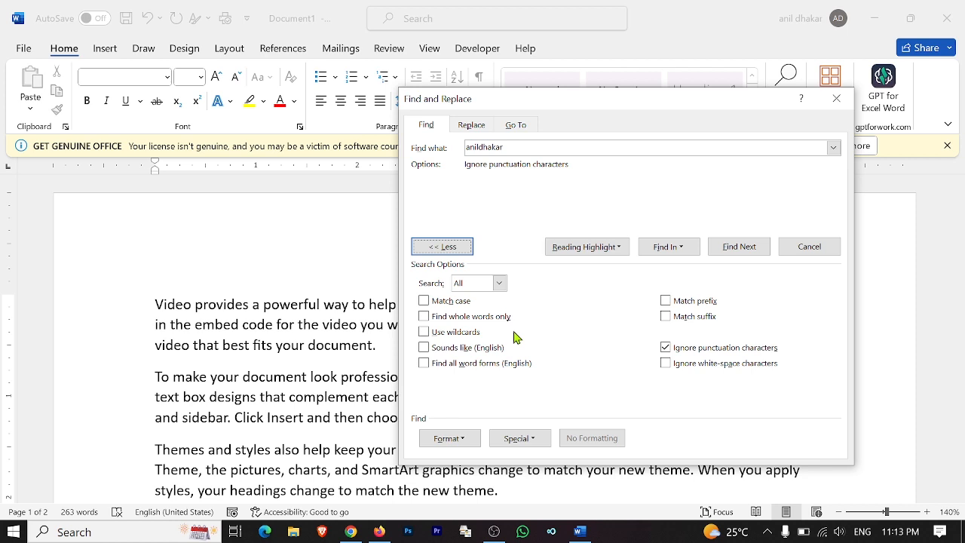
pyautogui.click(534, 147)
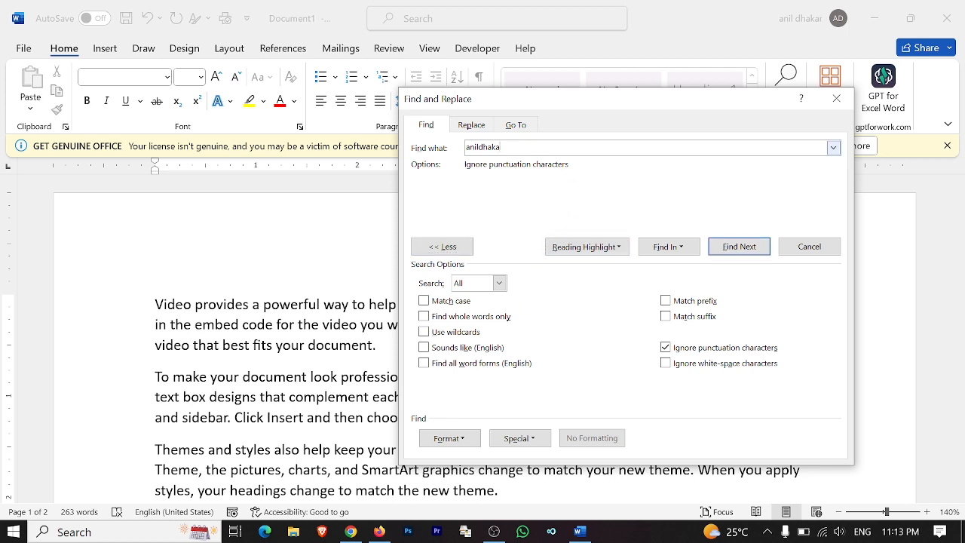
pyautogui.hotkey('ctrl', 'a')
pyautogui.press('BackSpace')
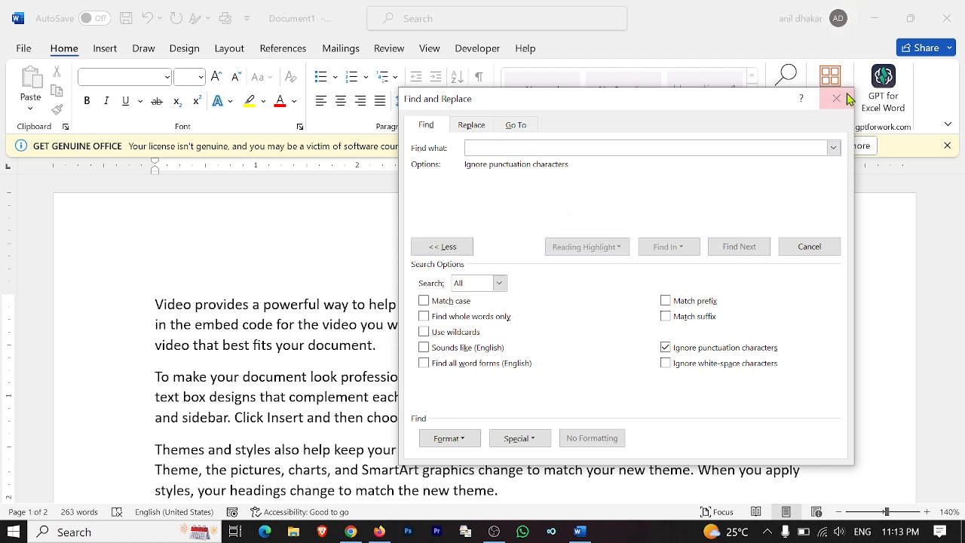
pyautogui.click(843, 99)
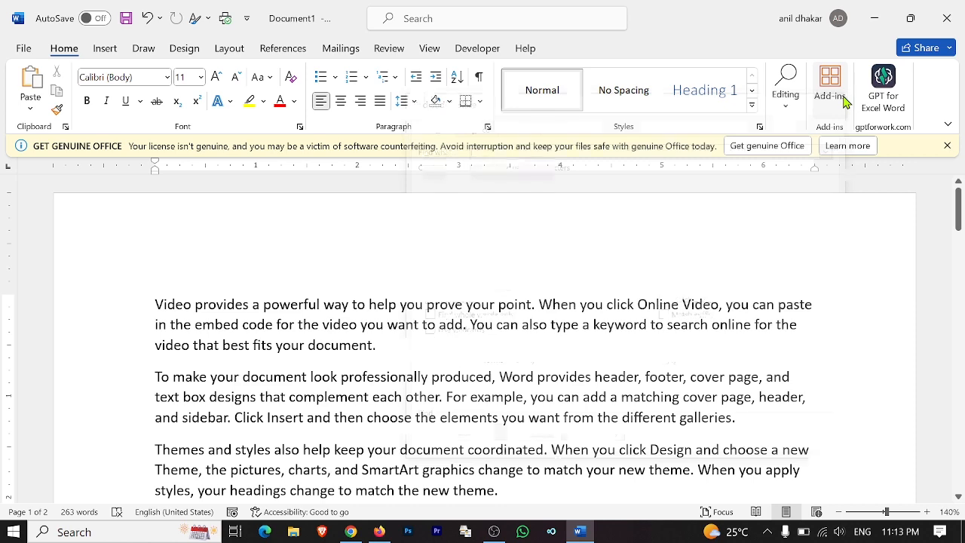
pyautogui.click(785, 111)
# Reopen Find and Replace with Ctrl+H and switch to its Find tab.
pyautogui.click(792, 164)
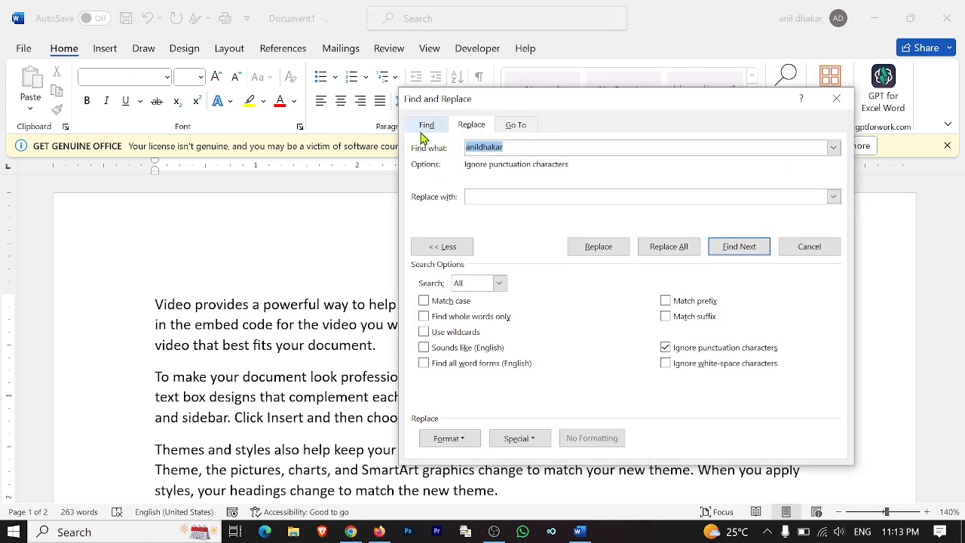
pyautogui.click(425, 126)
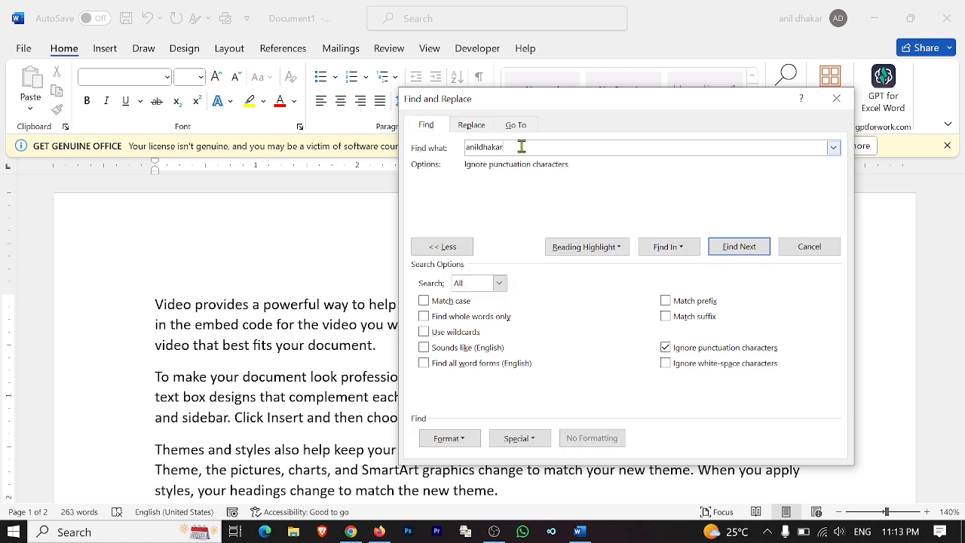
pyautogui.click(836, 99)
pyautogui.hotkey('ctrl', 'h')
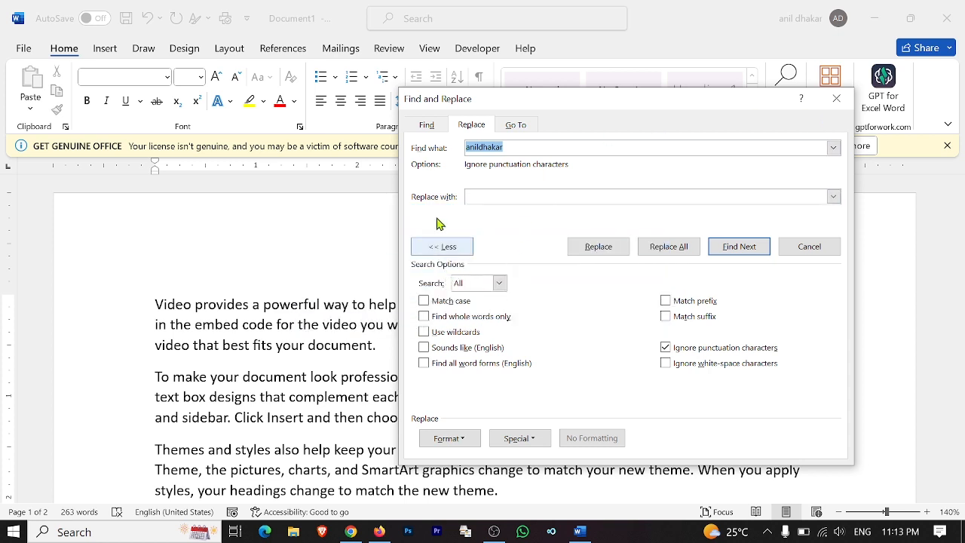
pyautogui.click(427, 125)
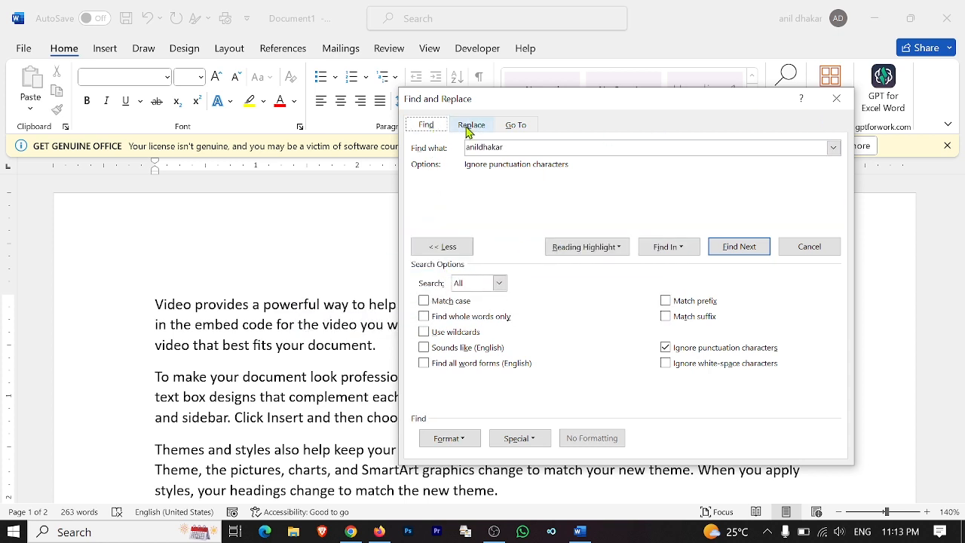
pyautogui.click(470, 128)
pyautogui.click(427, 126)
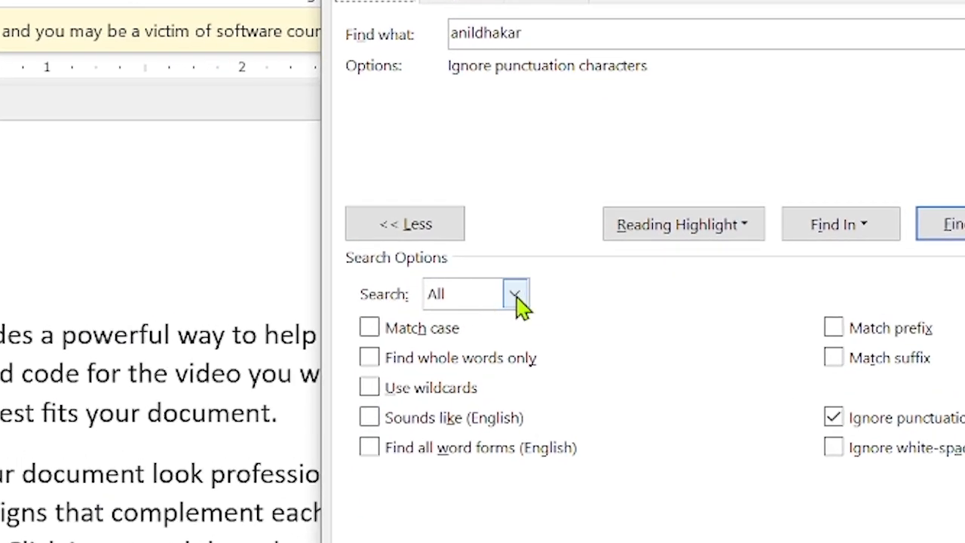
# Set the search direction to Down, with the name variants in view.
pyautogui.click(517, 300)
pyautogui.click(517, 301)
pyautogui.click(517, 300)
pyautogui.click(517, 300)
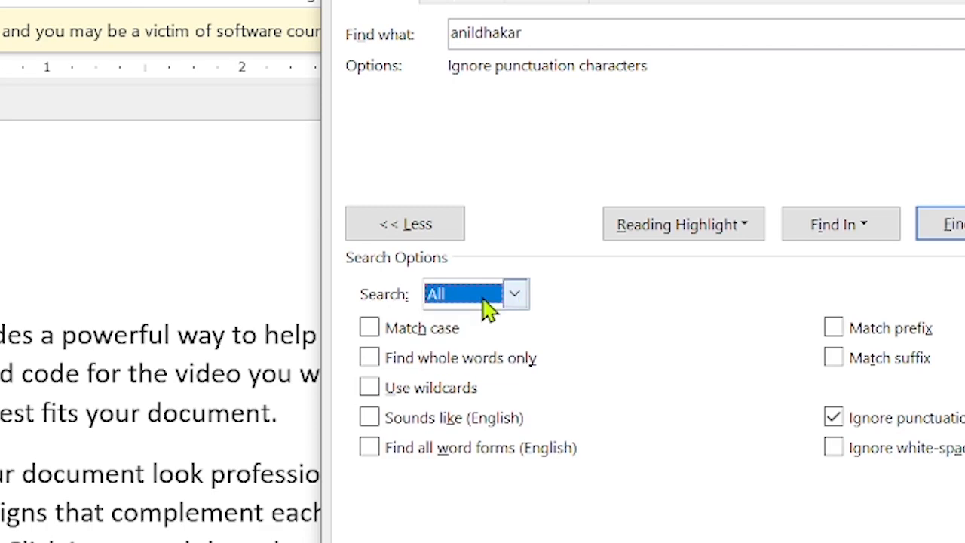
pyautogui.scroll(-5, 23, 399)
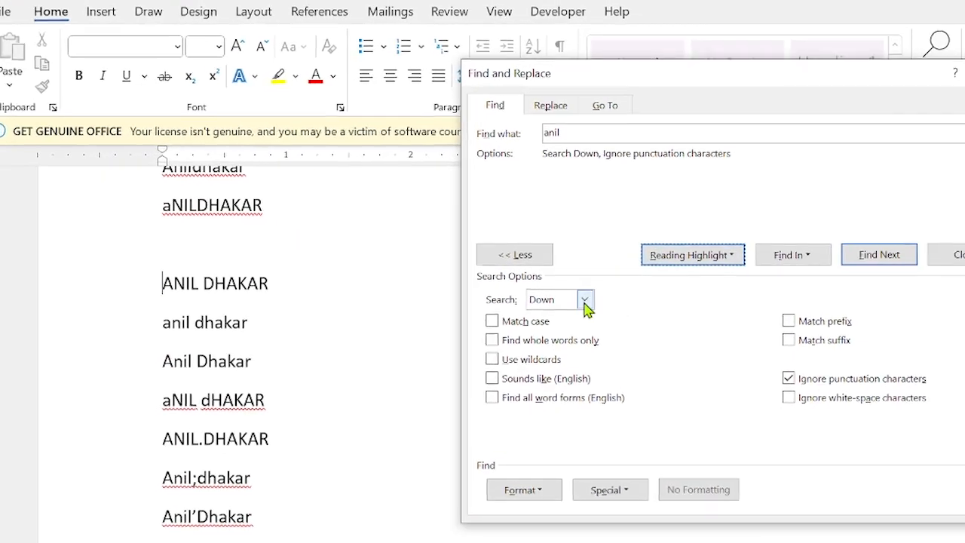
pyautogui.click(580, 297)
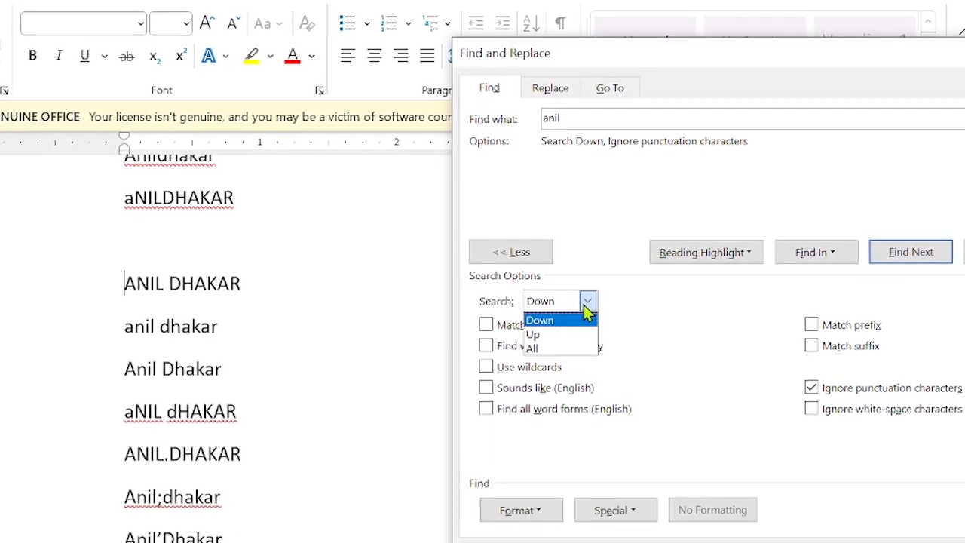
pyautogui.click(586, 310)
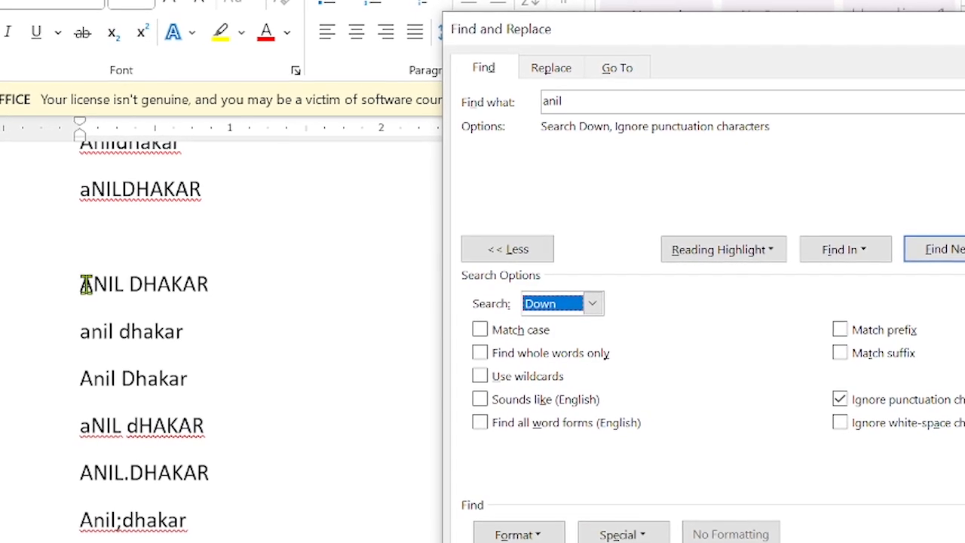
pyautogui.click(81, 284)
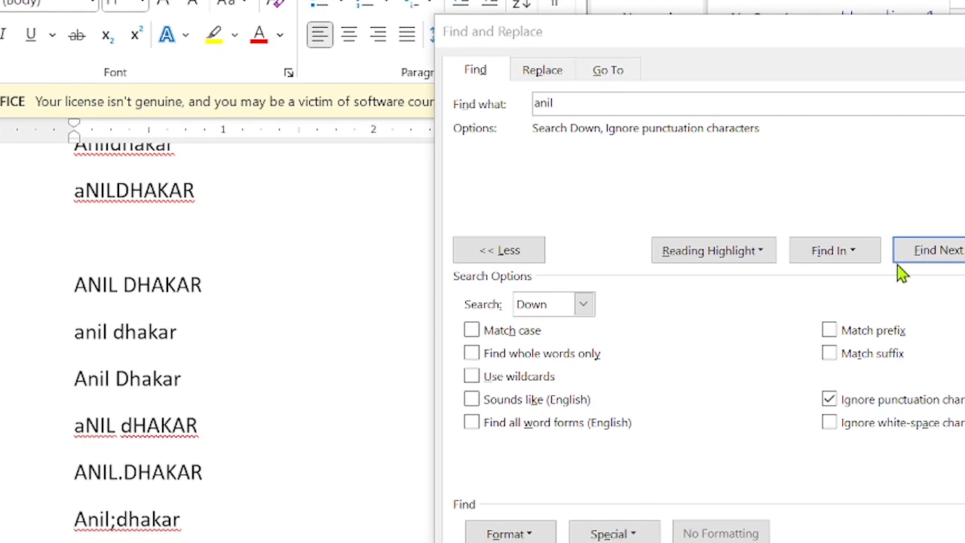
pyautogui.click(937, 256)
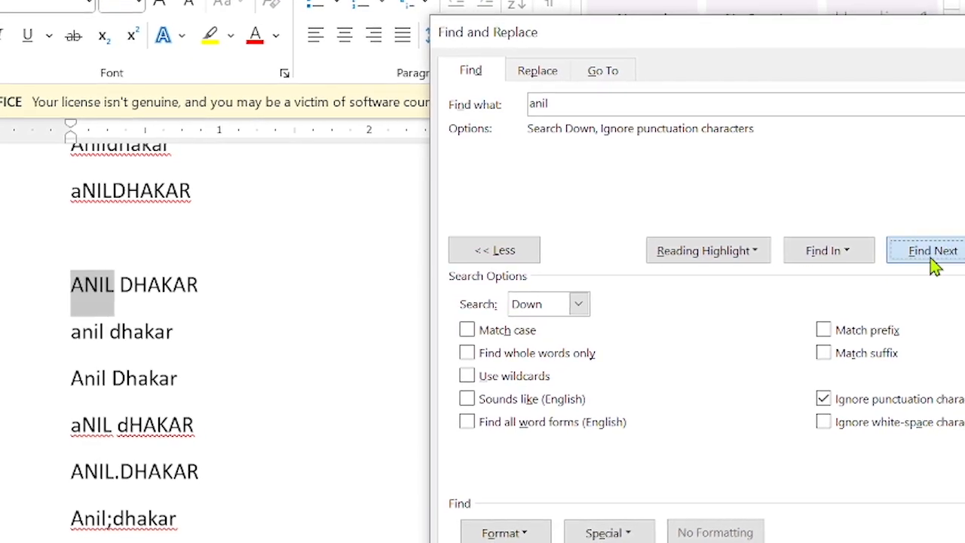
pyautogui.click(932, 264)
pyautogui.click(931, 264)
pyautogui.click(931, 263)
pyautogui.click(929, 264)
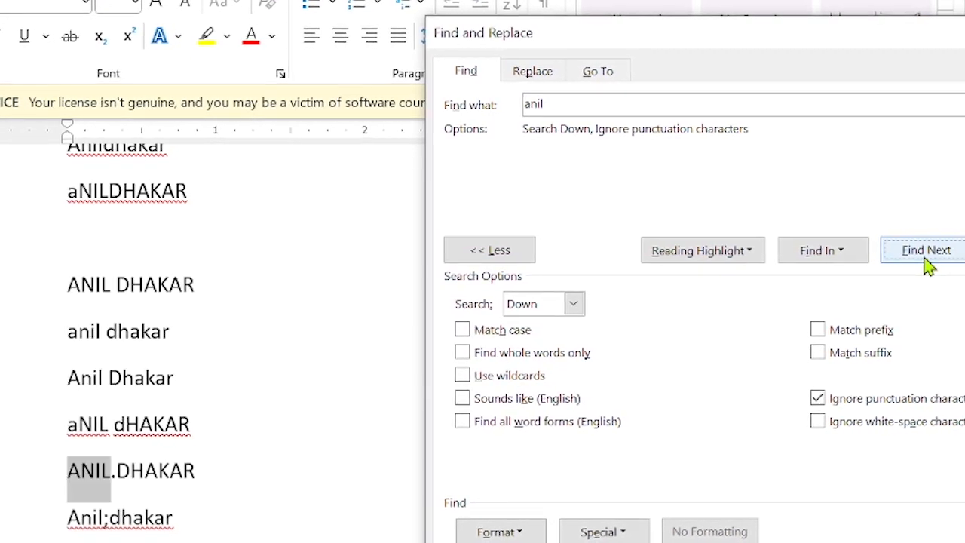
# Switch the search direction to Up and step back through the anil matches.
pyautogui.click(573, 304)
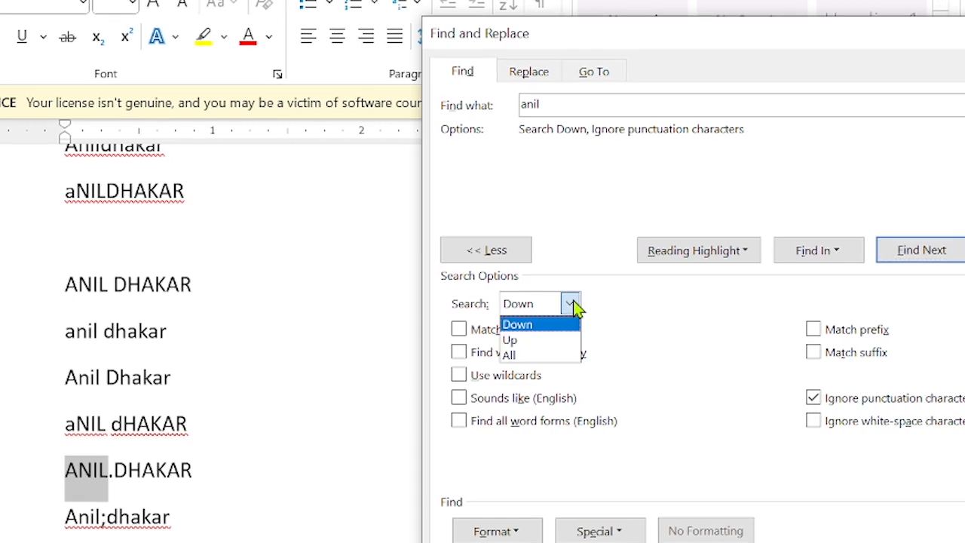
pyautogui.click(551, 340)
pyautogui.click(905, 258)
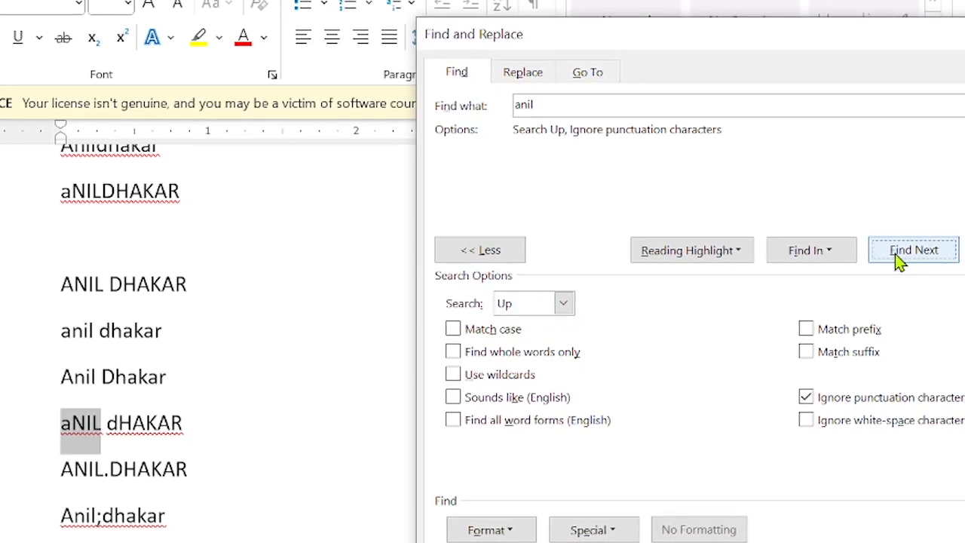
pyautogui.click(899, 258)
pyautogui.click(899, 258)
pyautogui.click(898, 258)
pyautogui.click(898, 258)
pyautogui.click(897, 258)
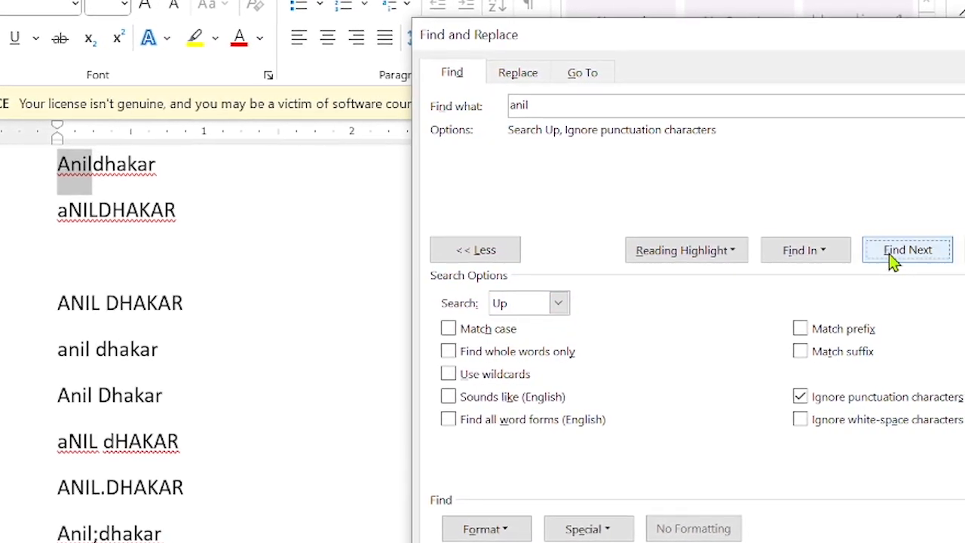
pyautogui.click(891, 256)
pyautogui.click(890, 256)
pyautogui.click(887, 254)
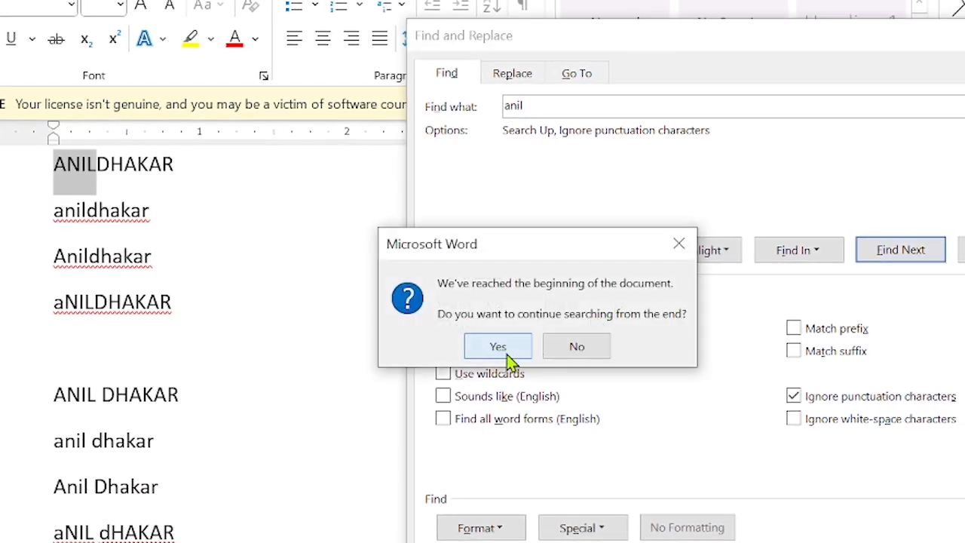
# Continue the search from the document's end, keeping the direction Up.
pyautogui.click(508, 357)
pyautogui.click(551, 309)
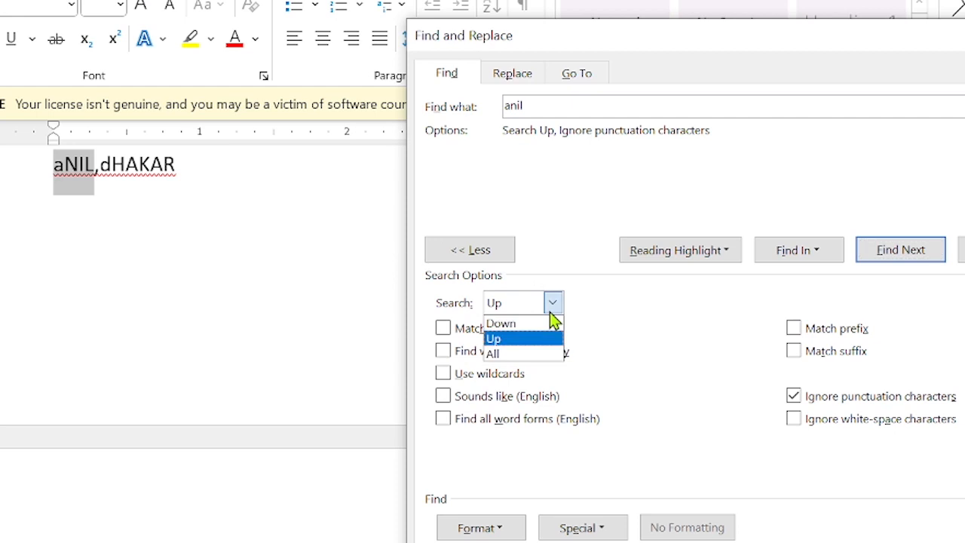
pyautogui.click(550, 311)
pyautogui.click(549, 311)
pyautogui.click(534, 343)
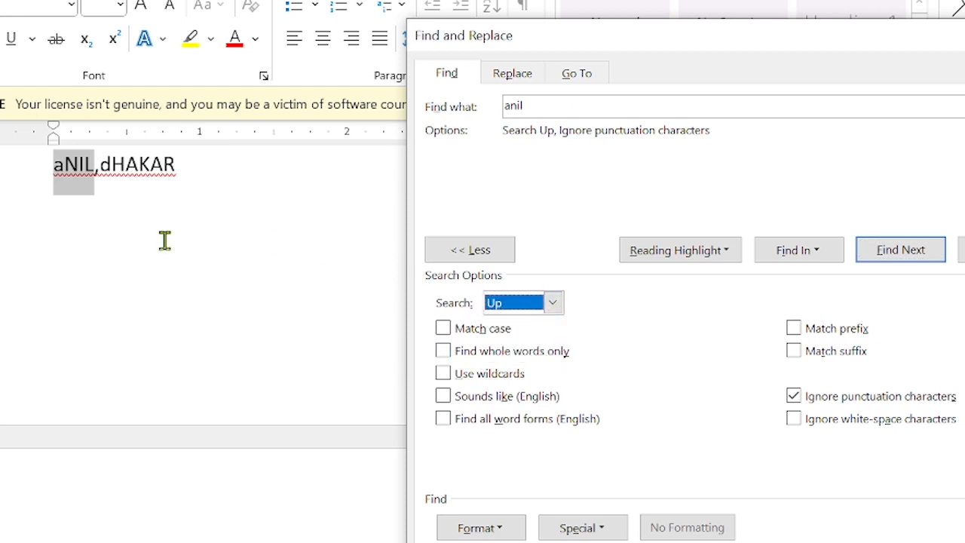
pyautogui.scroll(3, 164, 240)
pyautogui.scroll(3, 165, 240)
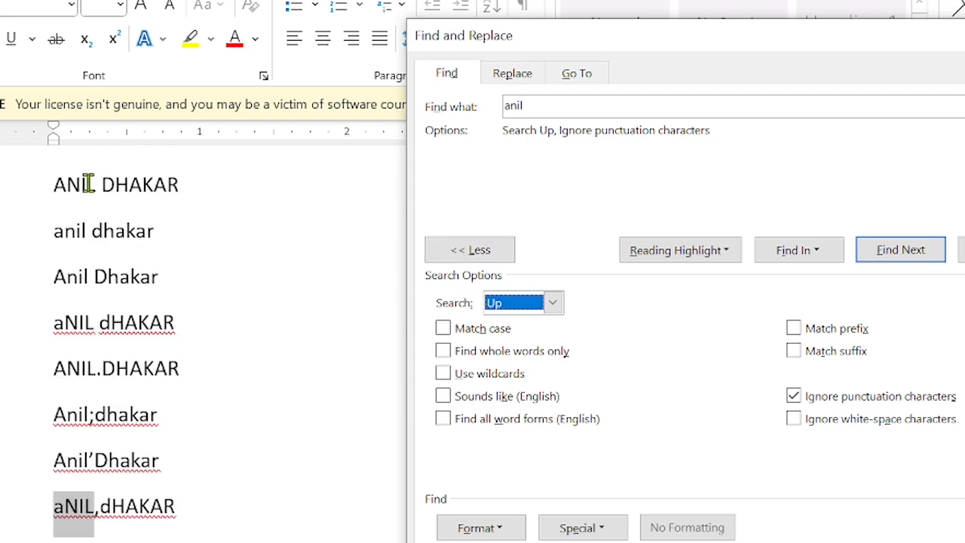
pyautogui.scroll(3, 113, 240)
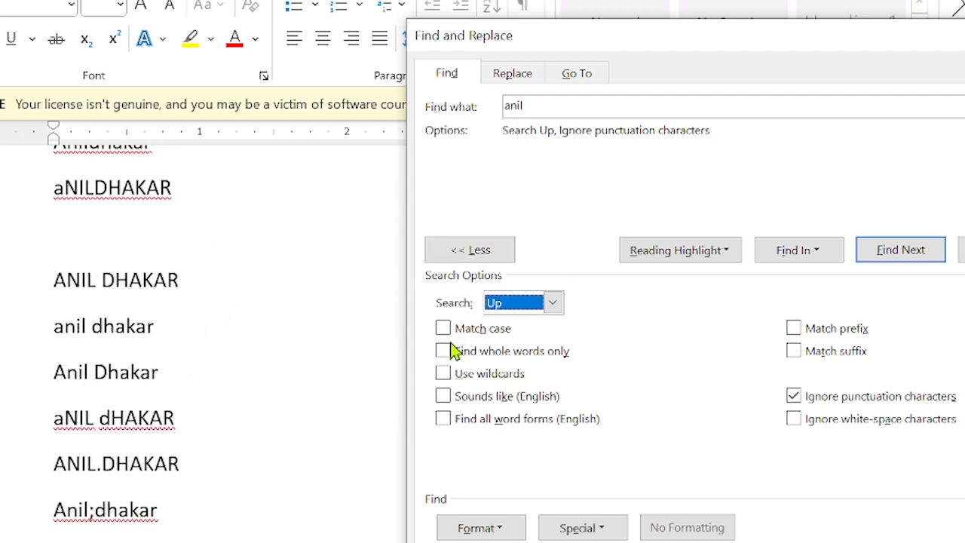
# Turn on Match case, search All, and find the next case-sensitive anil match.
pyautogui.click(447, 329)
pyautogui.click(553, 303)
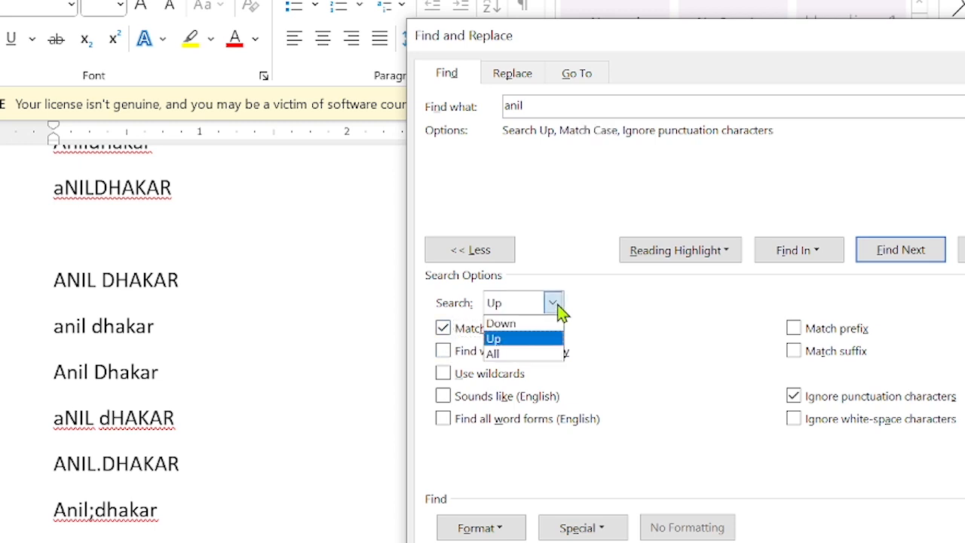
pyautogui.click(514, 355)
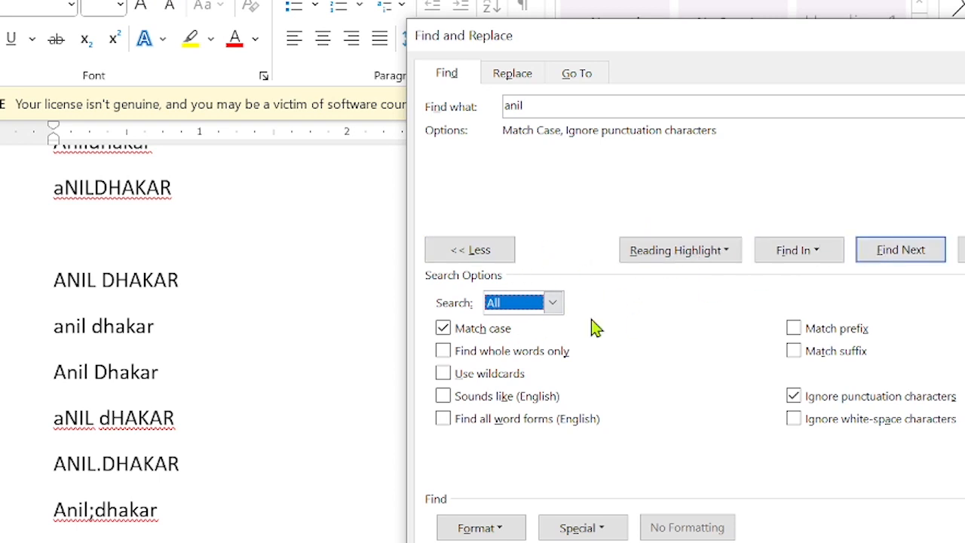
pyautogui.click(908, 253)
pyautogui.click(908, 253)
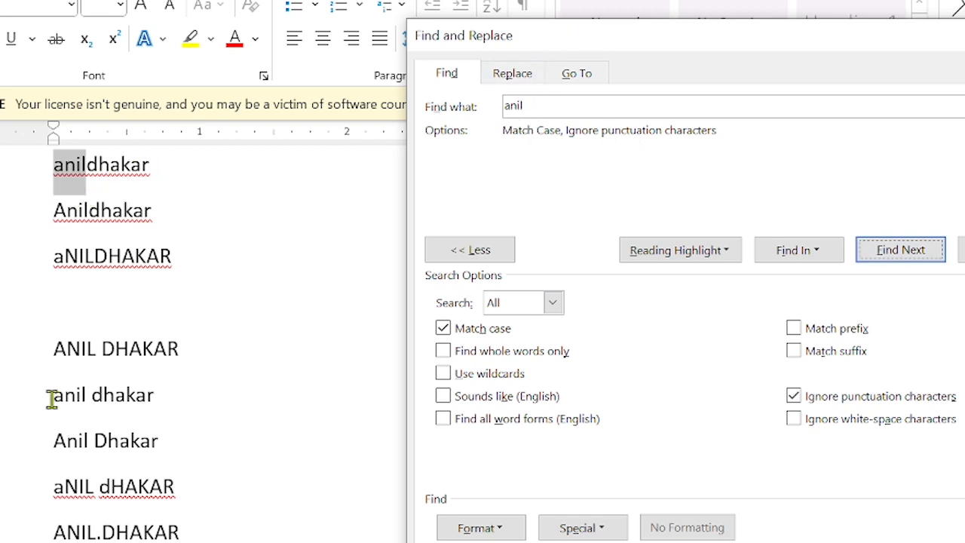
# Highlight All anil matches, marking its 2 occurrences in yellow, and review them.
pyautogui.click(689, 251)
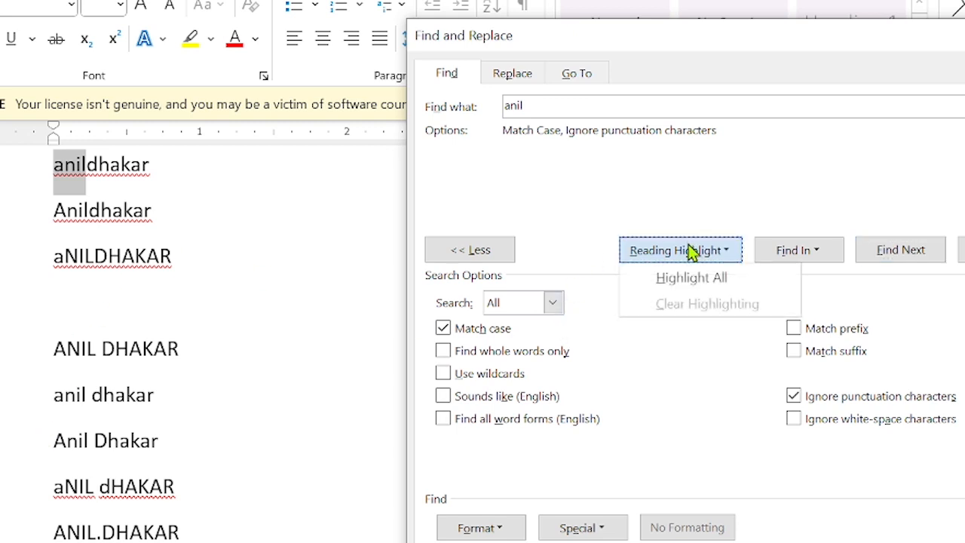
pyautogui.click(699, 280)
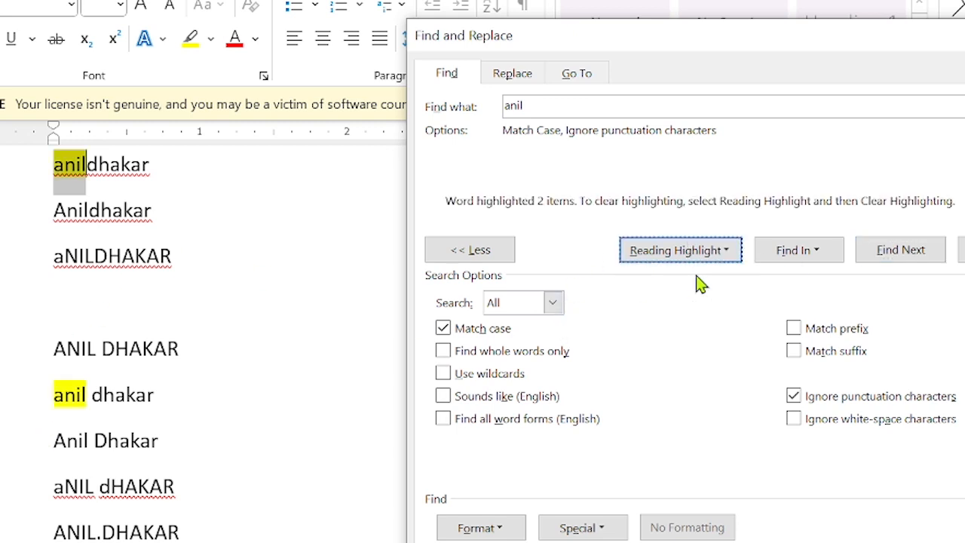
pyautogui.scroll(-3, 254, 220)
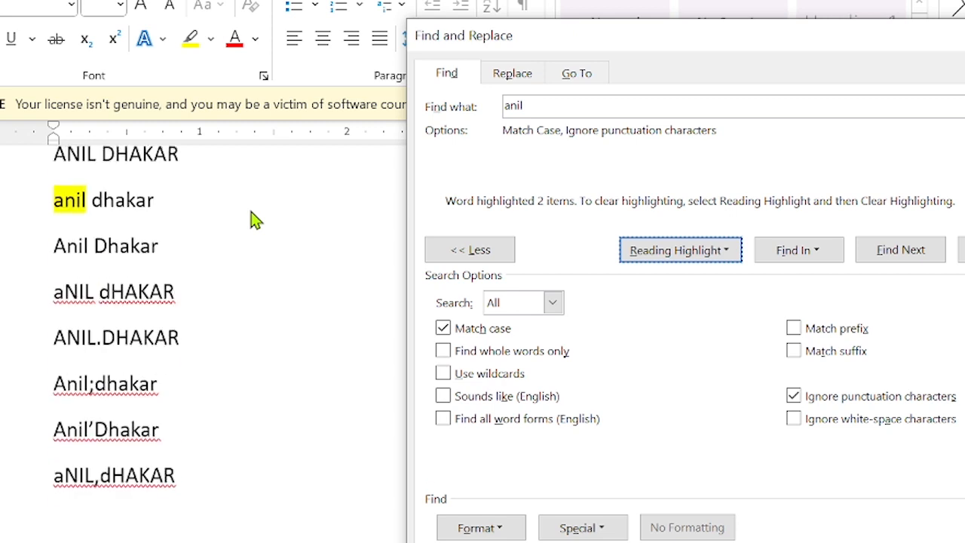
pyautogui.scroll(2, 254, 219)
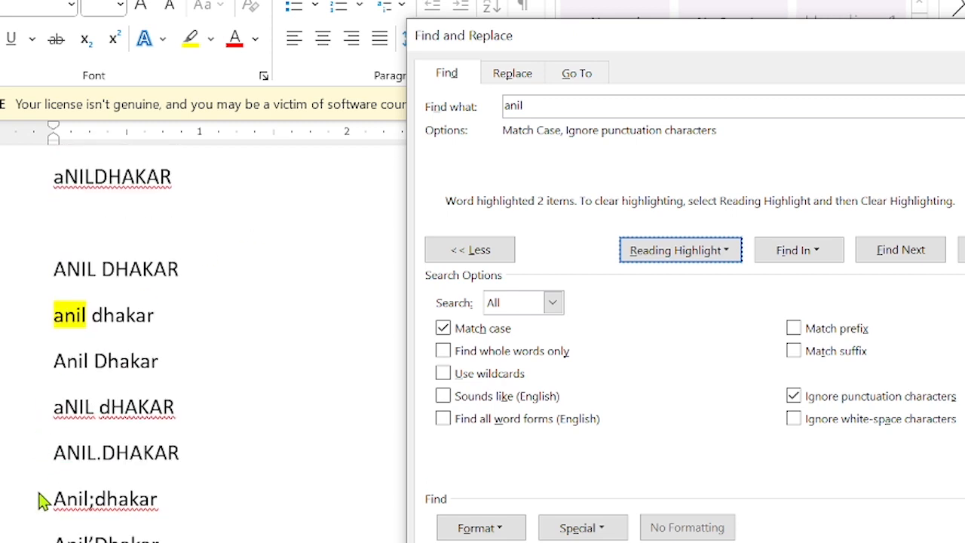
pyautogui.scroll(1, 90, 256)
pyautogui.scroll(3, 90, 256)
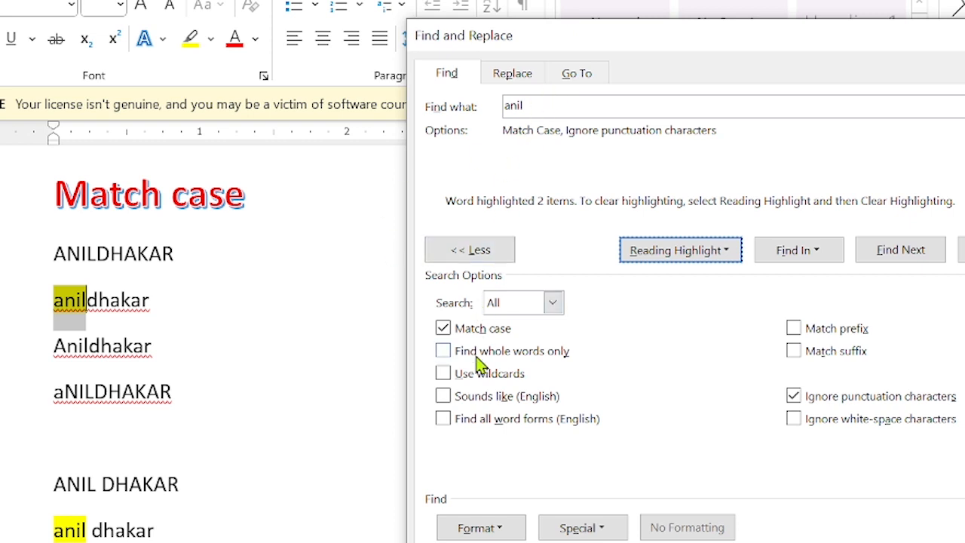
# Change the search term from anil to Anil and clear the yellow match highlights.
pyautogui.click(556, 112)
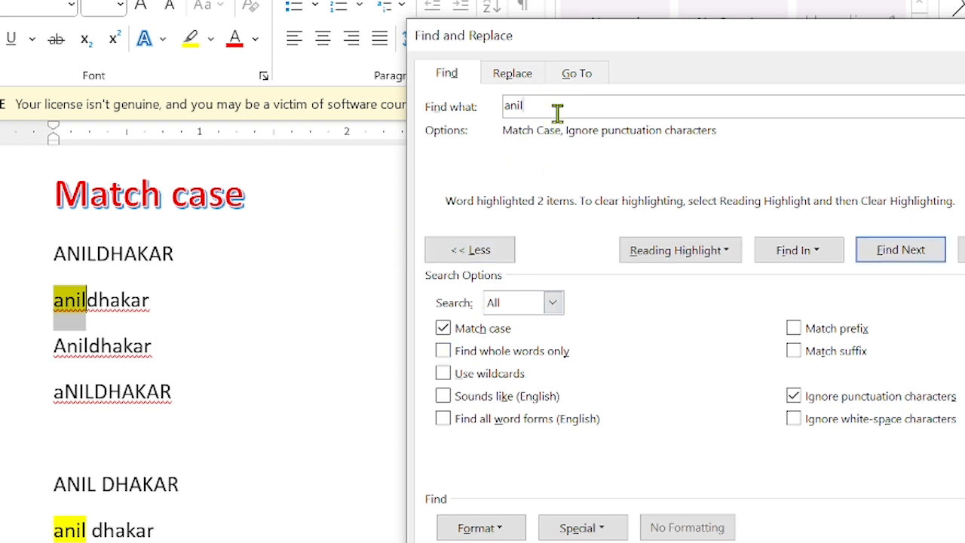
pyautogui.press('BackSpace')
pyautogui.press('BackSpace')
pyautogui.press('BackSpace')
pyautogui.press('BackSpace')
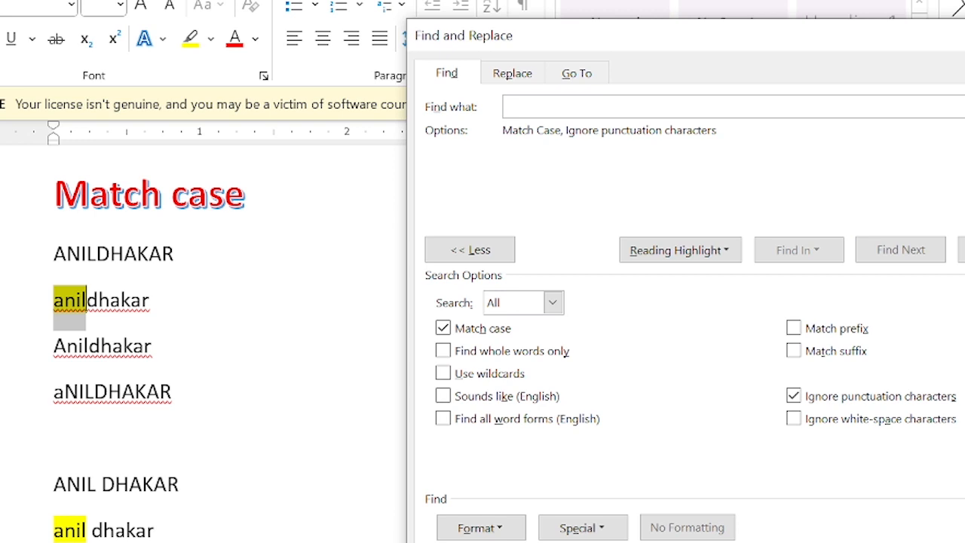
pyautogui.write('ani')
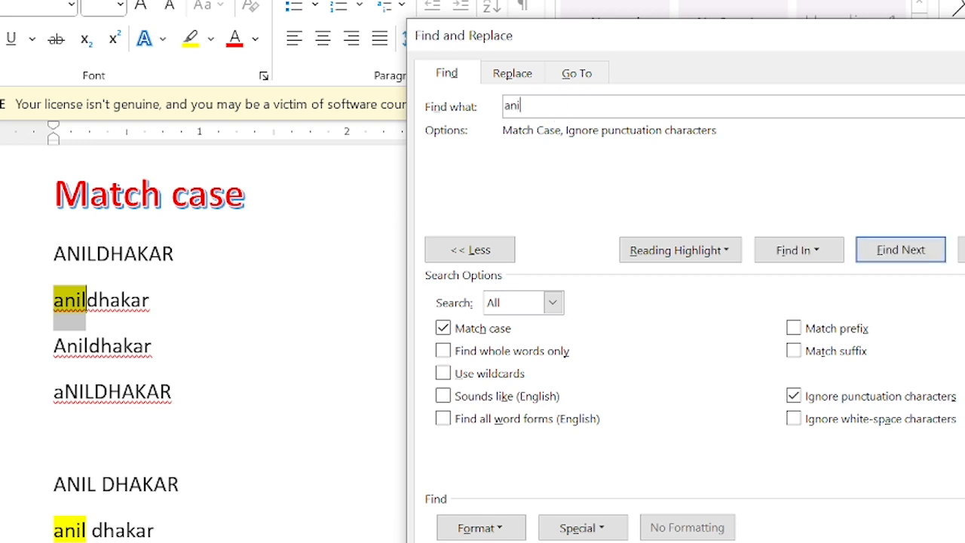
pyautogui.press('BackSpace')
pyautogui.write('Anil')
pyautogui.click(671, 255)
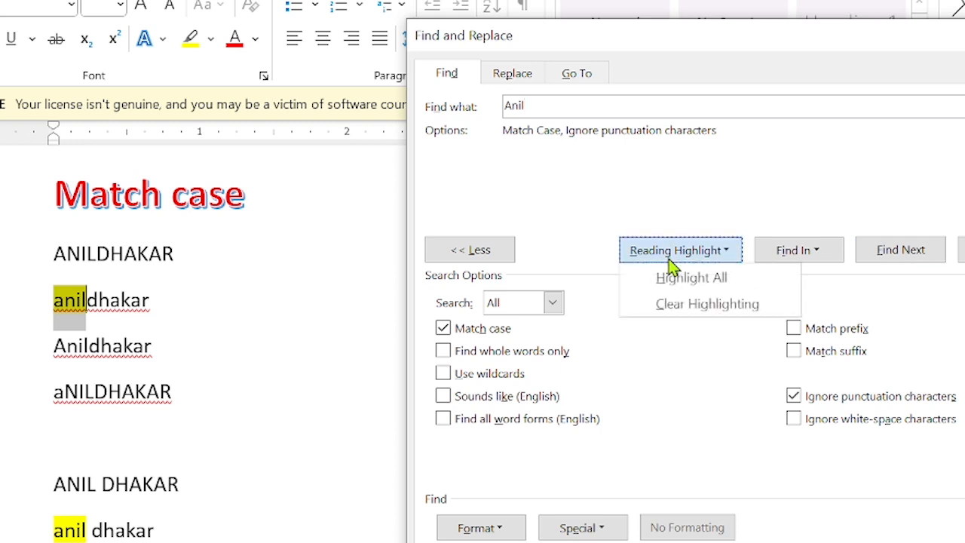
pyautogui.click(677, 305)
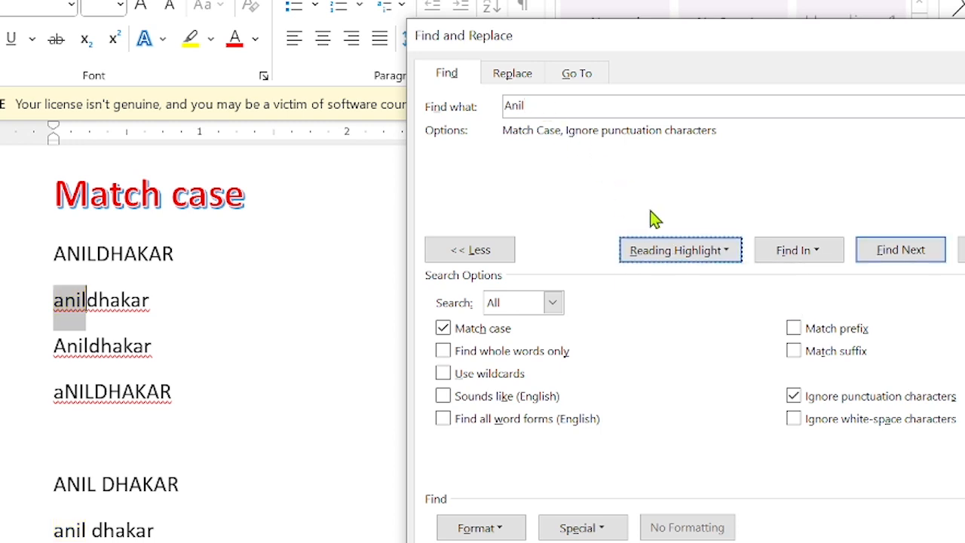
# Highlight All 4 case-sensitive Anil matches in yellow and scroll through them.
pyautogui.click(682, 252)
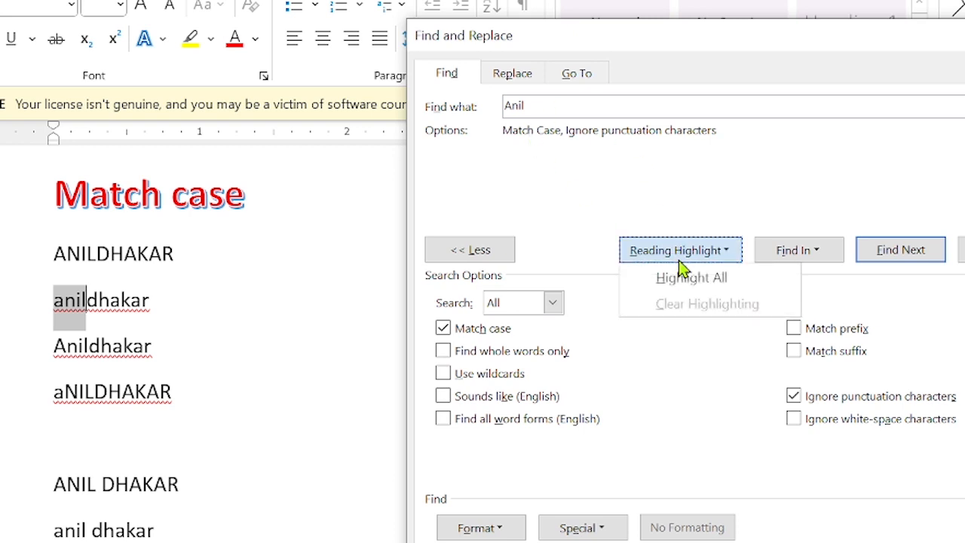
pyautogui.click(685, 279)
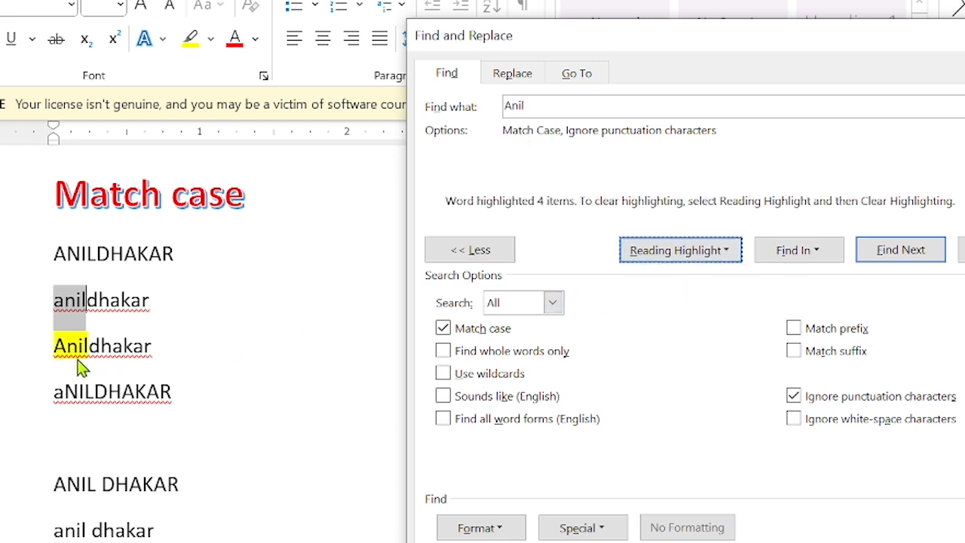
pyautogui.scroll(-3, 76, 373)
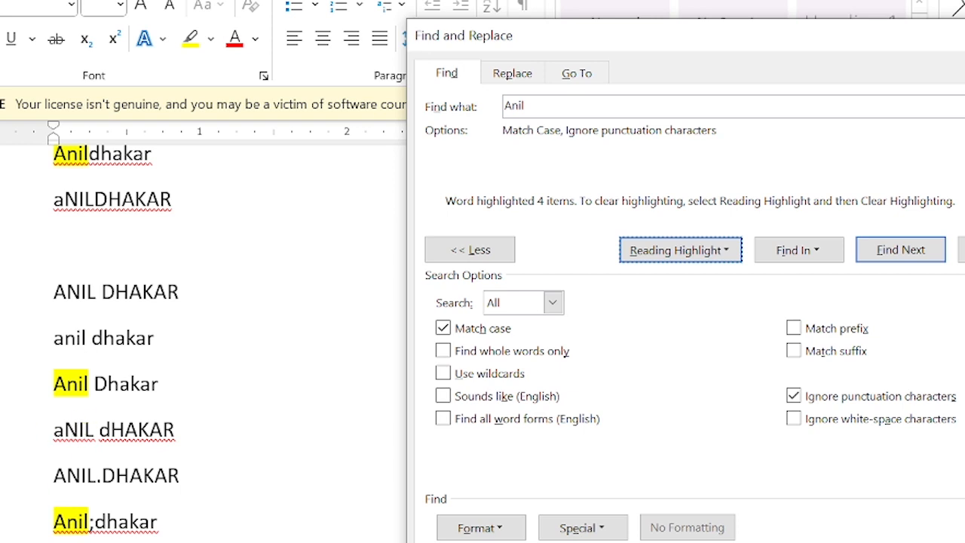
pyautogui.scroll(2, 173, 340)
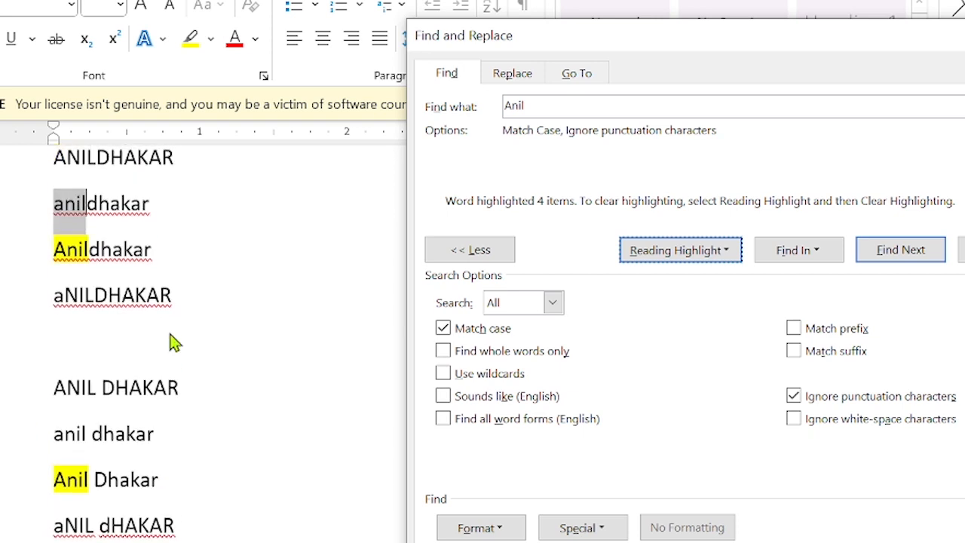
pyautogui.scroll(1, 170, 342)
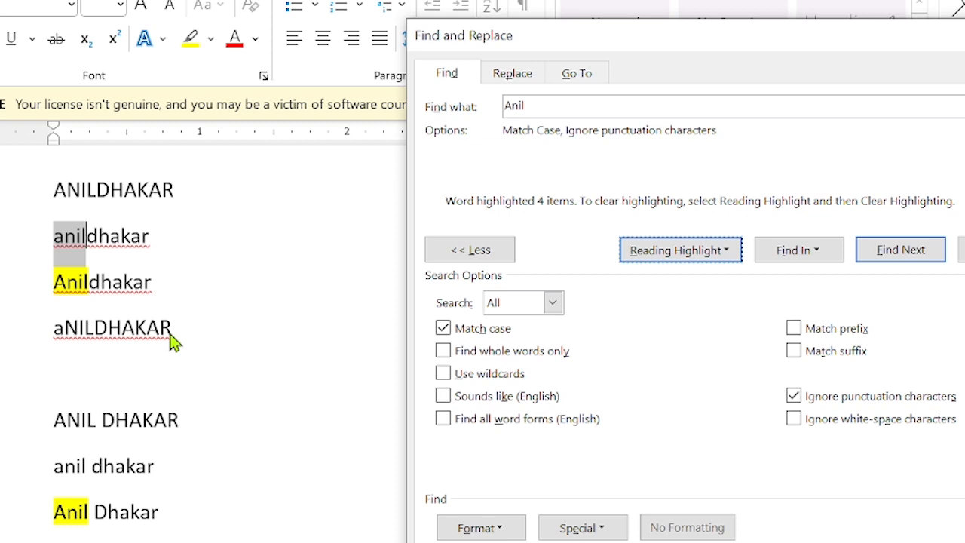
pyautogui.scroll(-3, 172, 340)
pyautogui.scroll(2, 172, 340)
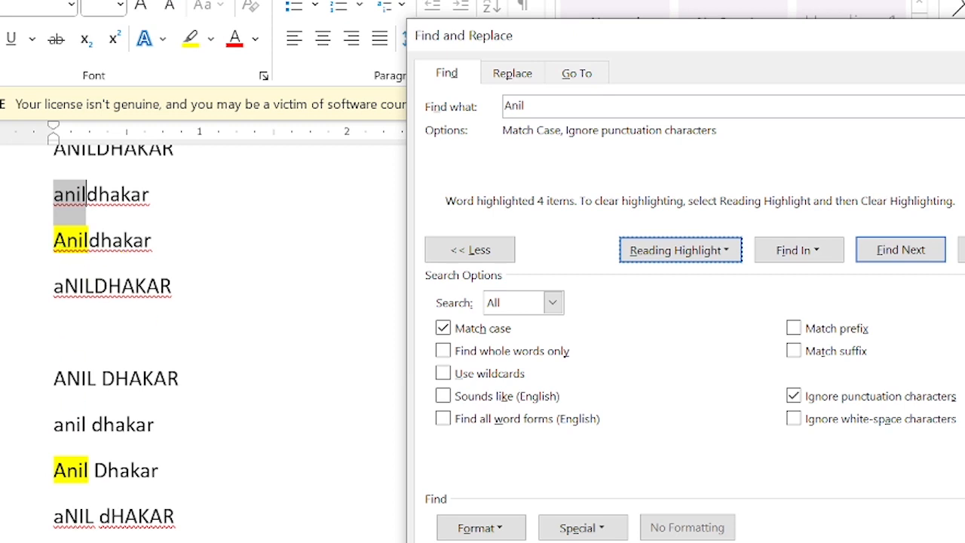
pyautogui.scroll(-1, 75, 470)
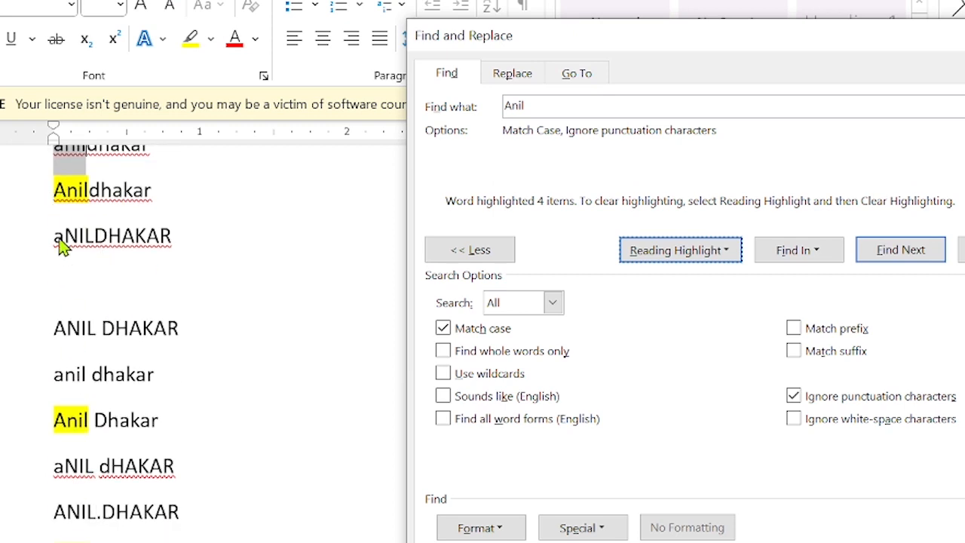
pyautogui.scroll(3, 64, 244)
pyautogui.click(83, 261)
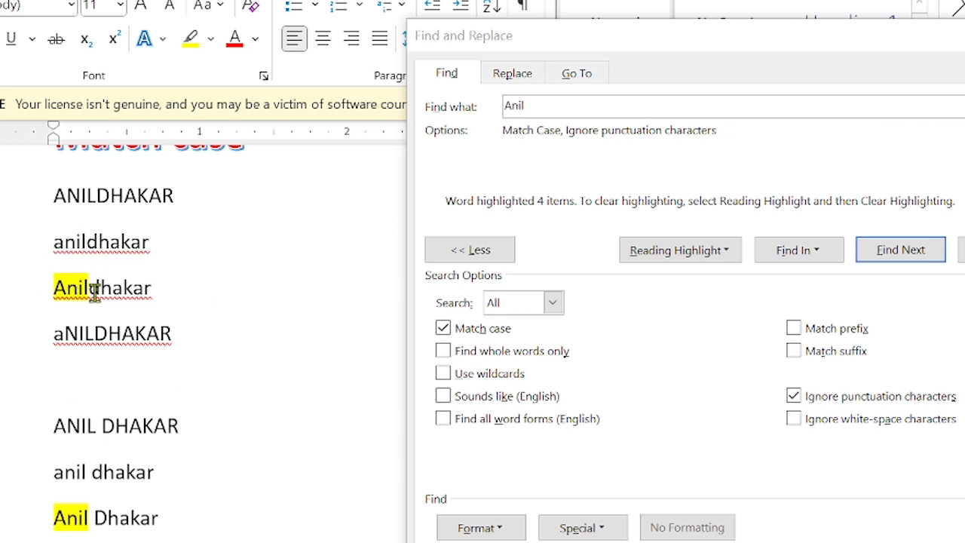
# Clear the yellow highlights from the Anil matches.
pyautogui.click(697, 255)
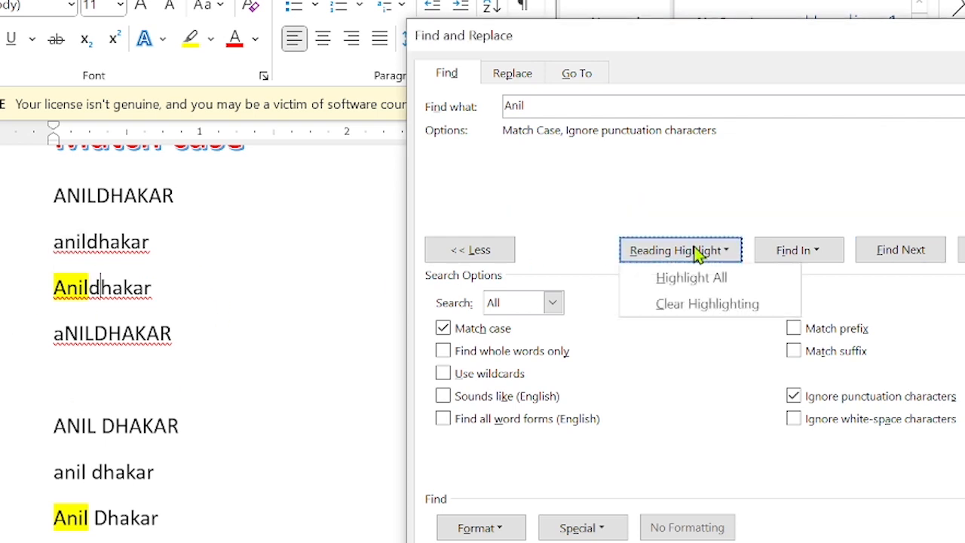
pyautogui.click(696, 306)
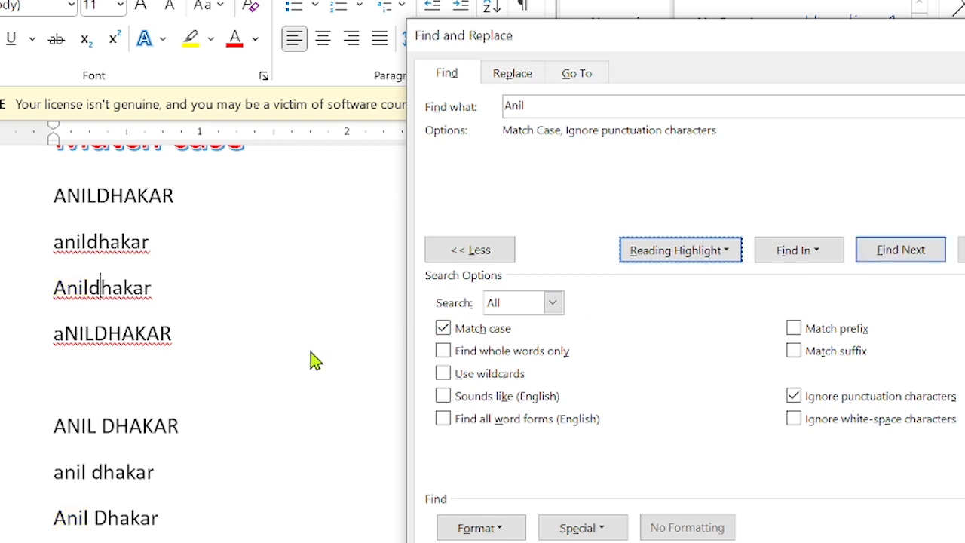
pyautogui.scroll(-4, 313, 360)
pyautogui.scroll(1, 313, 361)
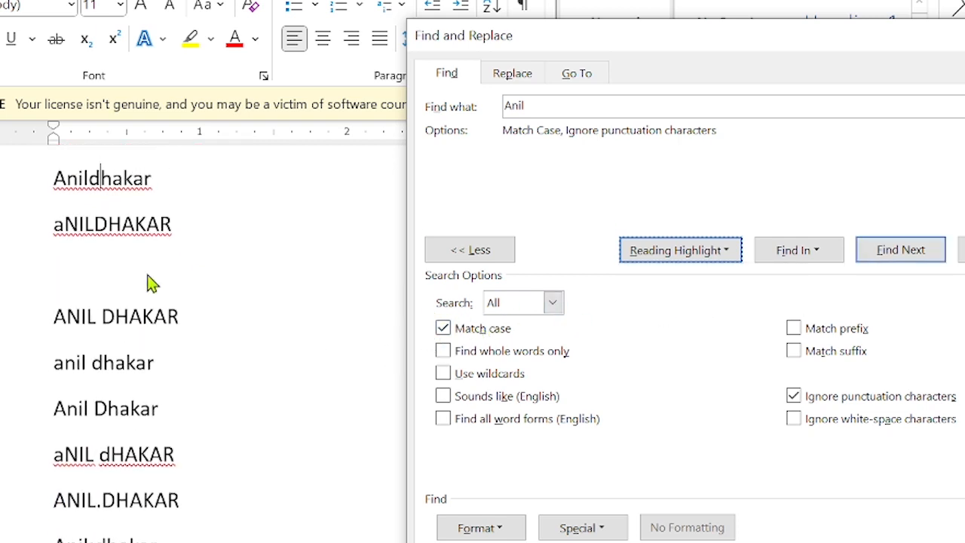
pyautogui.scroll(-1, 89, 349)
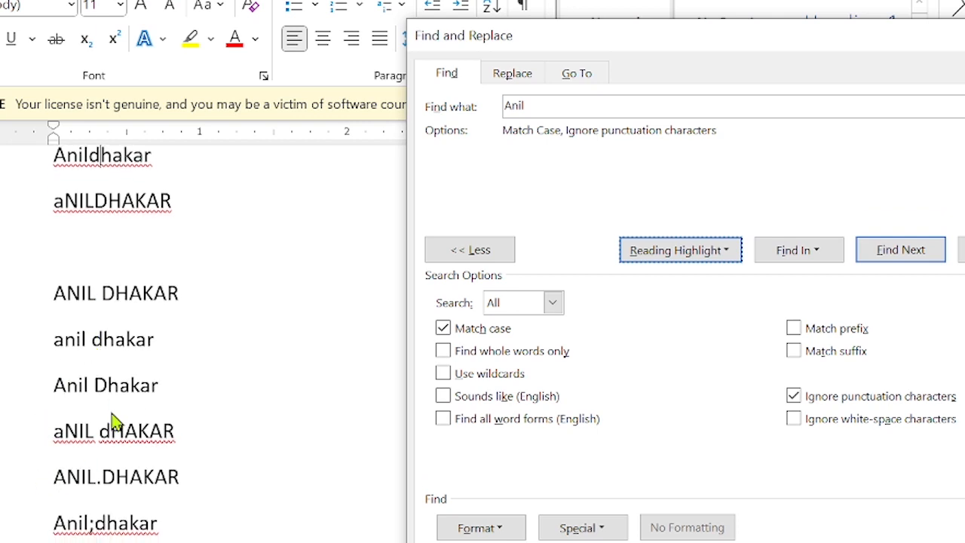
# Change the search term to aNIL and highlight its 3 case-sensitive matches.
pyautogui.click(534, 105)
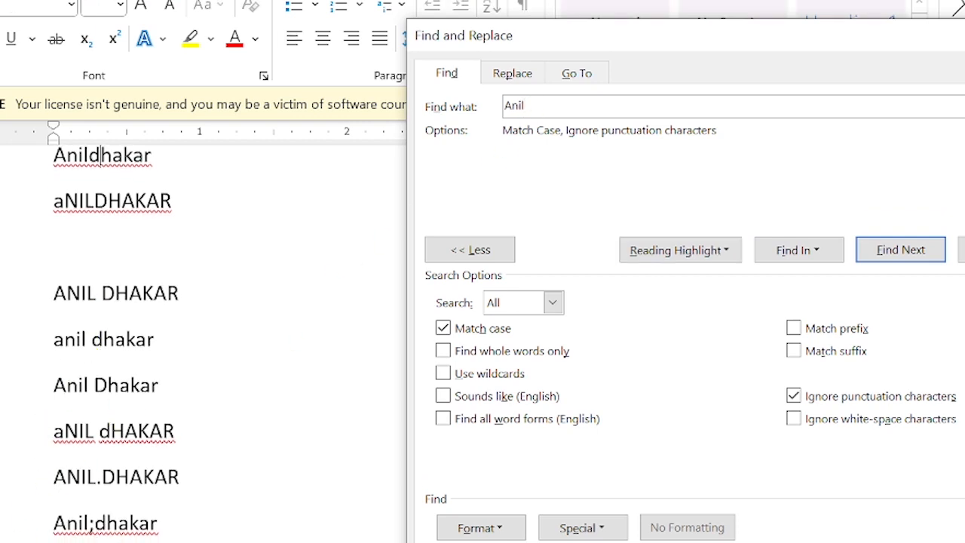
pyautogui.click(654, 251)
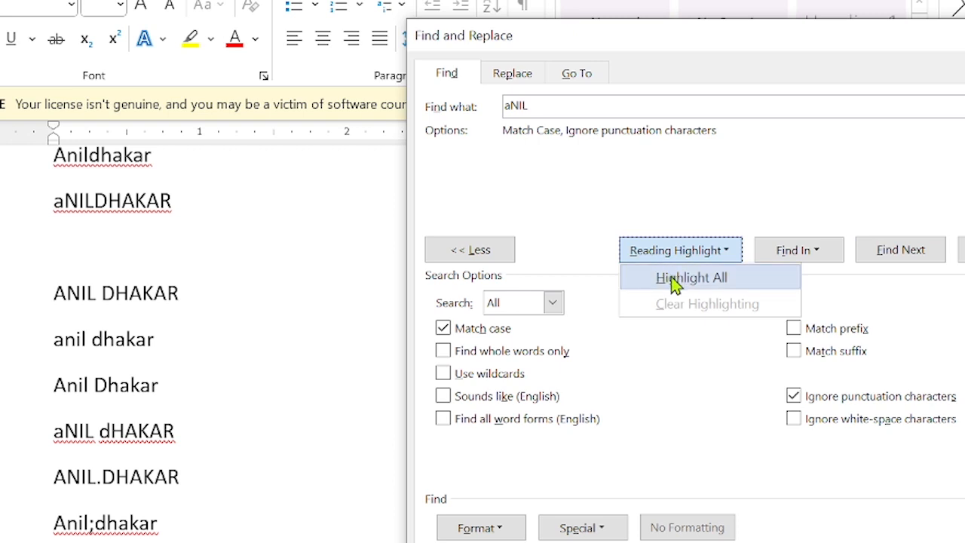
pyautogui.click(675, 283)
pyautogui.scroll(-3, 148, 306)
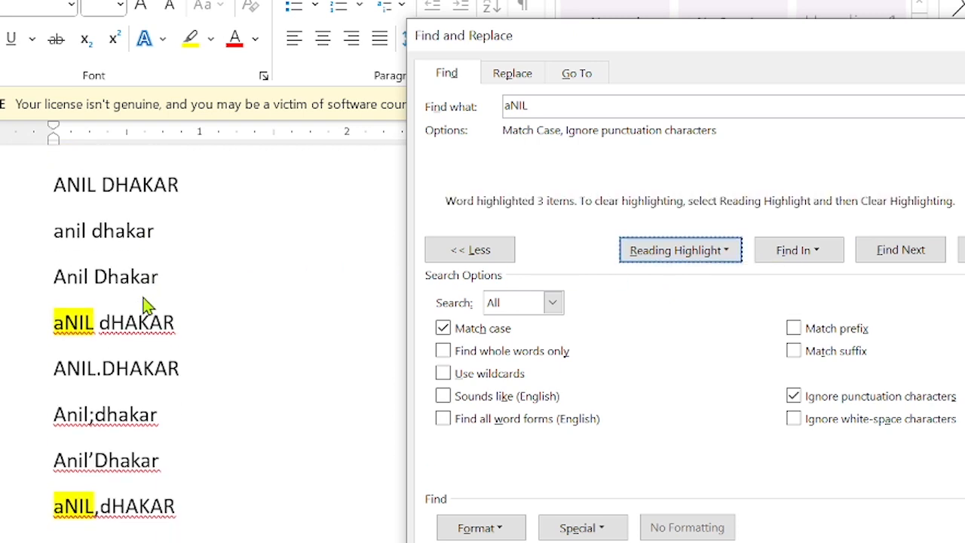
pyautogui.scroll(6, 80, 338)
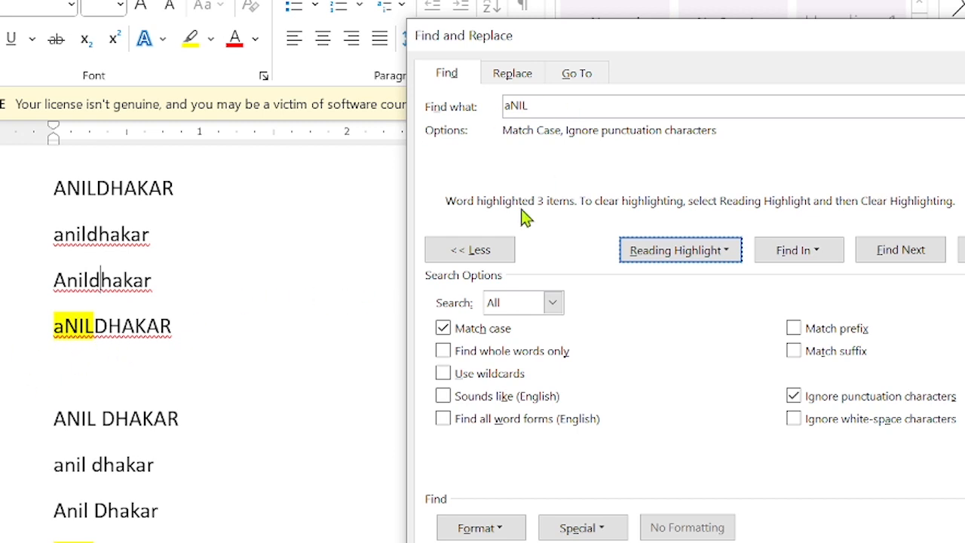
# Turn off Match case, clear the aNIL highlights, and enable Find whole words only.
pyautogui.click(446, 335)
pyautogui.click(679, 253)
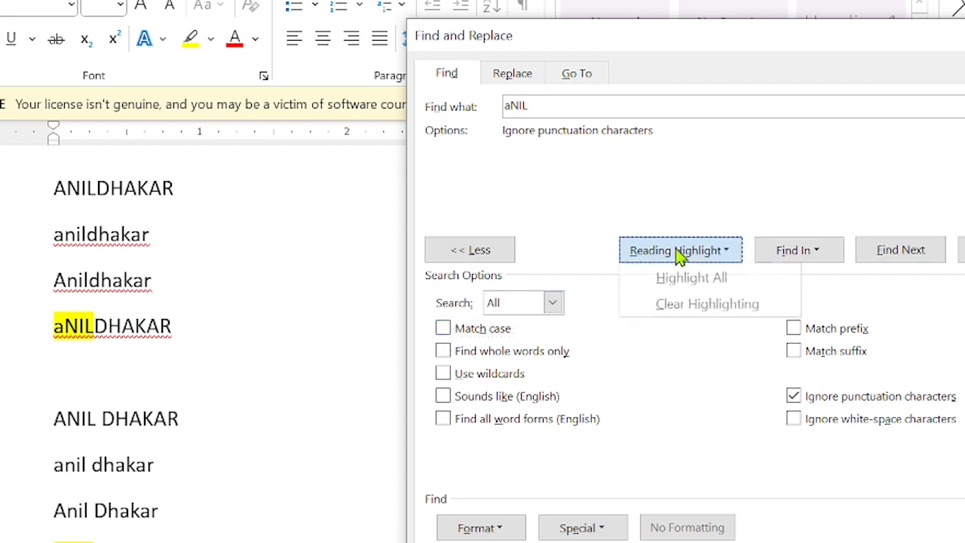
pyautogui.click(676, 305)
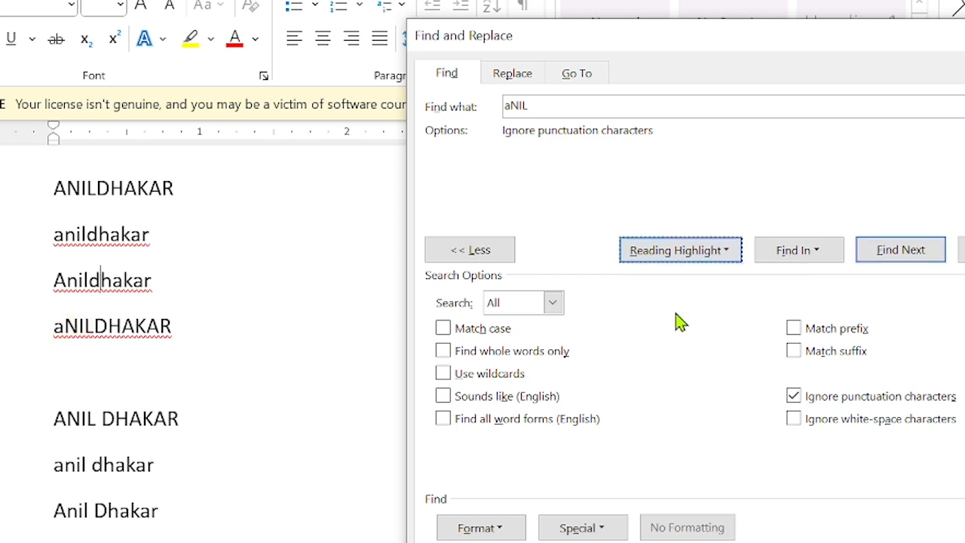
pyautogui.click(443, 354)
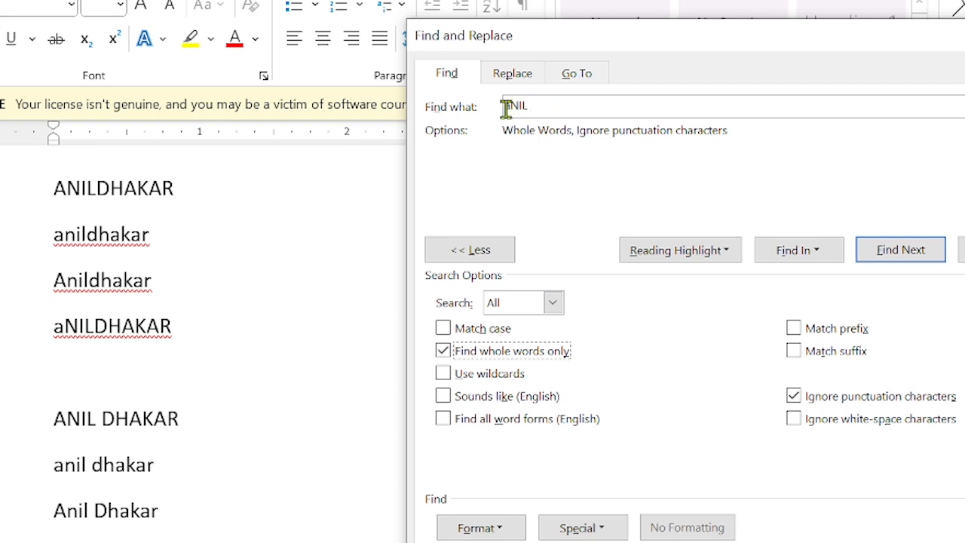
pyautogui.click(698, 255)
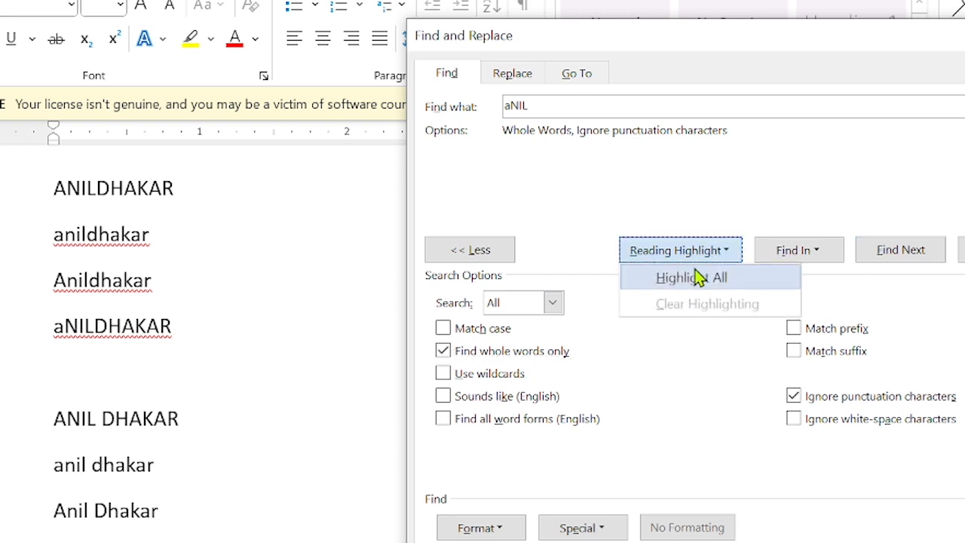
pyautogui.click(699, 278)
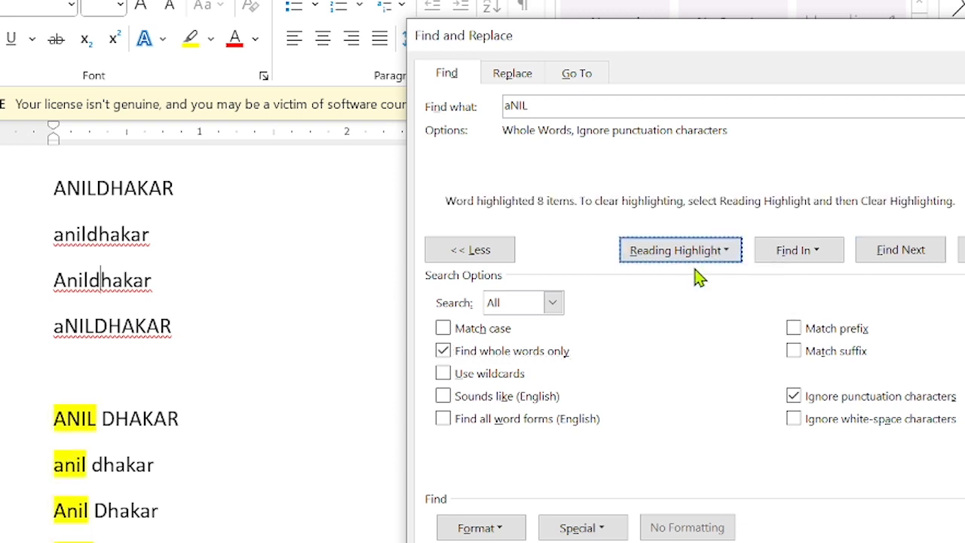
pyautogui.scroll(-3, 193, 418)
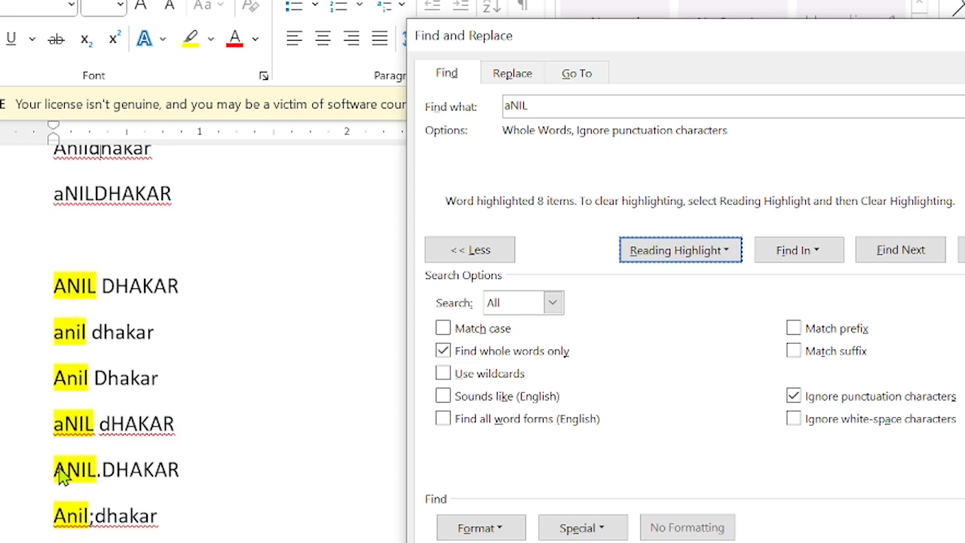
pyautogui.scroll(-1, 71, 513)
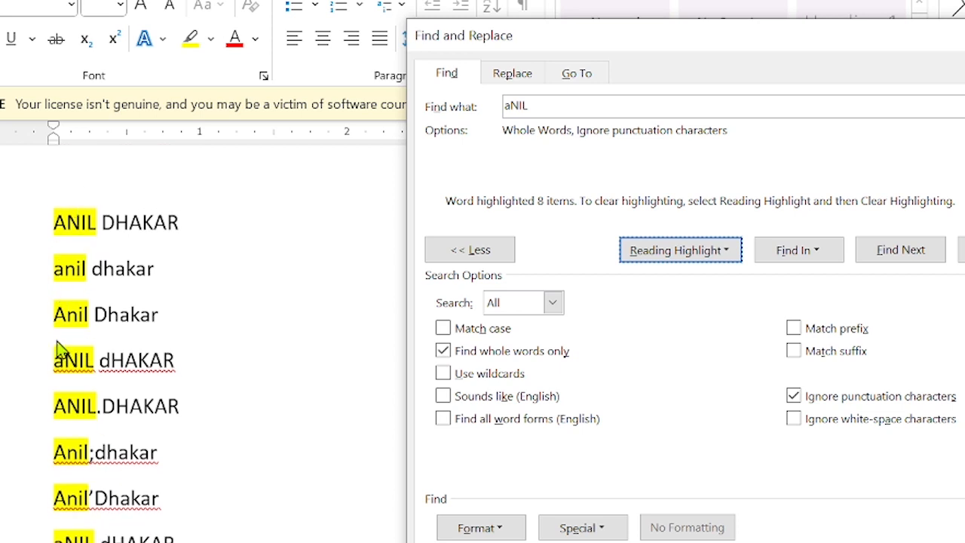
pyautogui.scroll(1, 73, 198)
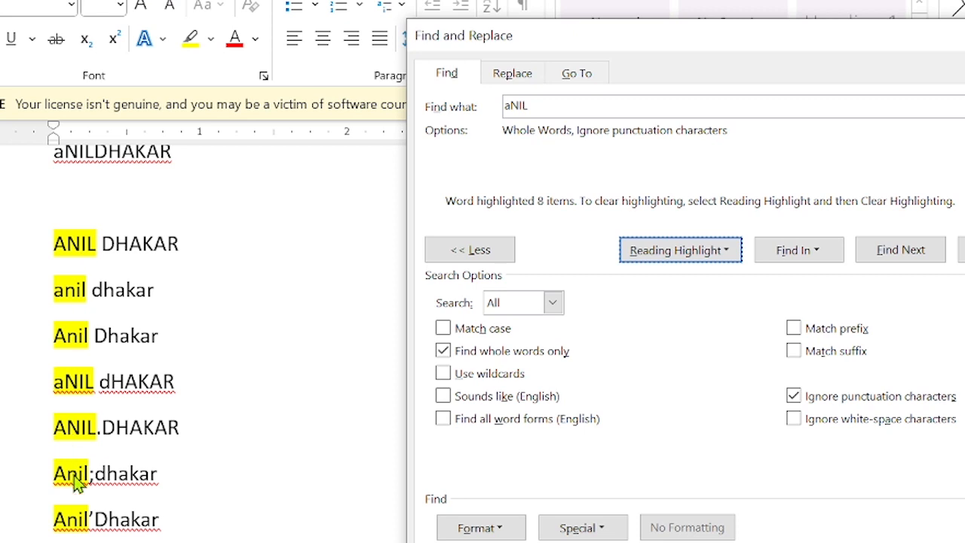
pyautogui.scroll(-1, 97, 358)
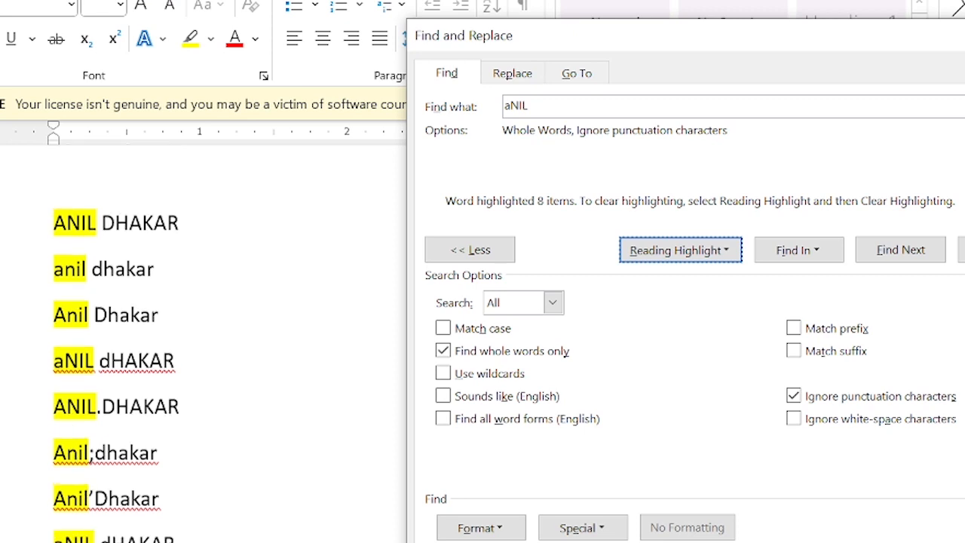
pyautogui.scroll(2, 96, 358)
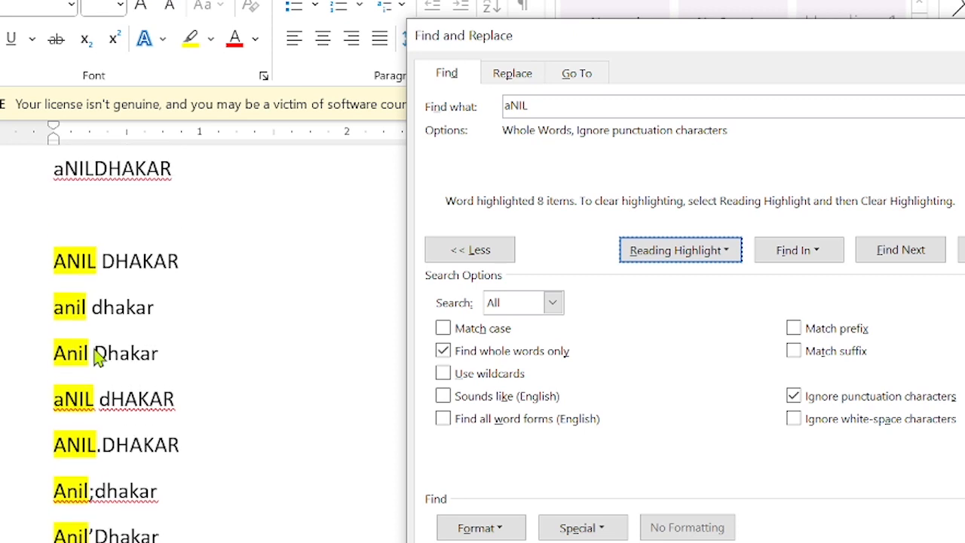
pyautogui.scroll(-2, 97, 359)
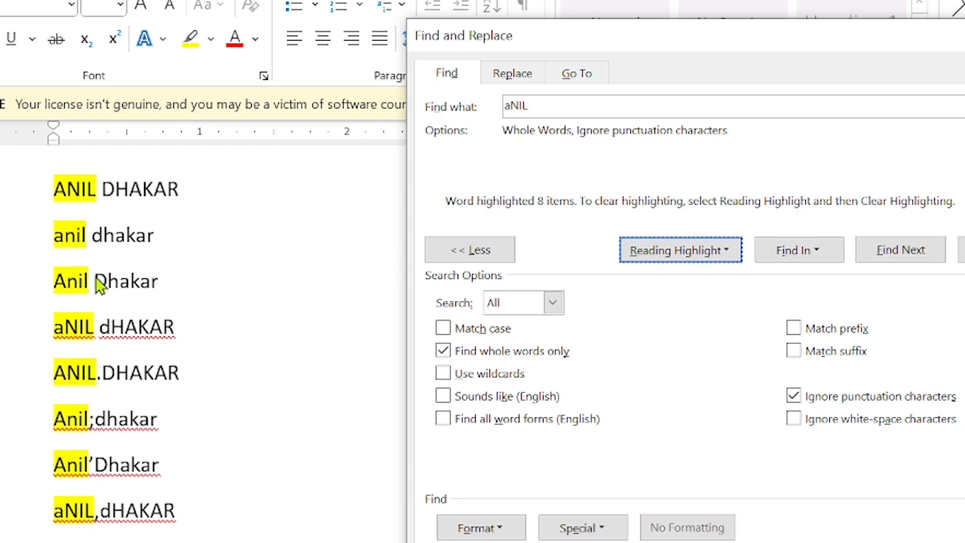
pyautogui.scroll(6, 96, 283)
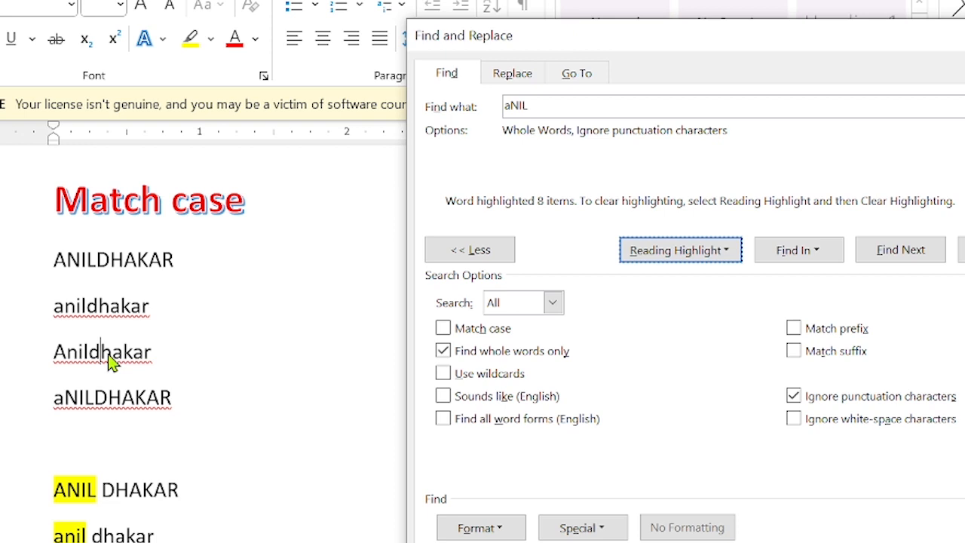
pyautogui.scroll(-10, 109, 362)
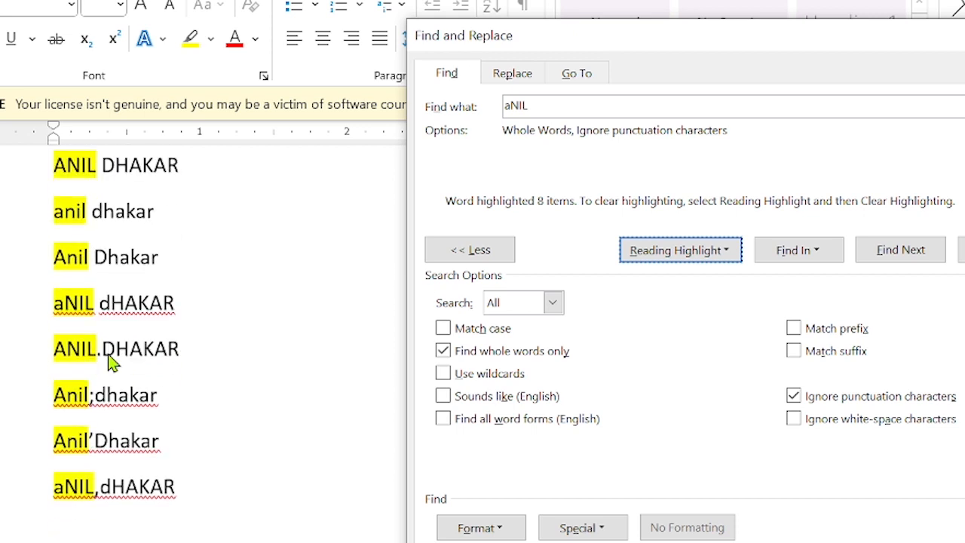
pyautogui.scroll(2, 109, 361)
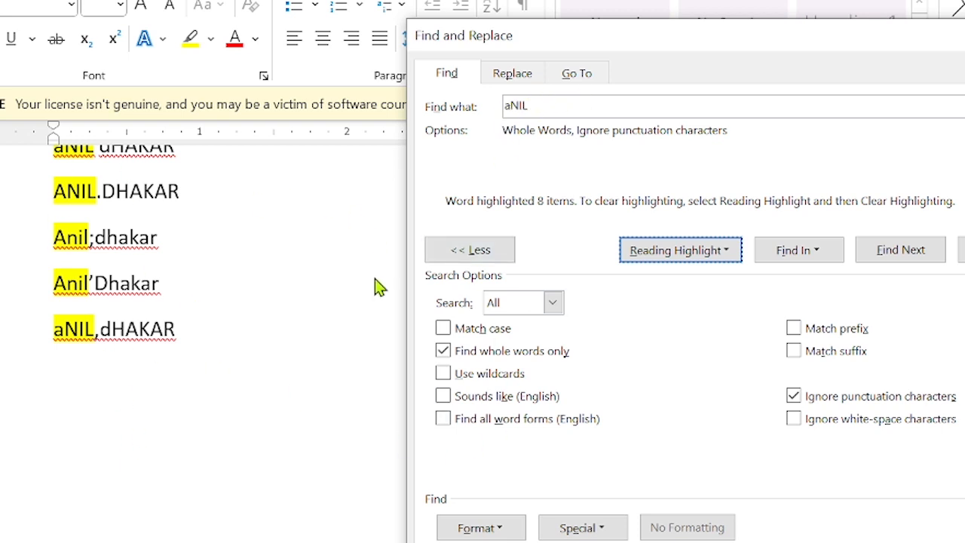
pyautogui.scroll(10, 233, 244)
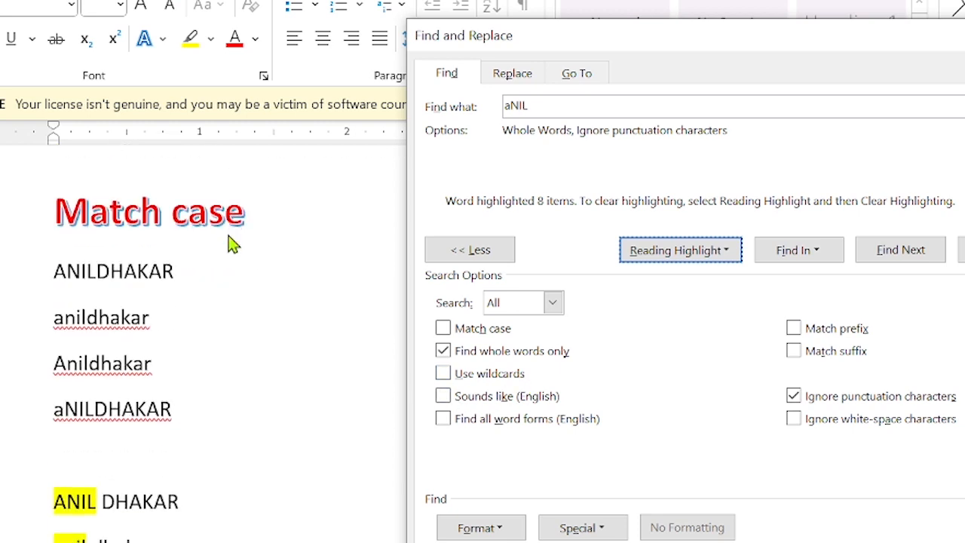
pyautogui.scroll(-7, 233, 244)
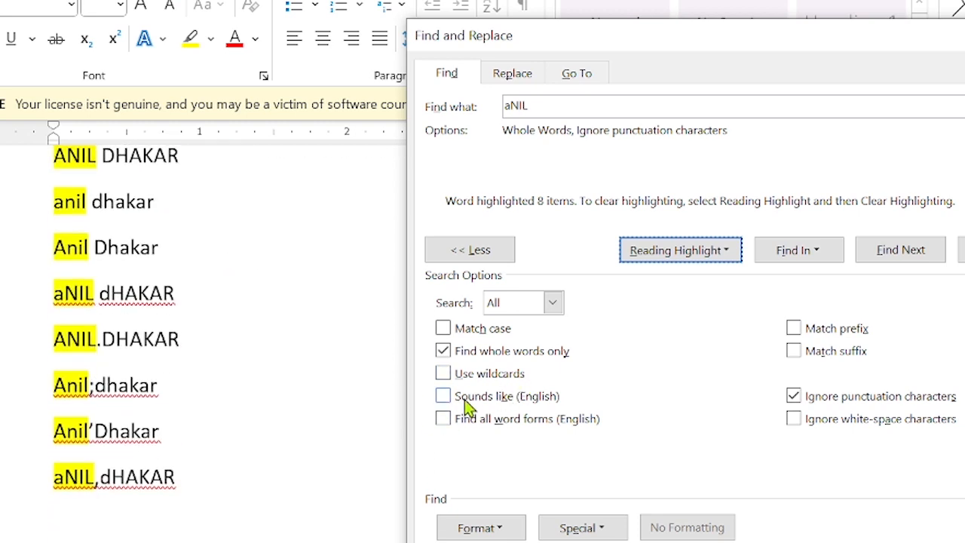
# Turn off whole words, append * to make ani*, and enable Use wildcards.
pyautogui.click(451, 354)
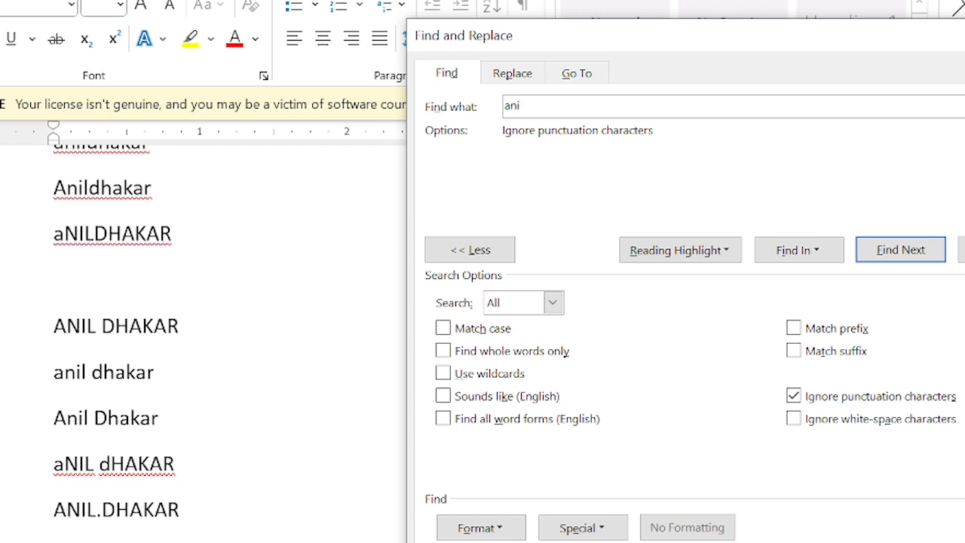
pyautogui.write('*')
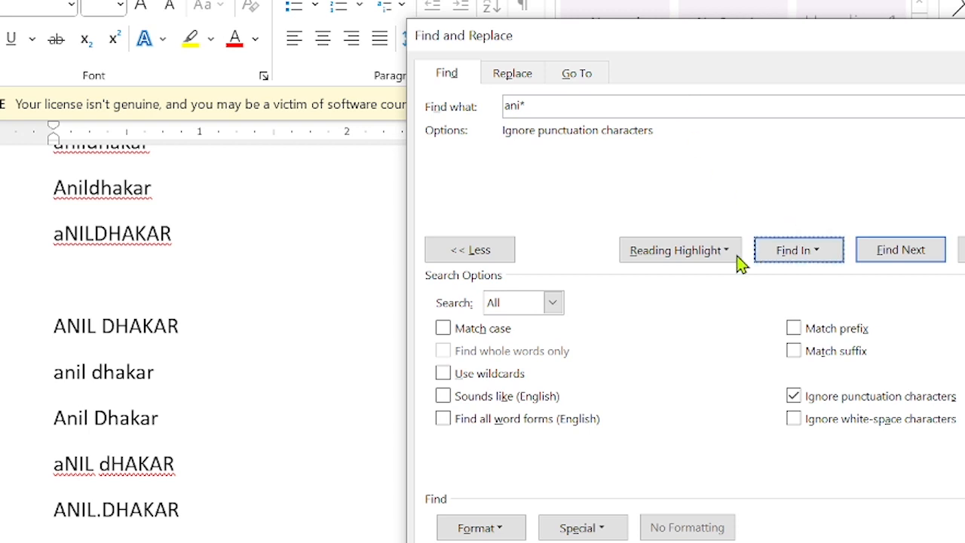
pyautogui.click(680, 249)
# Highlight All ani* matches in yellow and scroll through them.
pyautogui.click(443, 373)
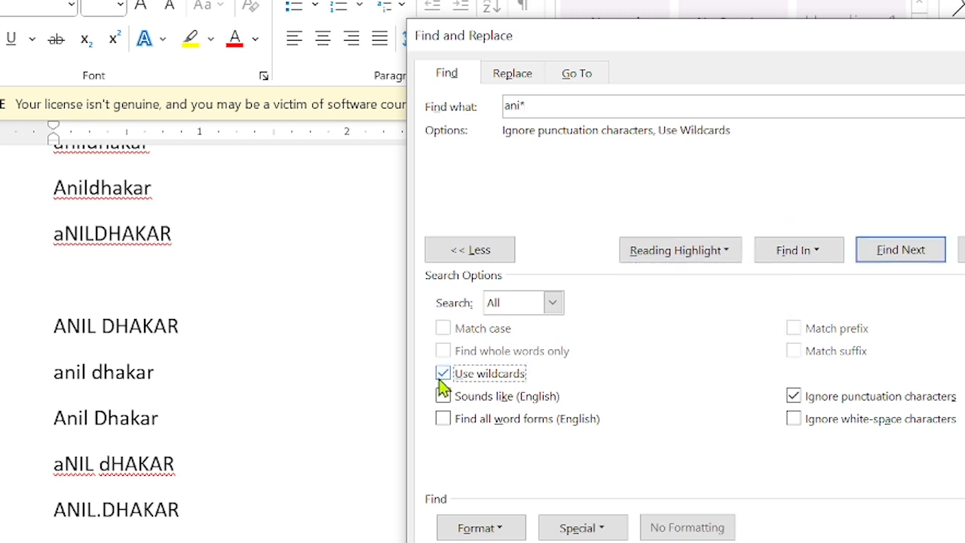
pyautogui.click(687, 260)
pyautogui.click(683, 276)
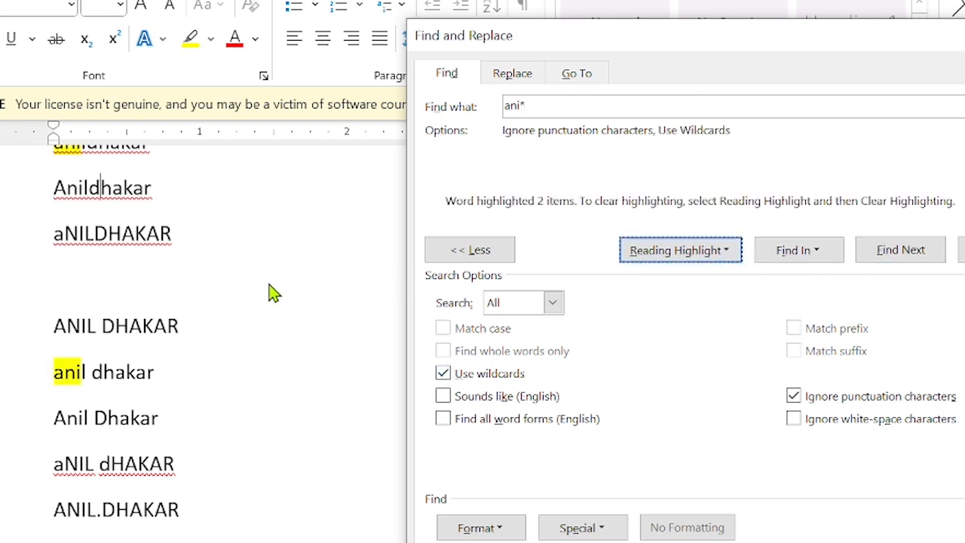
pyautogui.scroll(3, 48, 251)
pyautogui.scroll(-2, 80, 266)
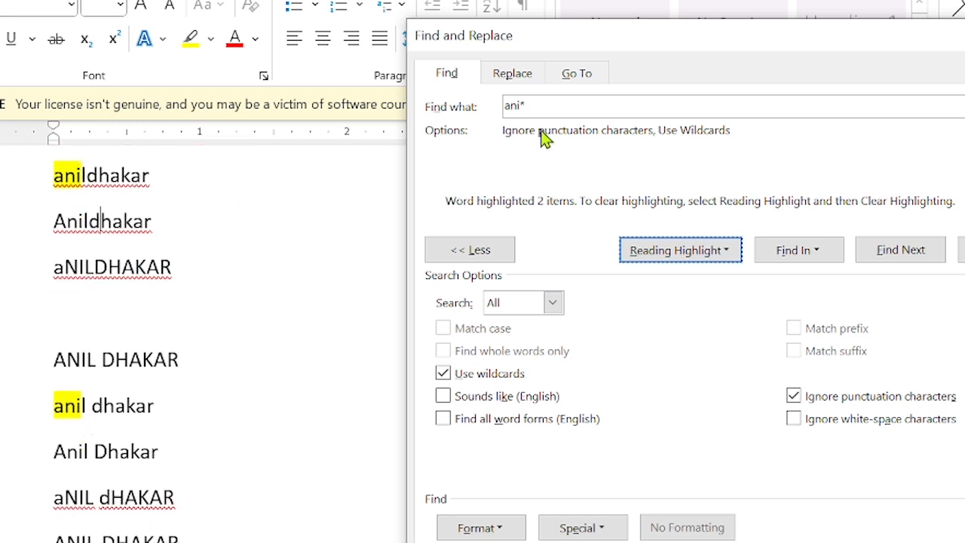
pyautogui.scroll(-5, 47, 382)
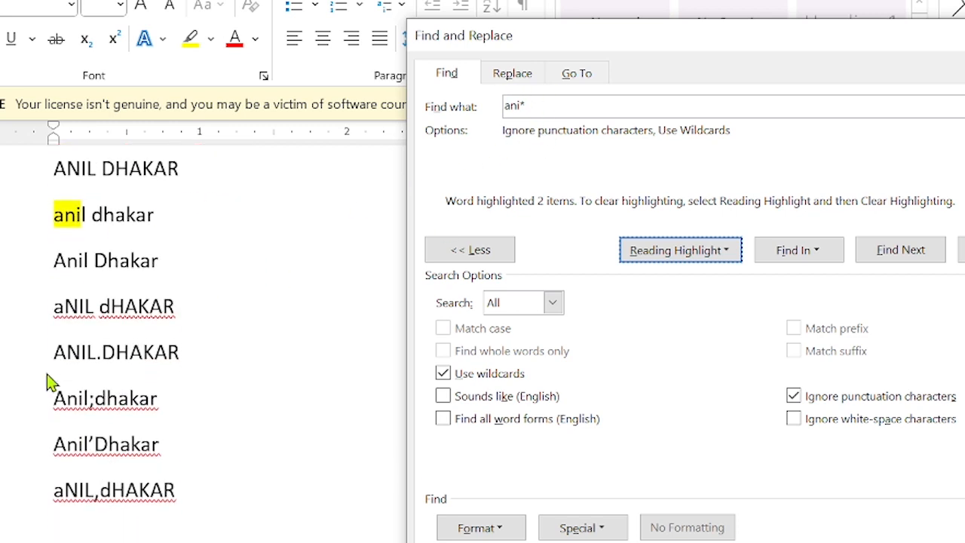
pyautogui.scroll(-2, 47, 382)
pyautogui.scroll(4, 47, 381)
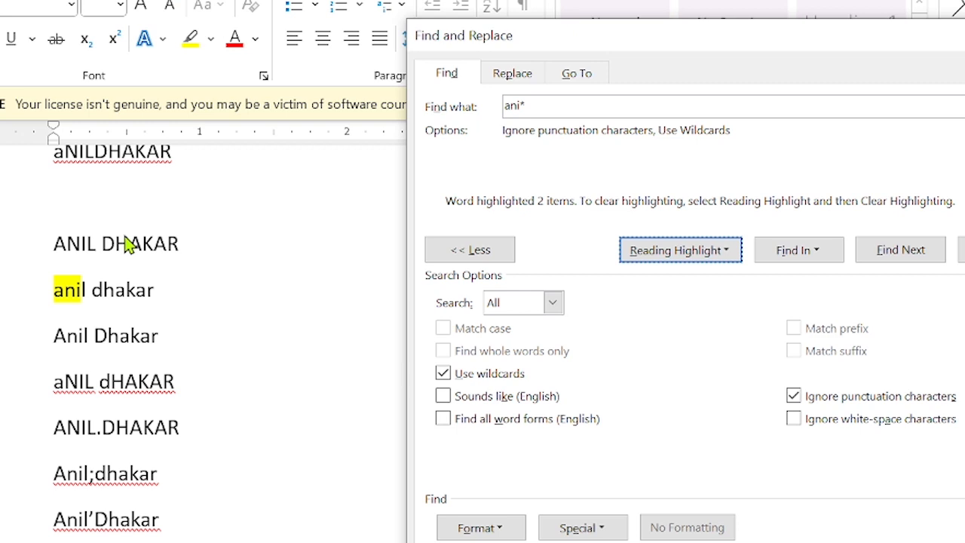
pyautogui.scroll(1, 113, 252)
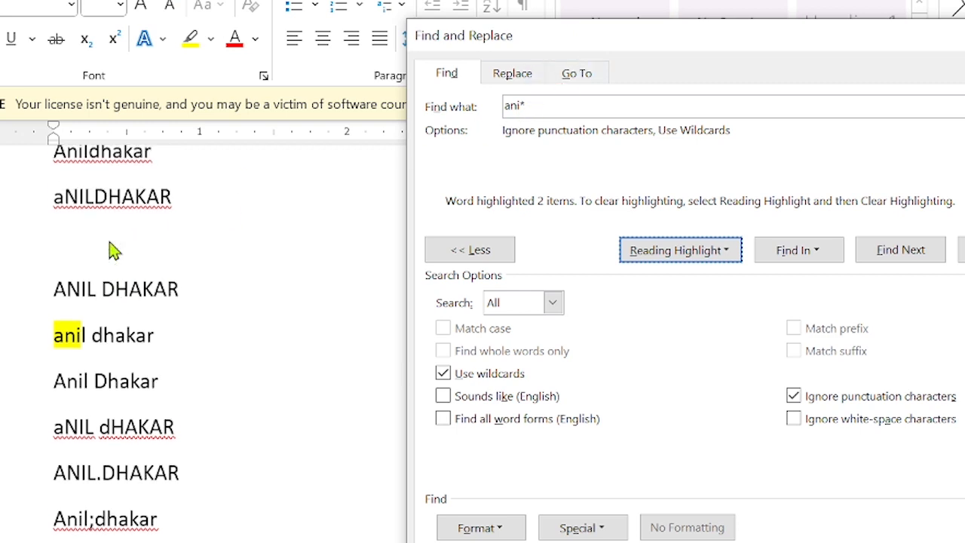
pyautogui.scroll(4, 98, 253)
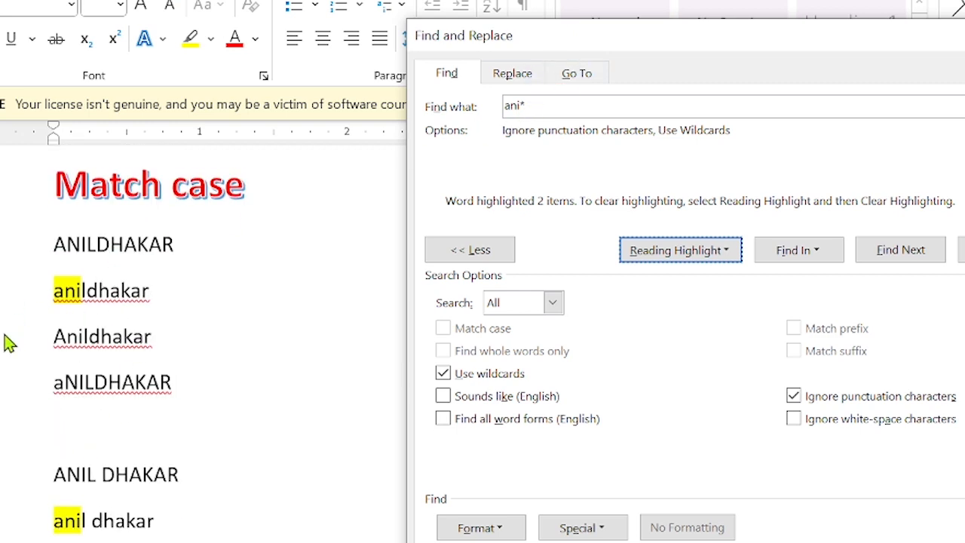
# Change the pattern to Ani* and highlight its 4 case-sensitive matches.
pyautogui.click(505, 106)
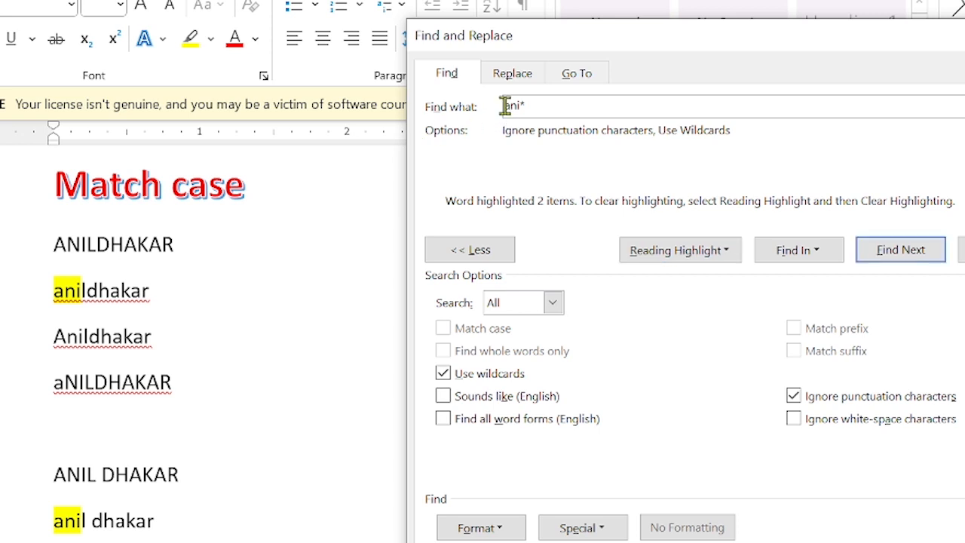
pyautogui.press('Delete')
pyautogui.click(664, 250)
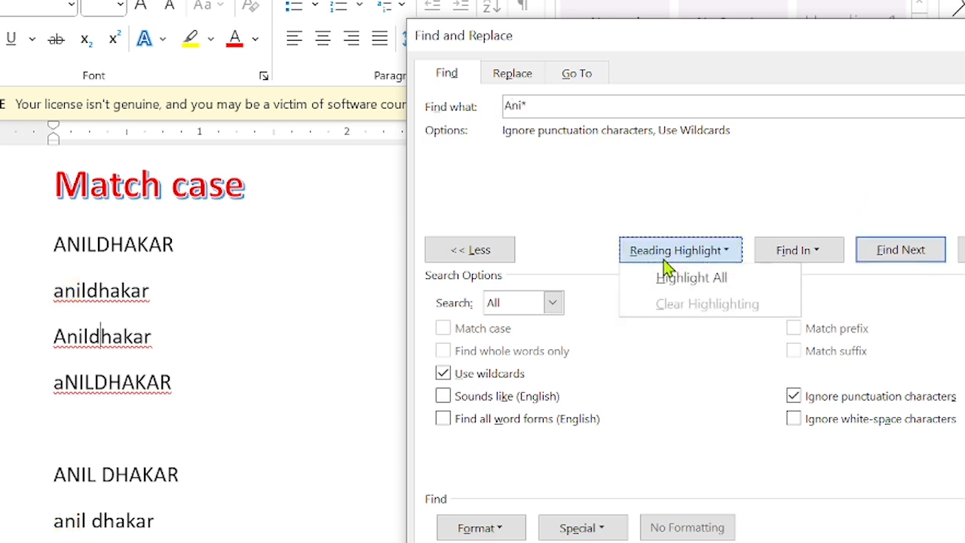
pyautogui.click(675, 278)
pyautogui.scroll(-2, 177, 312)
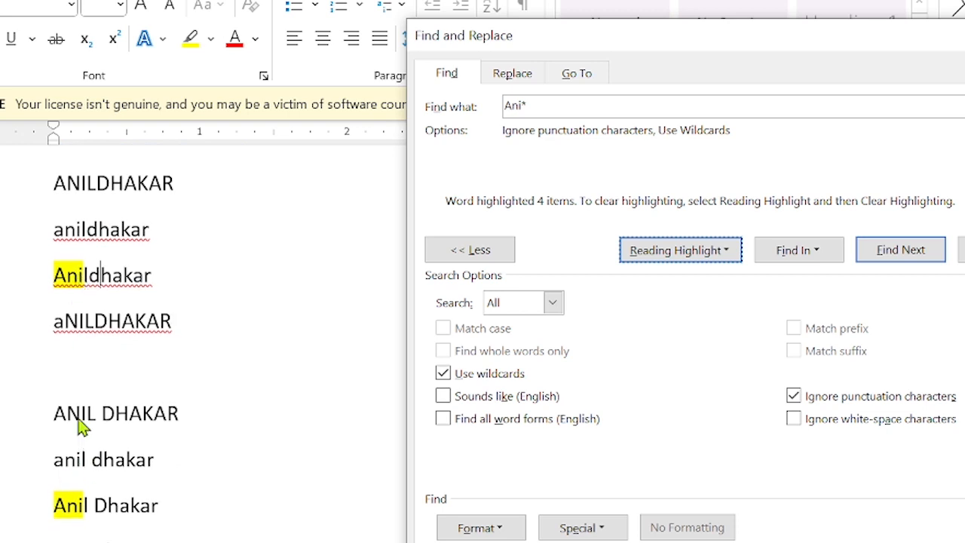
pyautogui.click(558, 104)
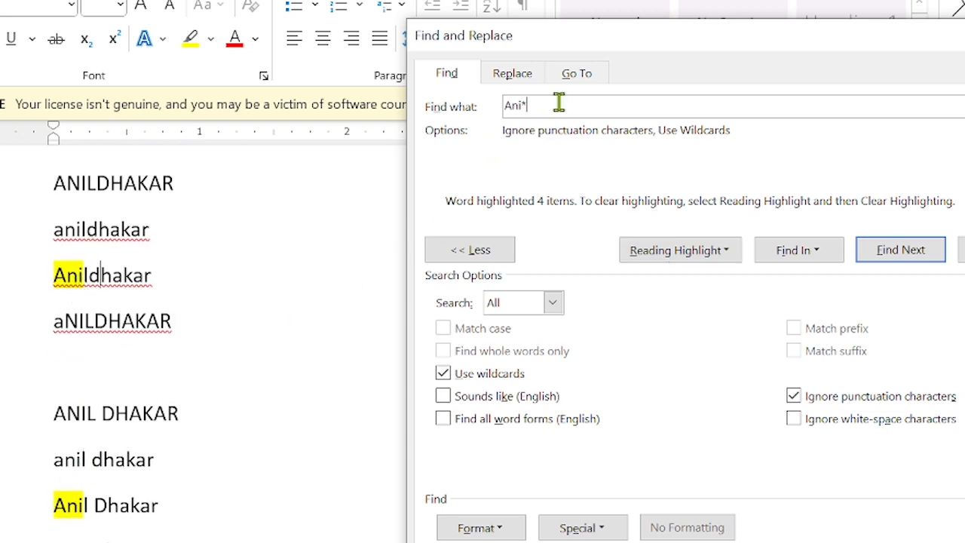
pyautogui.press('BackSpace')
pyautogui.press('BackSpace')
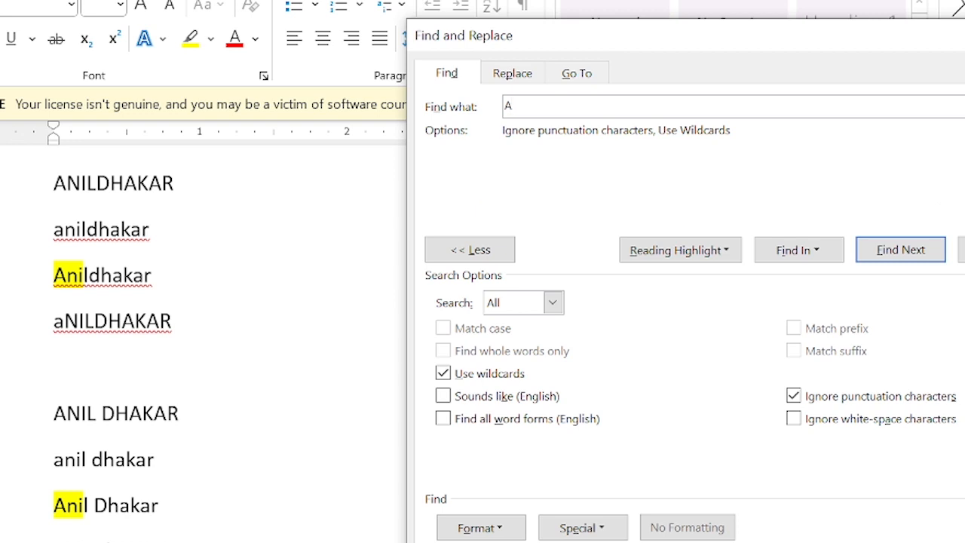
# Enter wildcard pattern a??l, clear old highlights, and highlight its 4 matches.
pyautogui.press('BackSpace')
pyautogui.write('a')
pyautogui.click(674, 251)
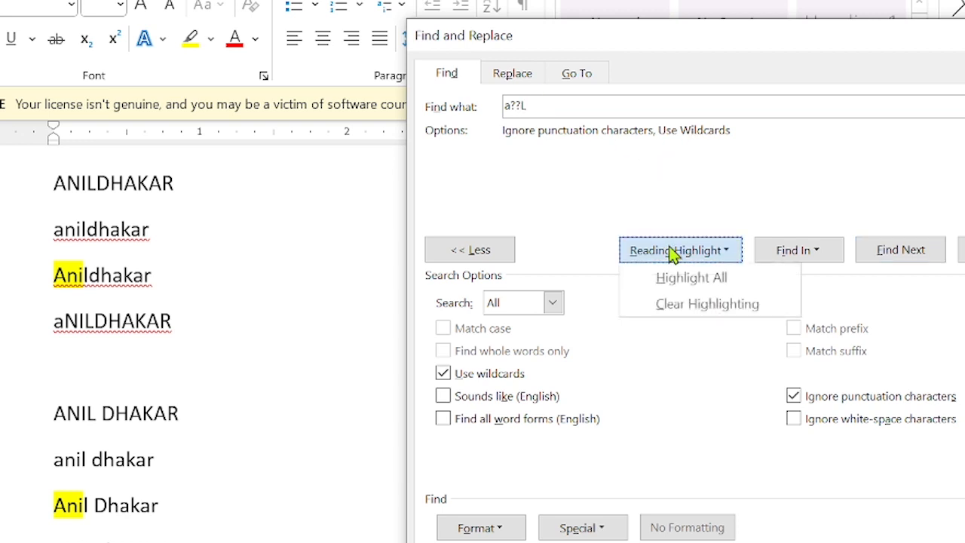
pyautogui.click(670, 305)
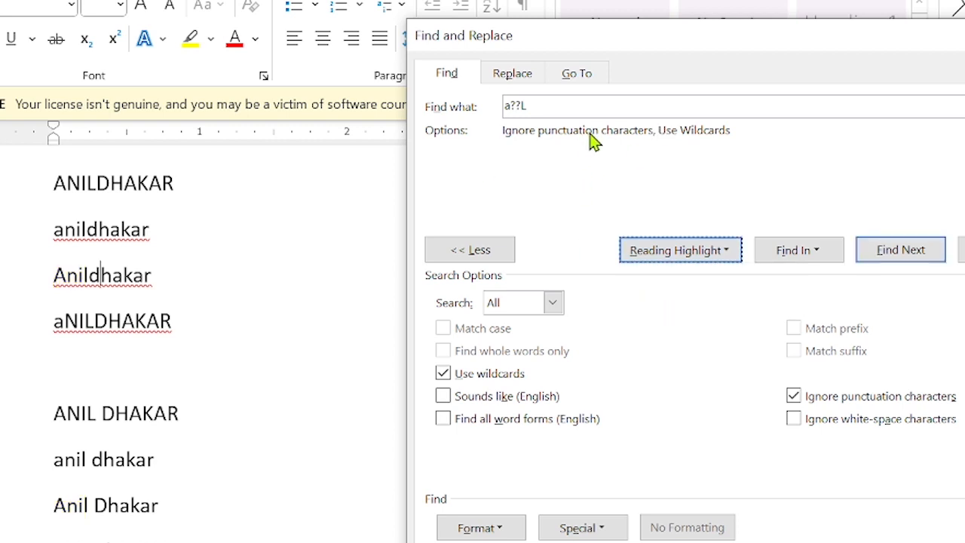
pyautogui.click(579, 101)
pyautogui.press('BackSpace')
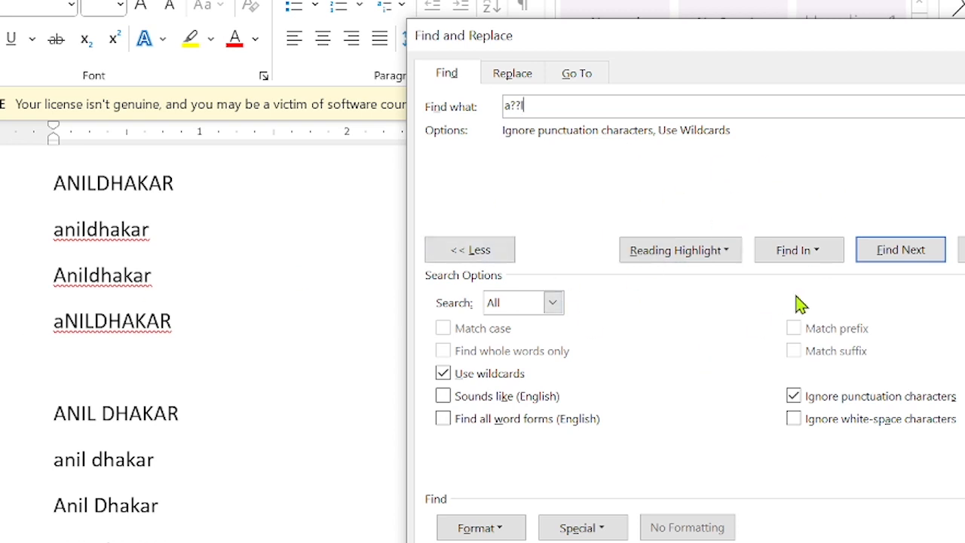
pyautogui.click(674, 262)
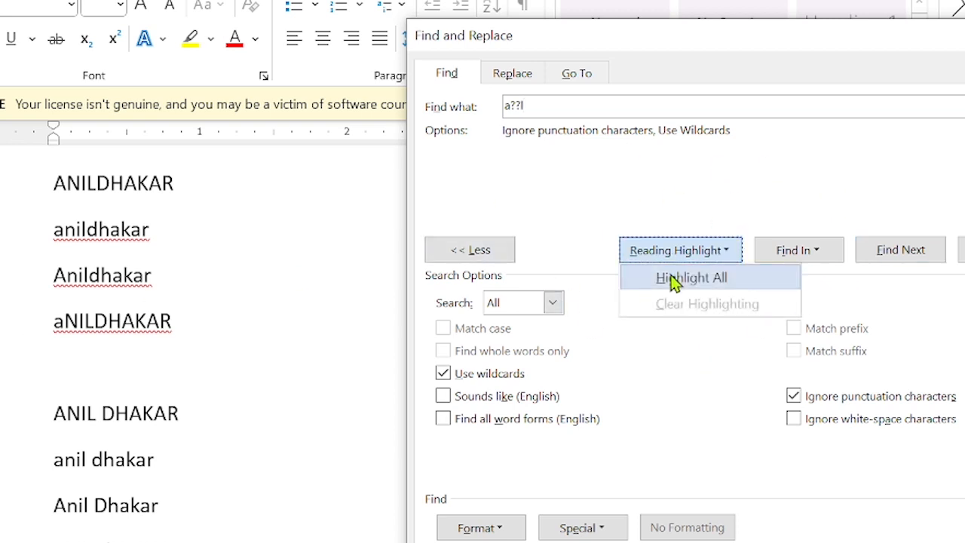
pyautogui.click(674, 277)
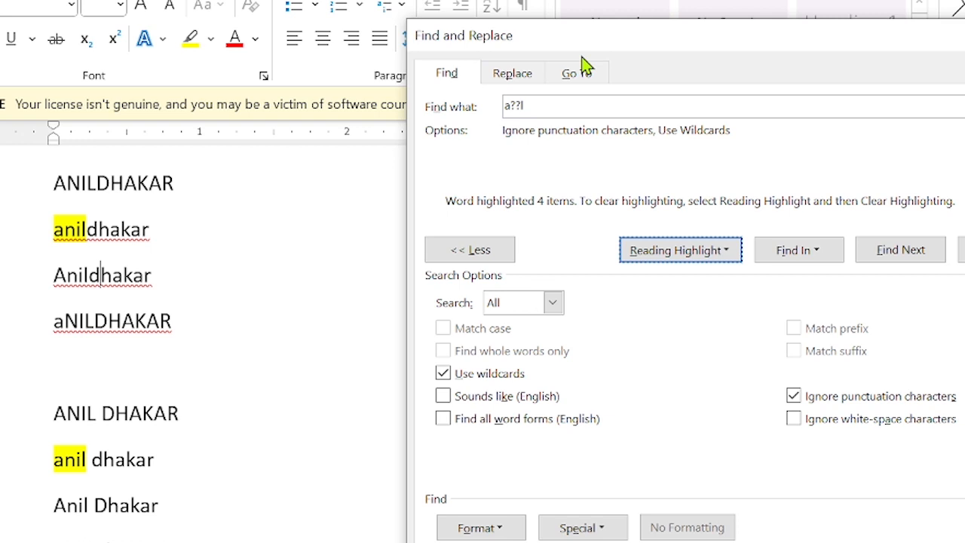
pyautogui.click(89, 367)
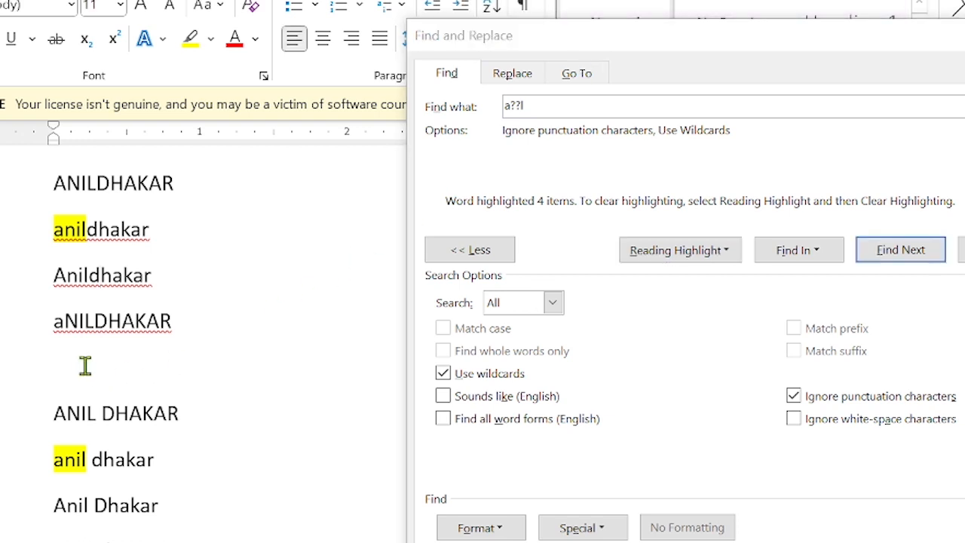
pyautogui.write('annl')
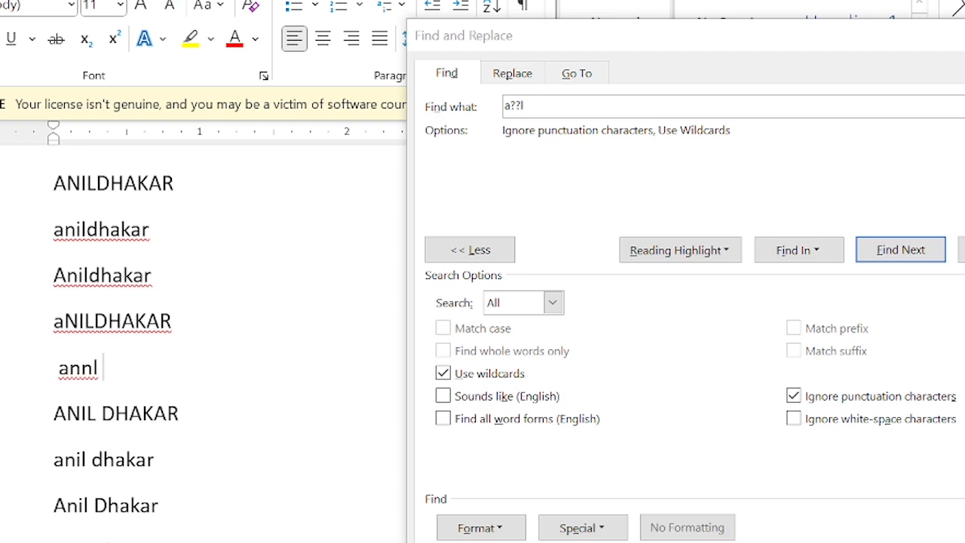
pyautogui.write(' aeel')
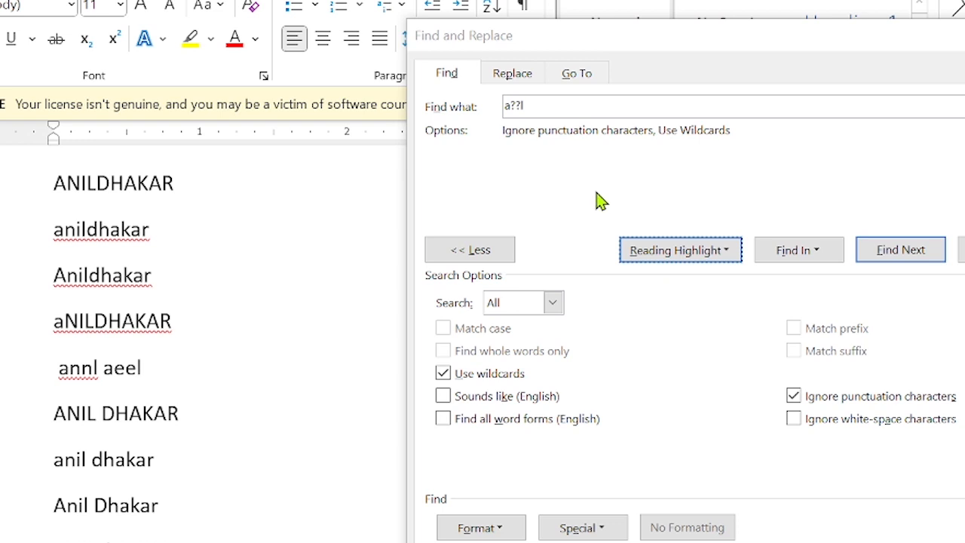
pyautogui.click(679, 252)
pyautogui.click(688, 276)
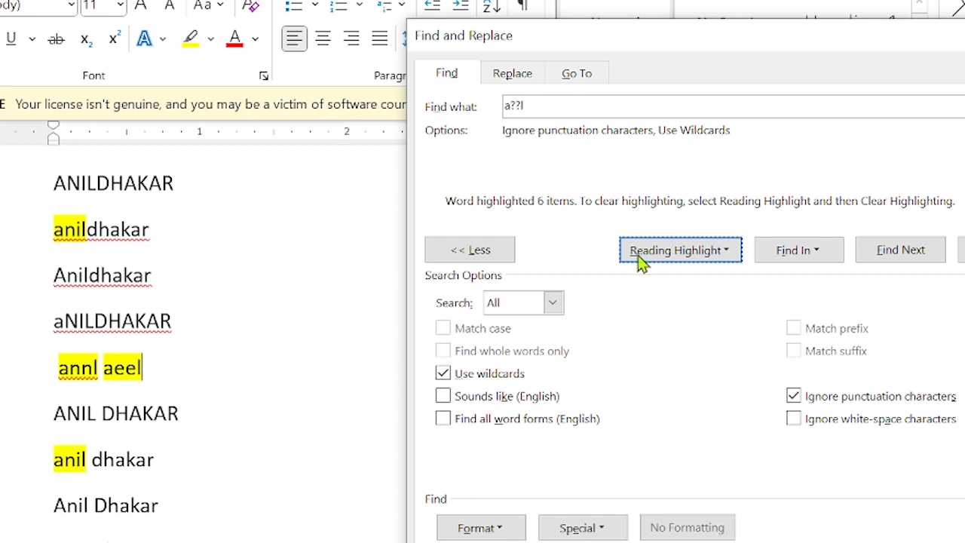
# Undo the 'annl aeel' test words and clear the highlights.
pyautogui.click(298, 365)
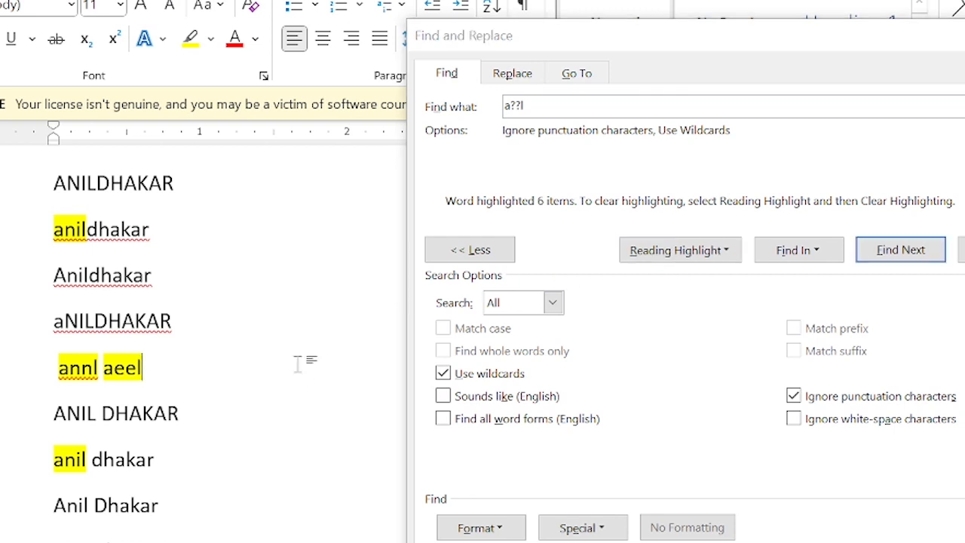
pyautogui.hotkey('ctrl', 'z')
pyautogui.click(582, 304)
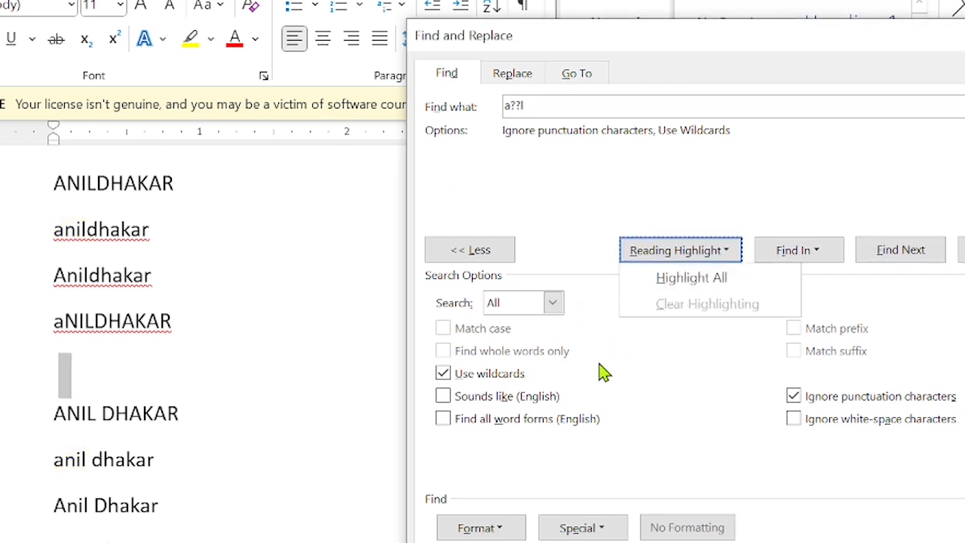
# Switch off Use wildcards in the search options.
pyautogui.click(445, 374)
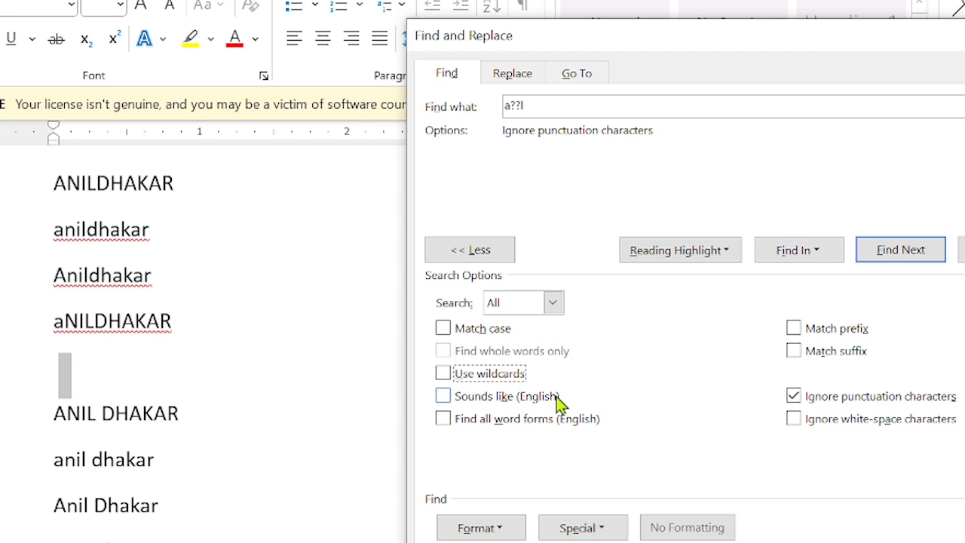
pyautogui.scroll(-15, 201, 380)
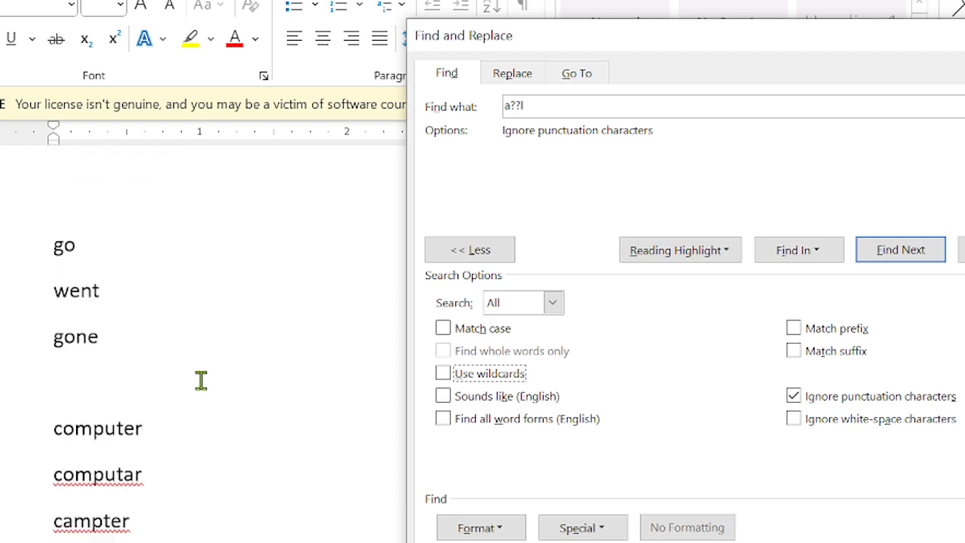
pyautogui.scroll(3, 200, 380)
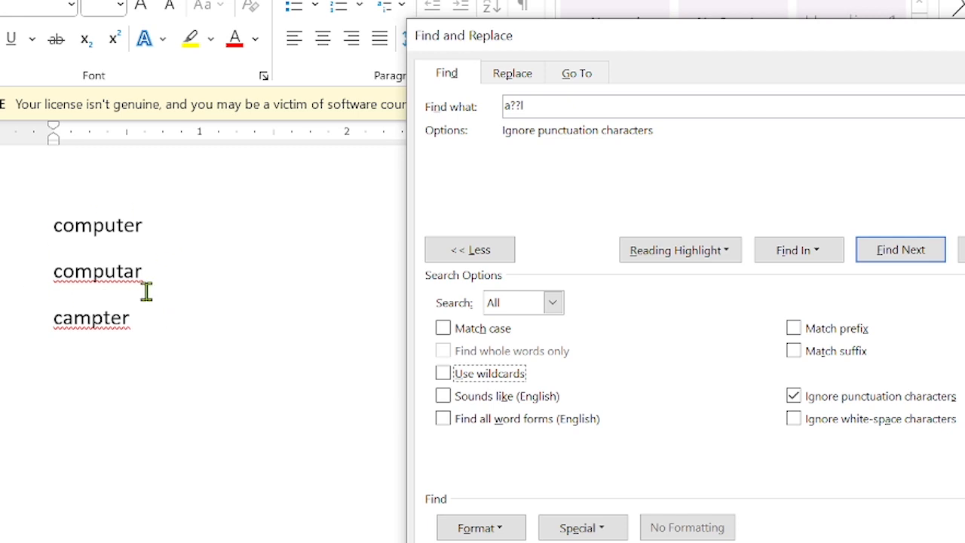
# Change the word campter to camputer by inserting a u.
pyautogui.click(101, 319)
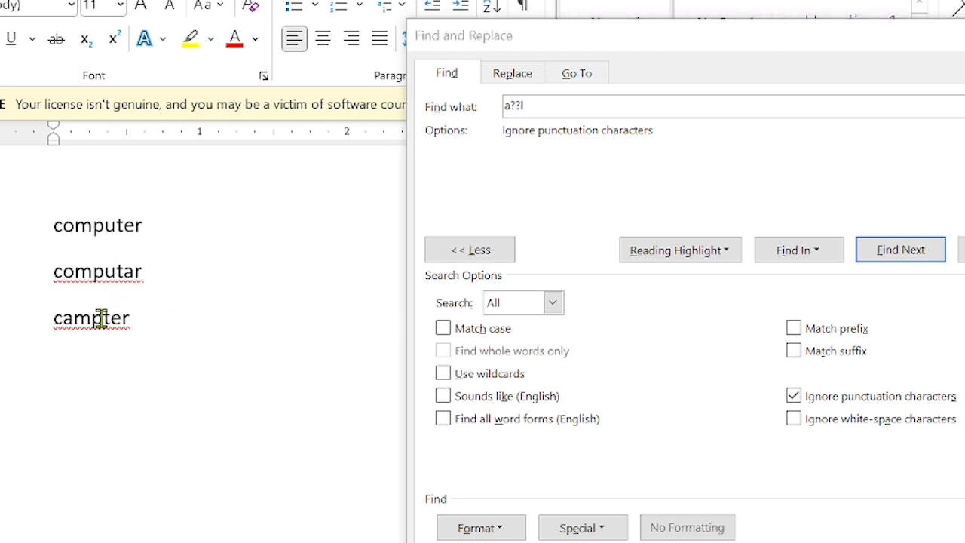
pyautogui.scroll(-1, 164, 373)
pyautogui.scroll(1, 163, 373)
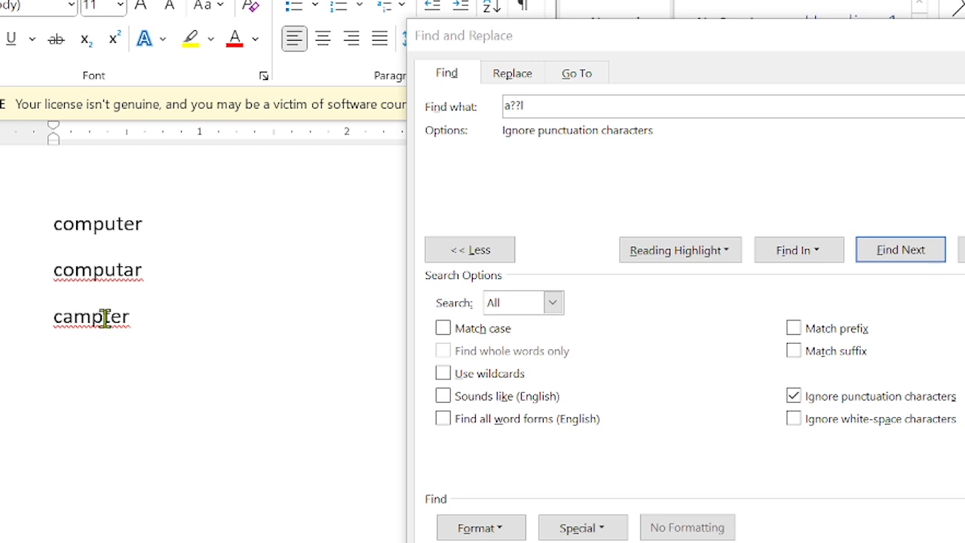
pyautogui.write('u')
pyautogui.click(577, 136)
# Search for 'Computer', highlight its single match, and turn on Sounds like (English).
pyautogui.click(567, 101)
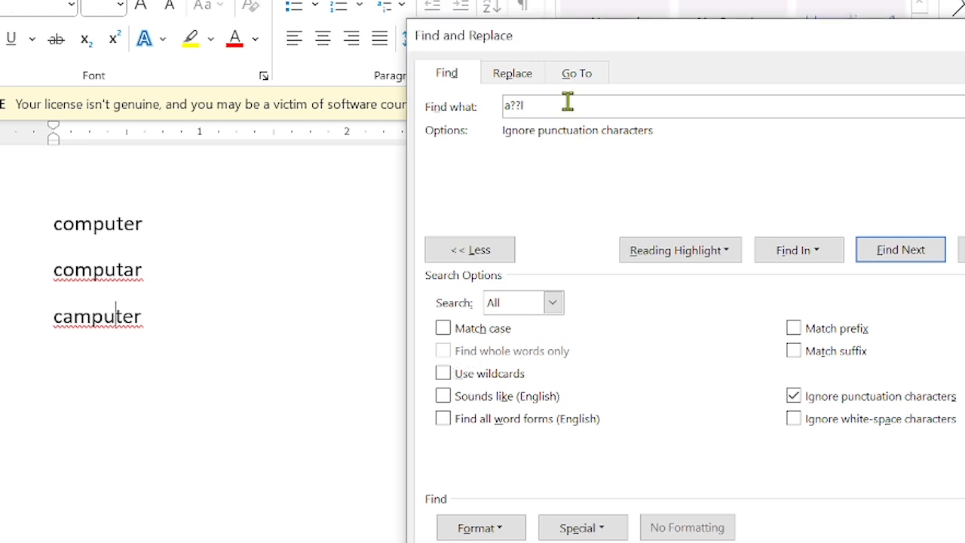
pyautogui.press('BackSpace')
pyautogui.press('BackSpace')
pyautogui.press('BackSpace')
pyautogui.press('BackSpace')
pyautogui.write('Com')
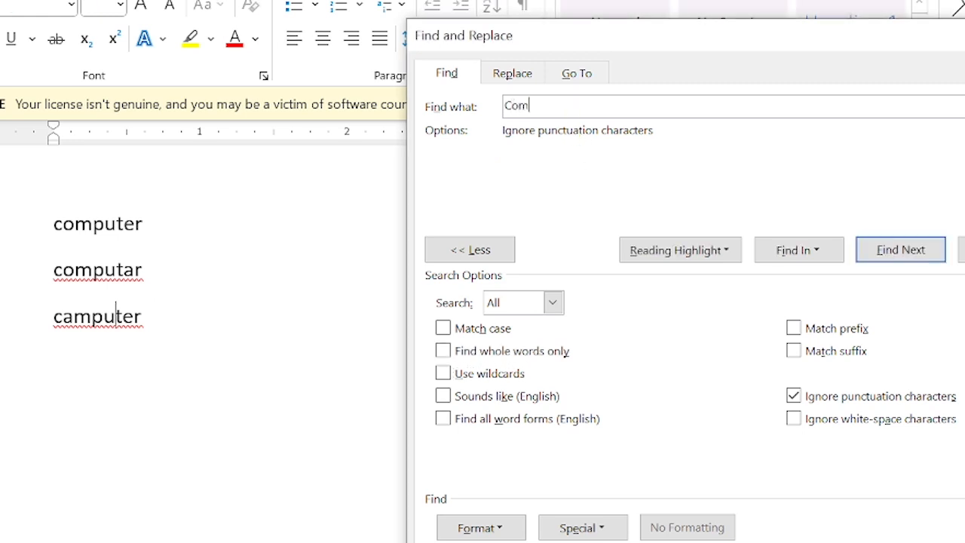
pyautogui.write('puter')
pyautogui.click(690, 257)
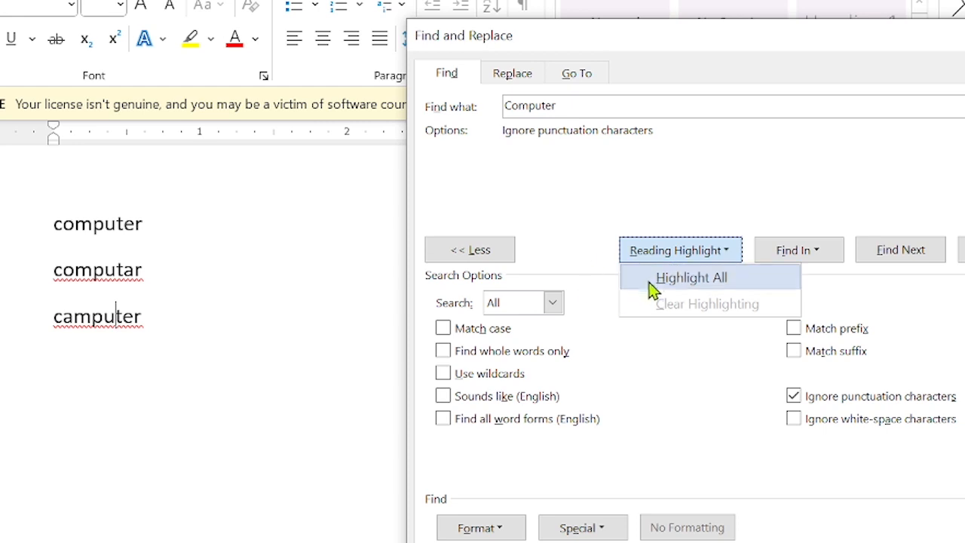
pyautogui.click(665, 279)
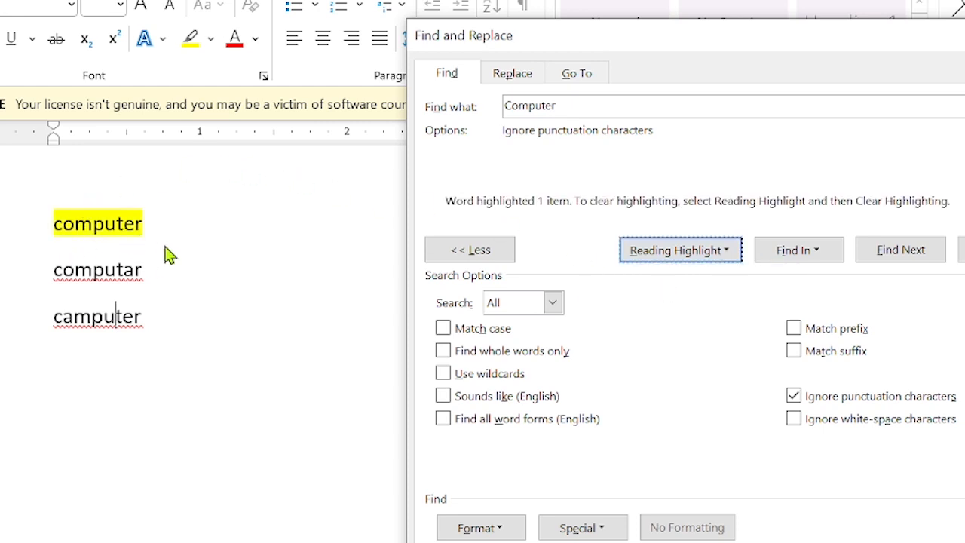
pyautogui.click(443, 396)
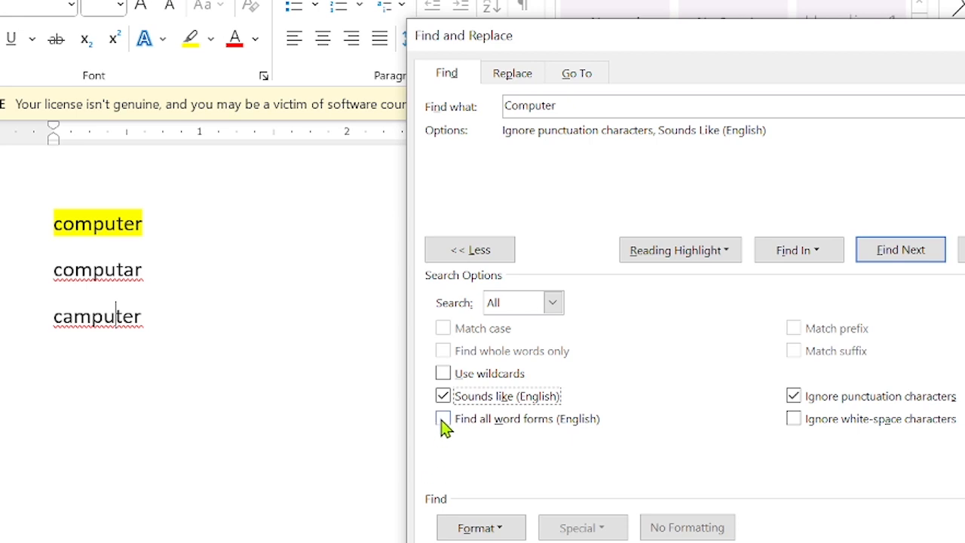
# Highlight computer, computar and camputer as sound-alike matches, then turn Sounds like off.
pyautogui.click(673, 263)
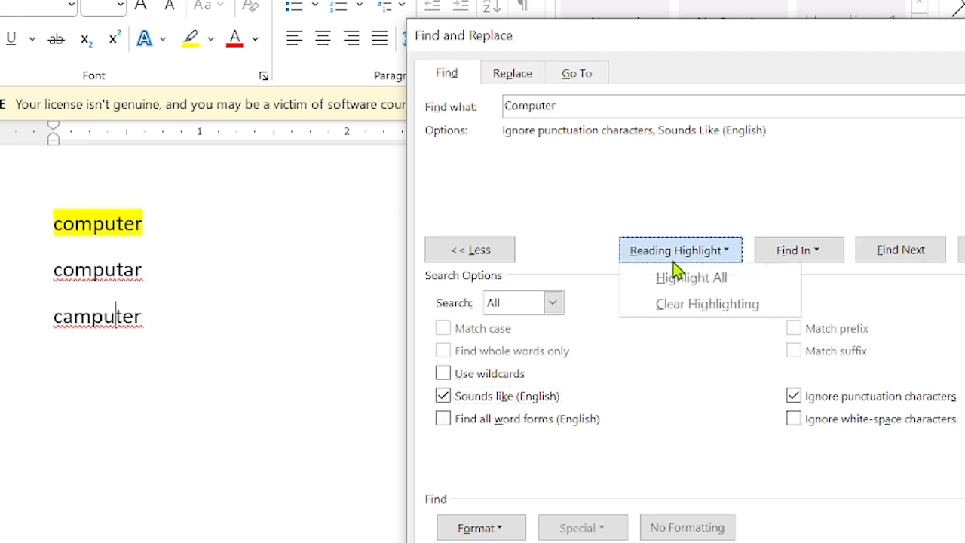
pyautogui.click(675, 277)
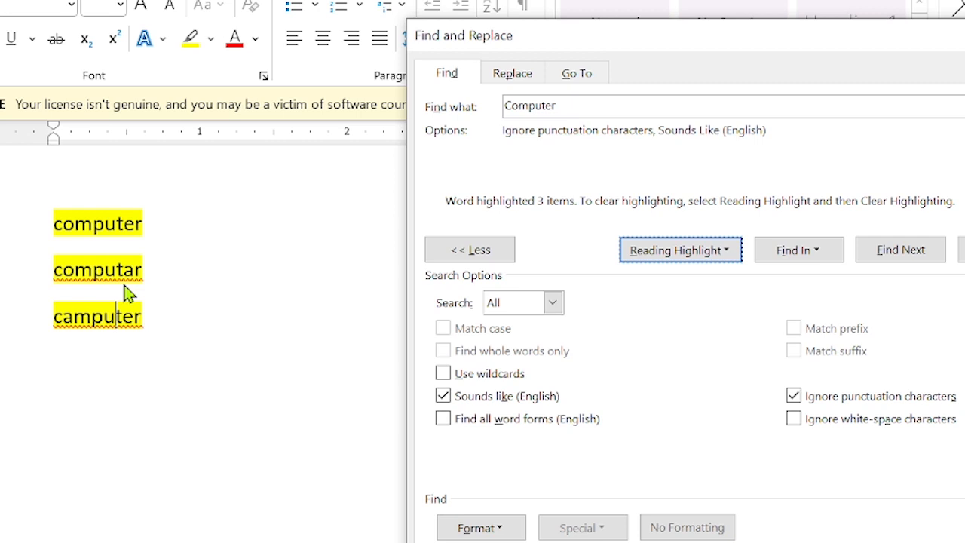
pyautogui.scroll(3, 128, 293)
pyautogui.scroll(-2, 128, 293)
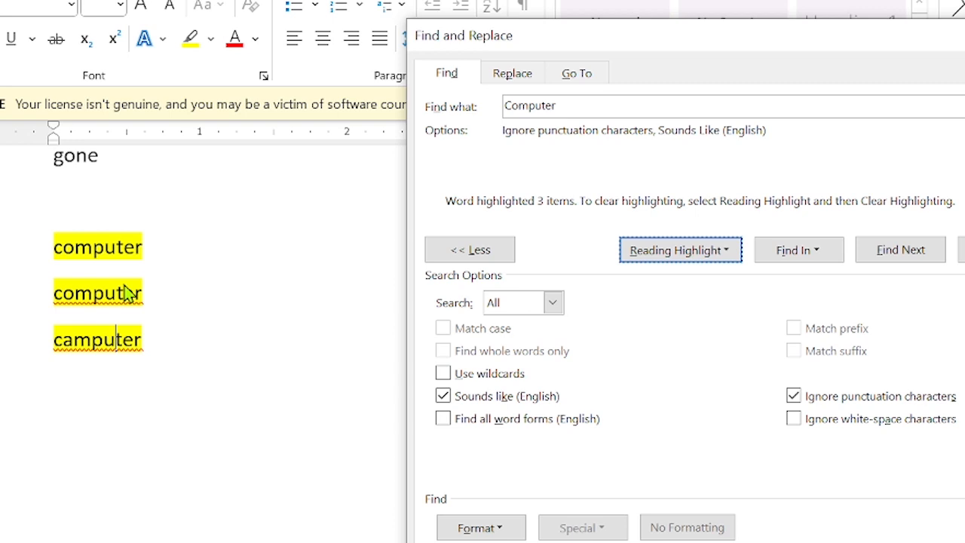
pyautogui.click(443, 397)
# Turn off Sounds like and clear the highlights from the three computer words.
pyautogui.click(444, 397)
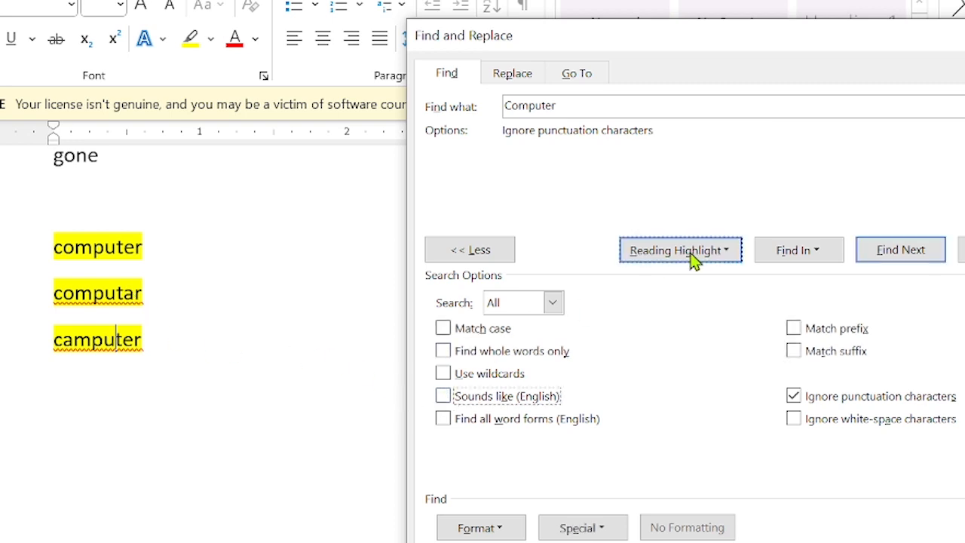
pyautogui.click(694, 256)
pyautogui.click(698, 304)
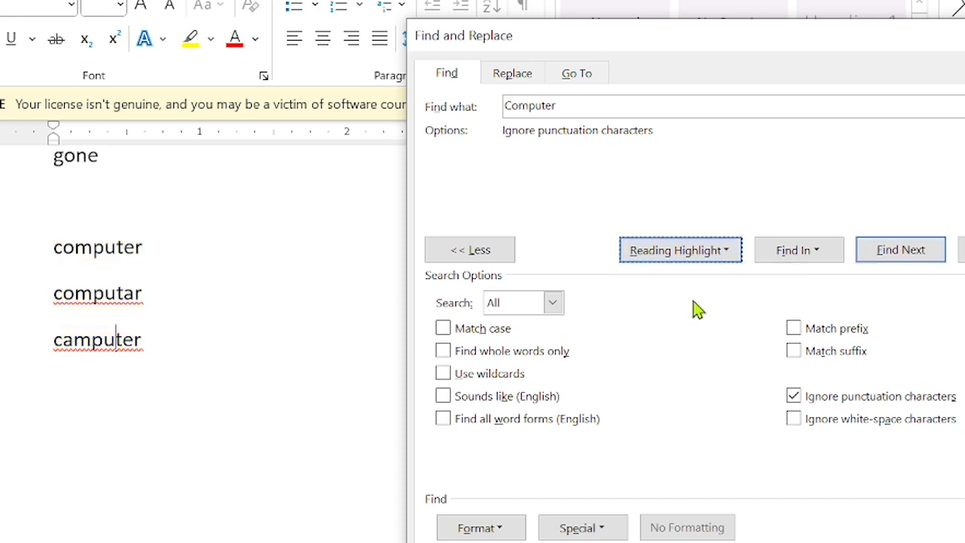
pyautogui.scroll(3, 251, 319)
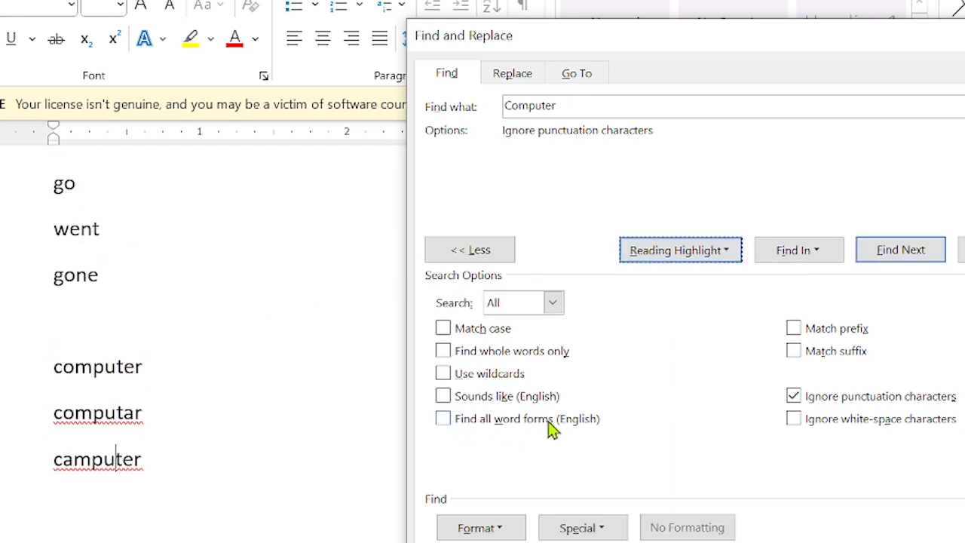
pyautogui.scroll(-10, 193, 288)
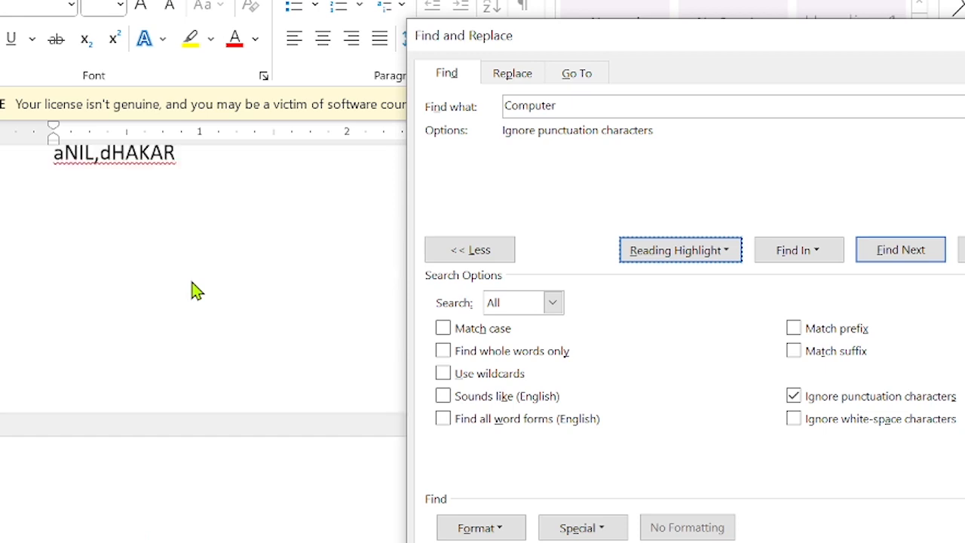
# Change the search term to 'go' and highlight all its matches, including gone.
pyautogui.click(583, 101)
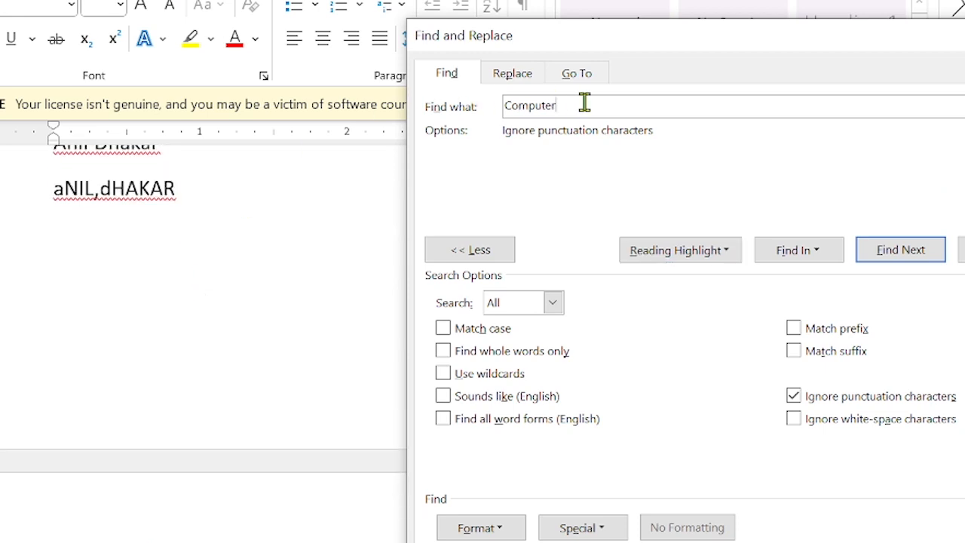
pyautogui.press('BackSpace')
pyautogui.press('BackSpace')
pyautogui.press('BackSpace')
pyautogui.press('BackSpace')
pyautogui.press('BackSpace')
pyautogui.press('BackSpace')
pyautogui.press('BackSpace')
pyautogui.press('BackSpace')
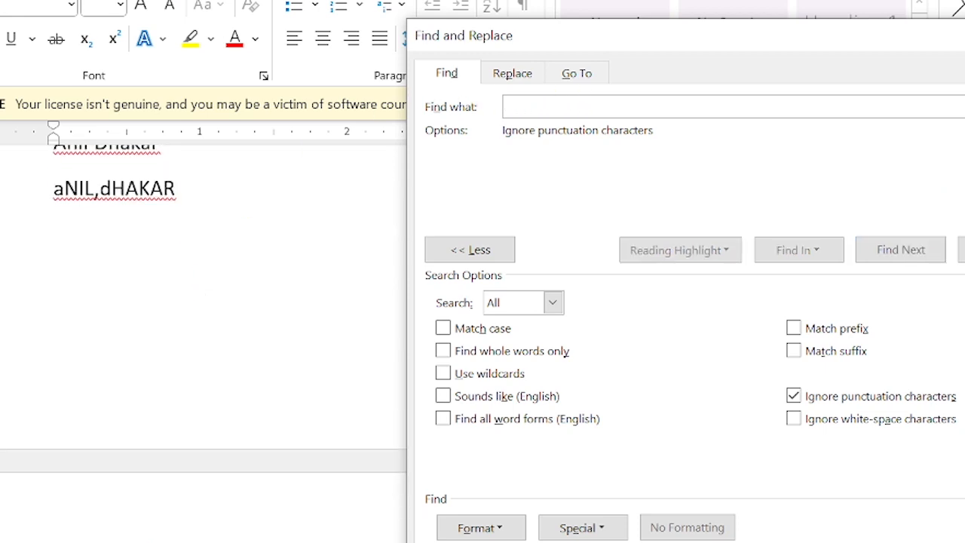
pyautogui.write('go')
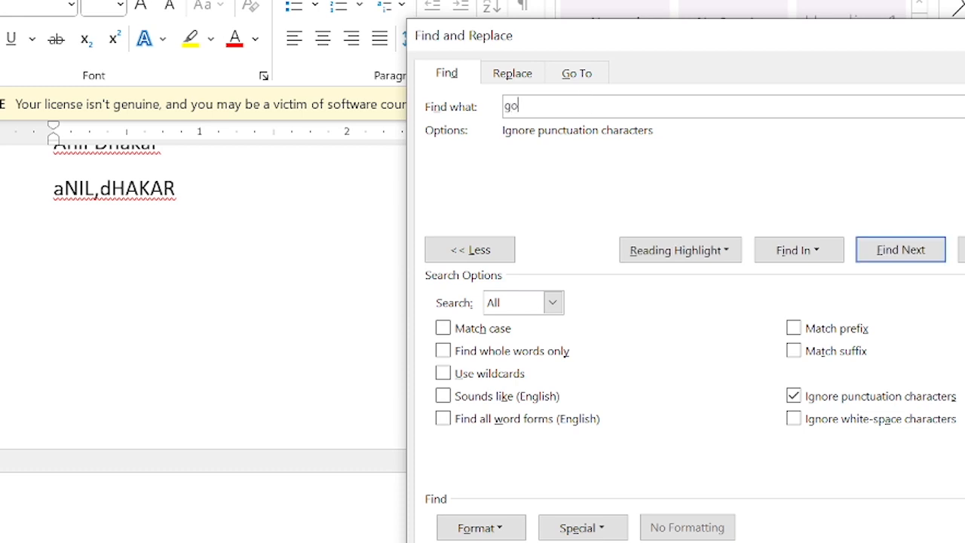
pyautogui.click(634, 259)
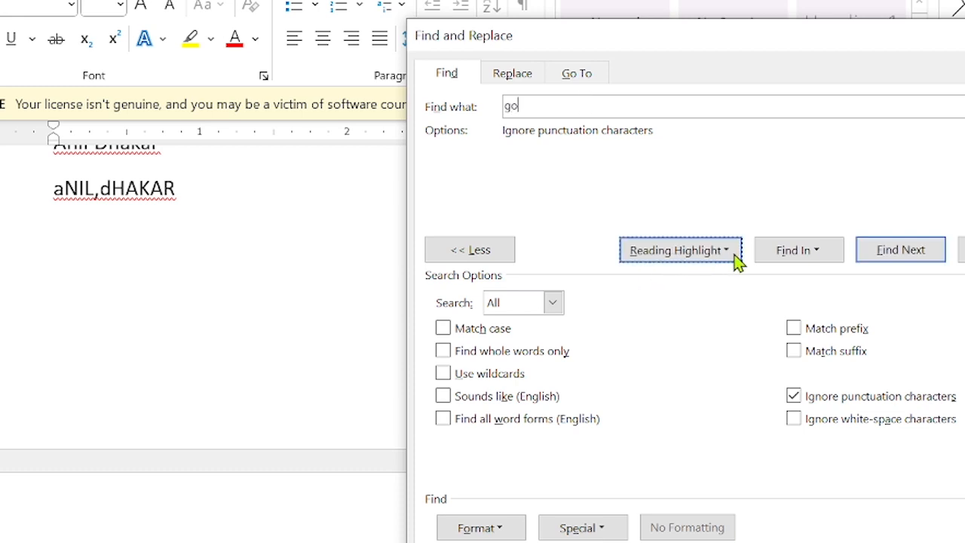
pyautogui.click(705, 251)
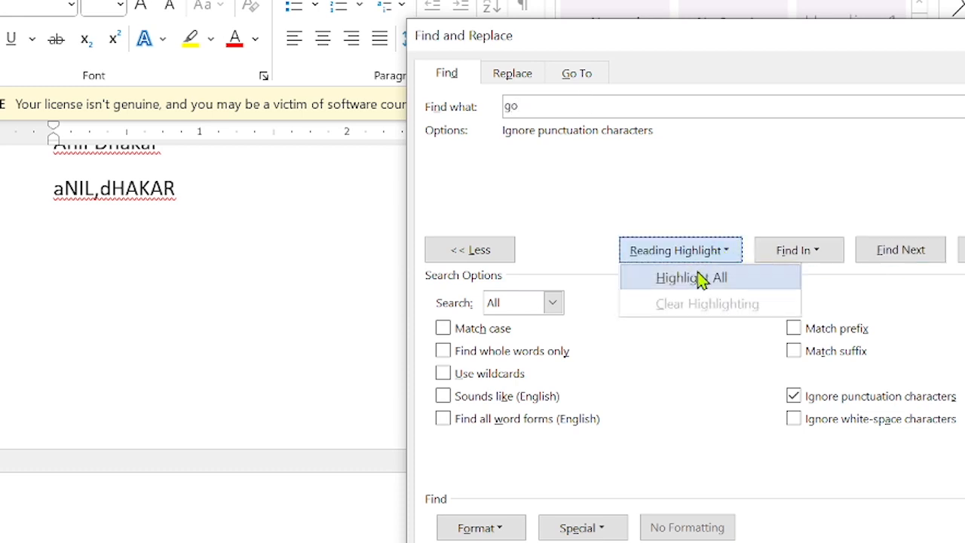
pyautogui.click(700, 279)
pyautogui.scroll(-3, 281, 353)
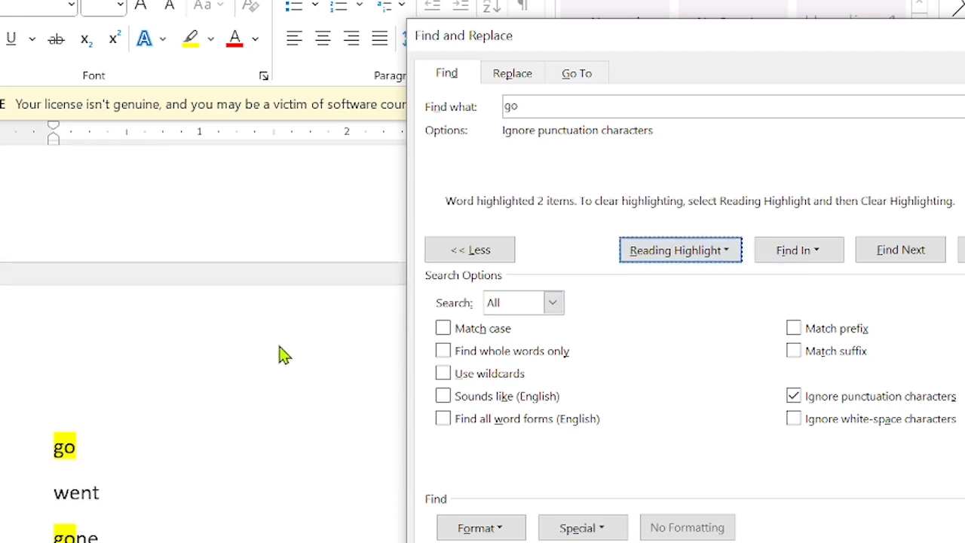
pyautogui.scroll(-2, 280, 353)
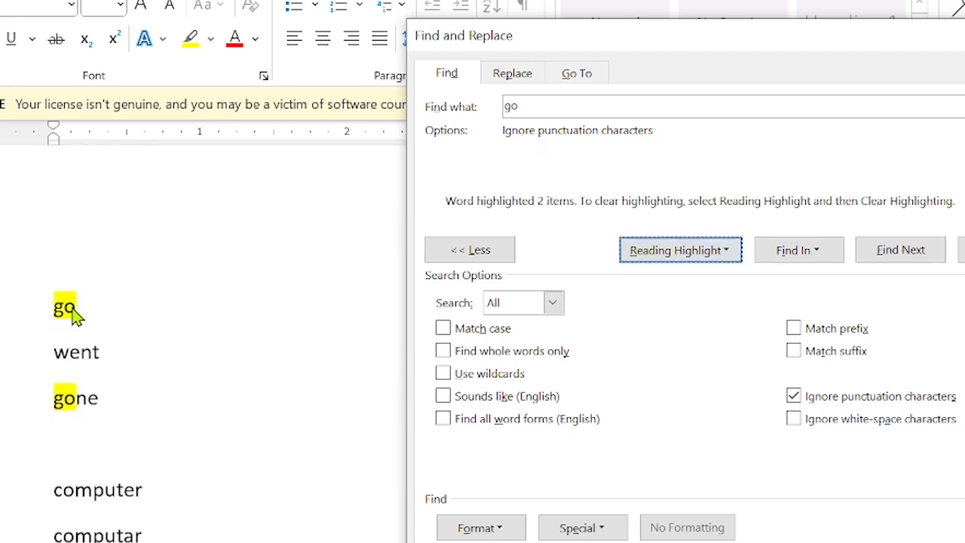
# Enable Find whole words only, re-highlight just the standalone go, then disable it.
pyautogui.click(442, 351)
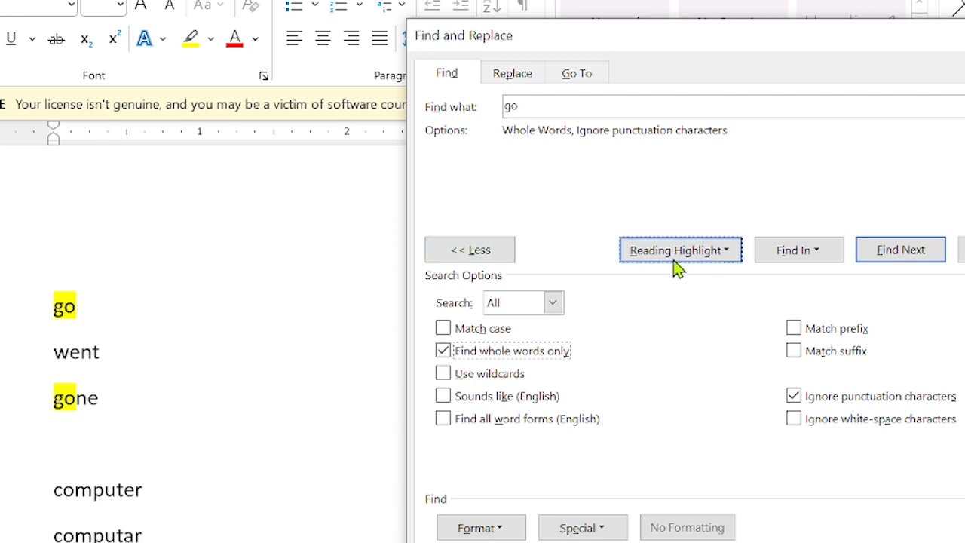
pyautogui.click(702, 255)
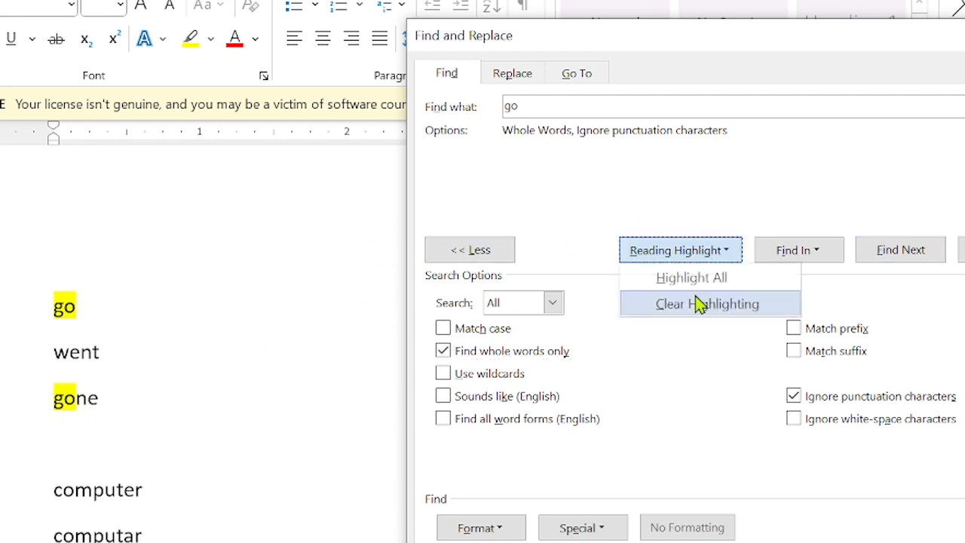
pyautogui.click(699, 304)
pyautogui.click(684, 256)
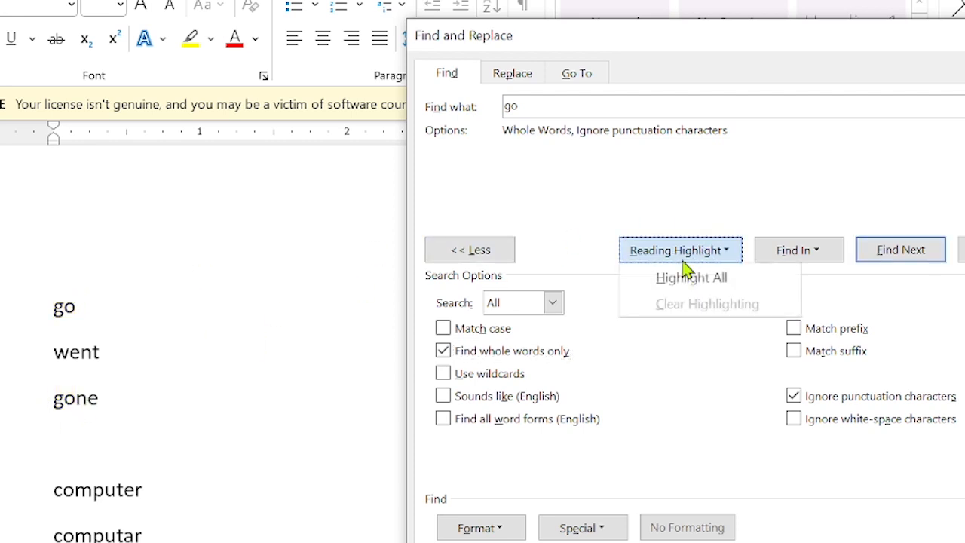
pyautogui.click(686, 277)
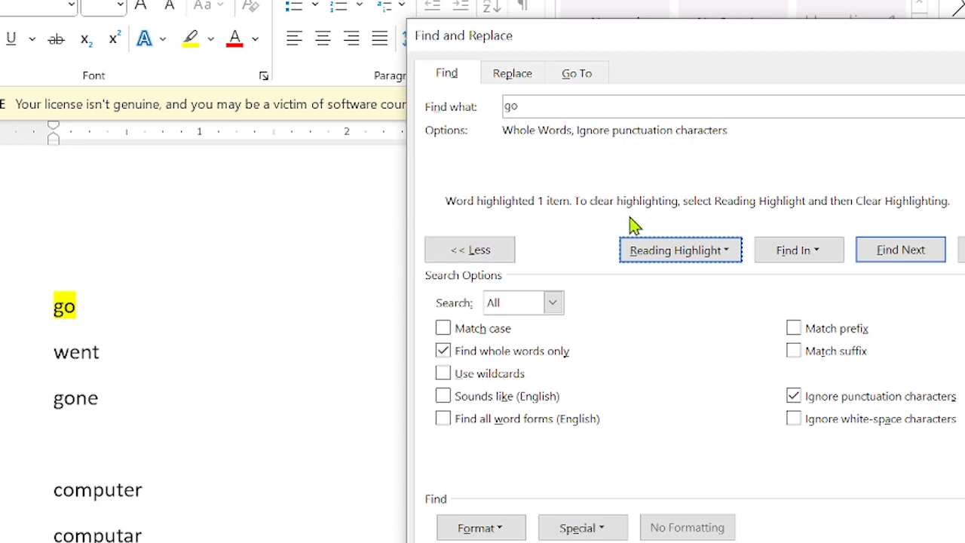
pyautogui.click(442, 351)
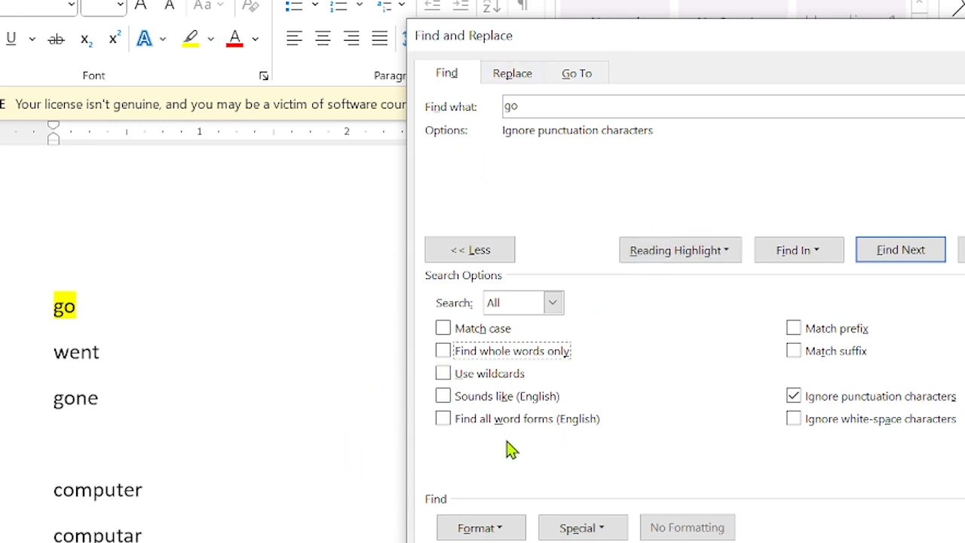
# Turn on Find all word forms and add 'going' and 'goes' on new lines under gone.
pyautogui.click(444, 421)
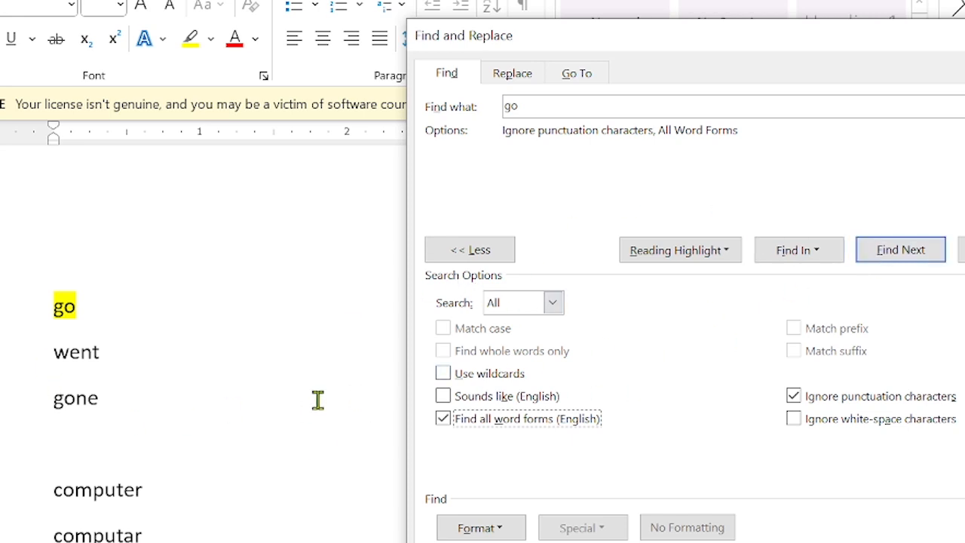
pyautogui.click(89, 435)
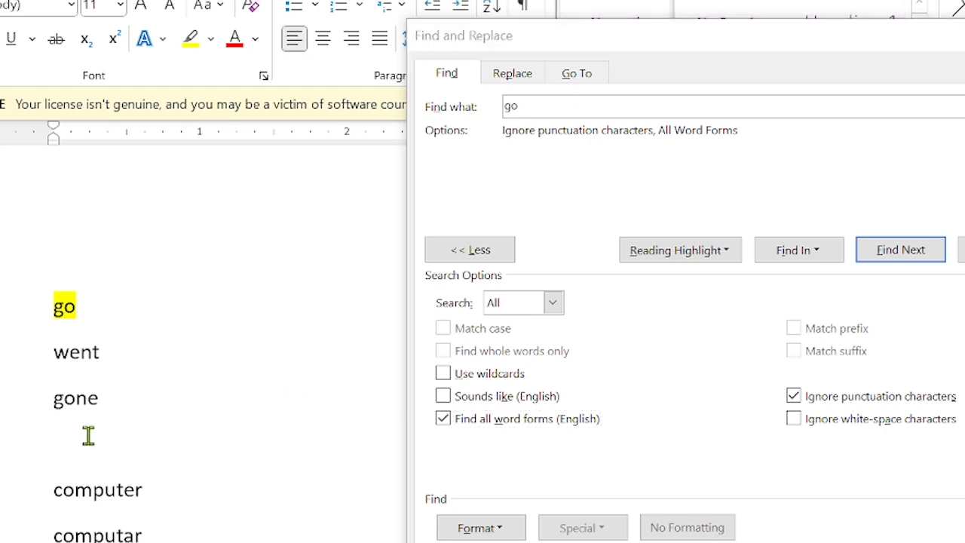
pyautogui.click(123, 406)
pyautogui.press('Return')
pyautogui.write('goin')
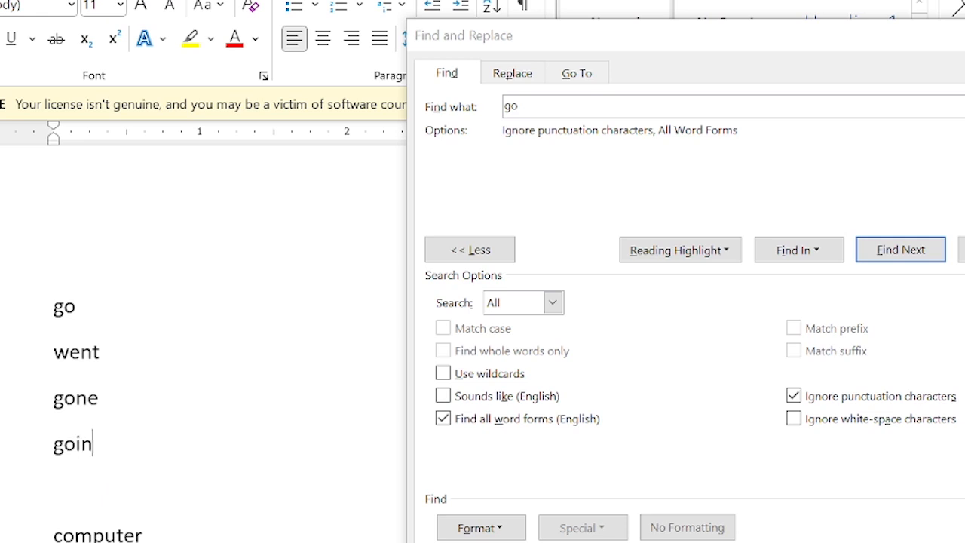
pyautogui.write('g')
pyautogui.press('Return')
pyautogui.write('goes')
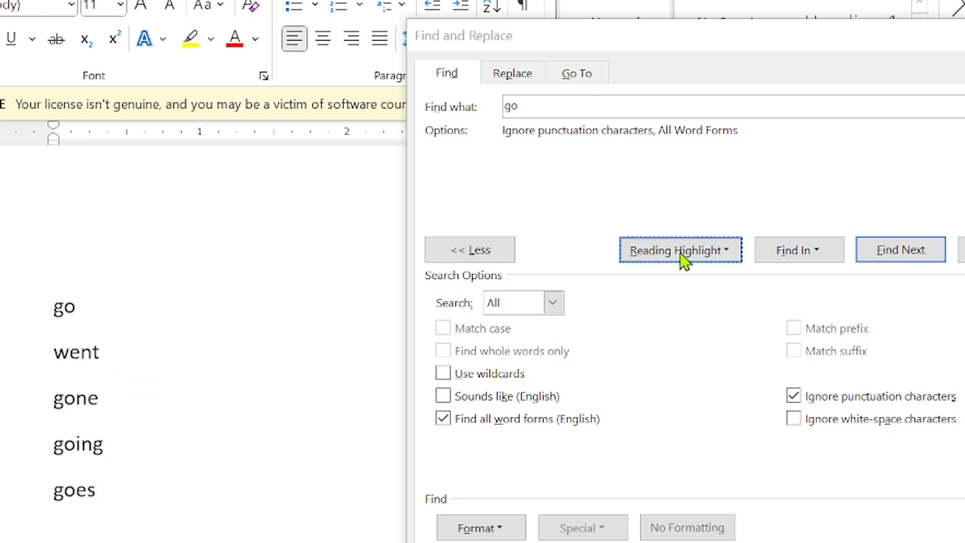
# Highlight all five forms of go, including went, then turn word forms off.
pyautogui.click(685, 256)
pyautogui.click(686, 278)
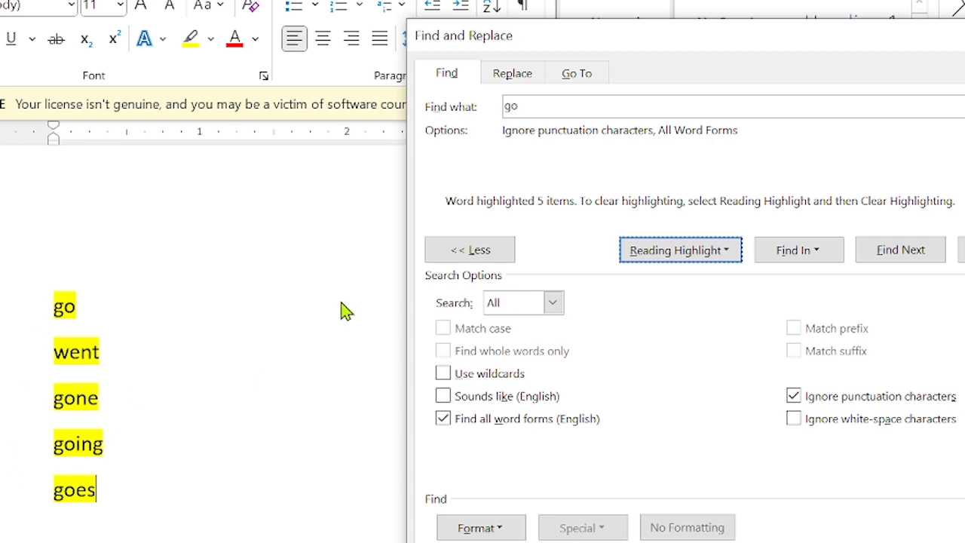
pyautogui.click(445, 418)
pyautogui.click(707, 256)
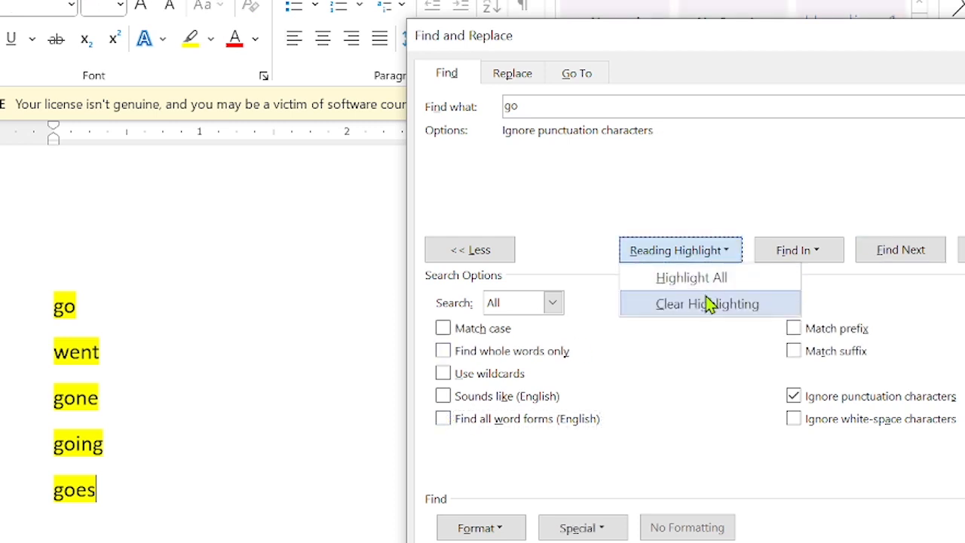
# Clear highlights, uncheck Ignore punctuation, enable Match prefix, and highlight go, gone, going, goes.
pyautogui.click(709, 303)
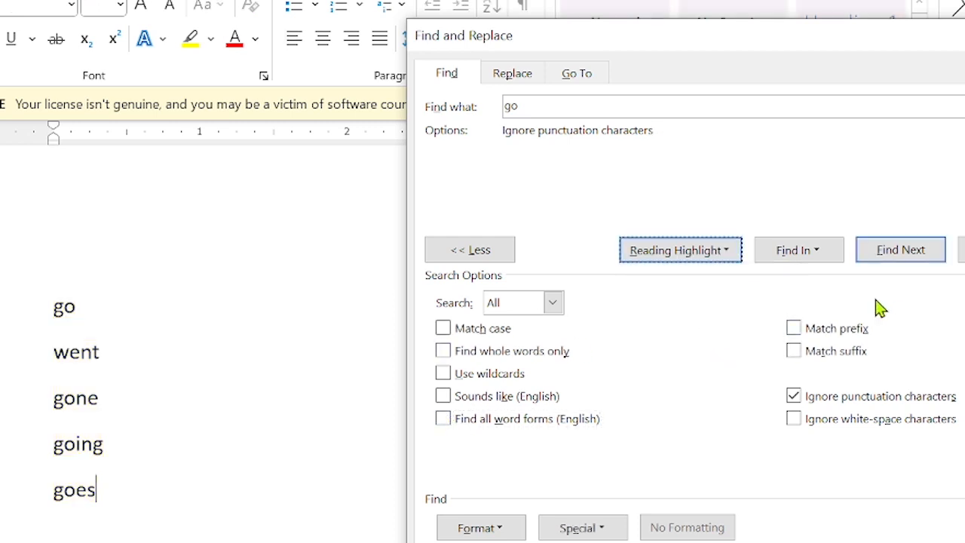
pyautogui.scroll(-10, 211, 340)
pyautogui.scroll(5, 211, 340)
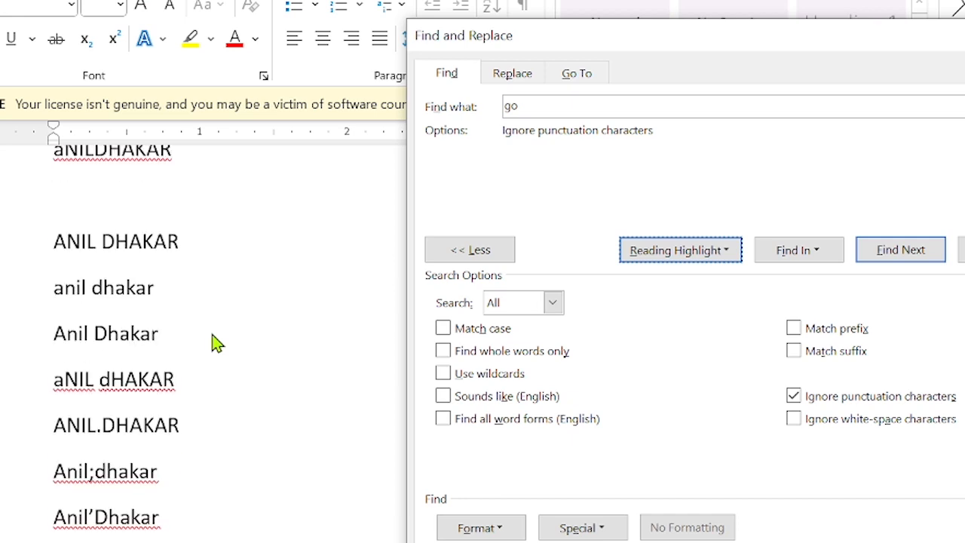
pyautogui.scroll(5, 215, 343)
pyautogui.scroll(-2, 215, 343)
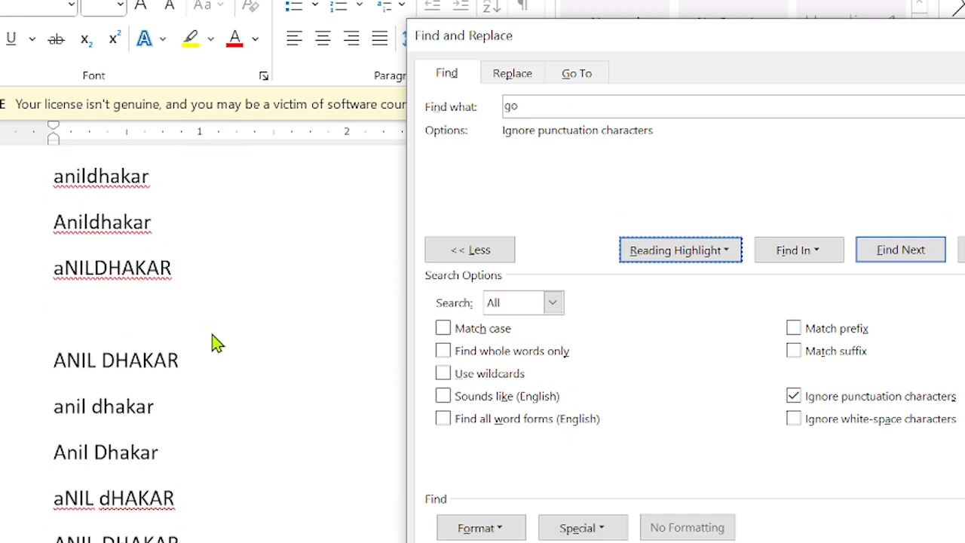
pyautogui.scroll(-2, 215, 343)
pyautogui.scroll(-8, 215, 343)
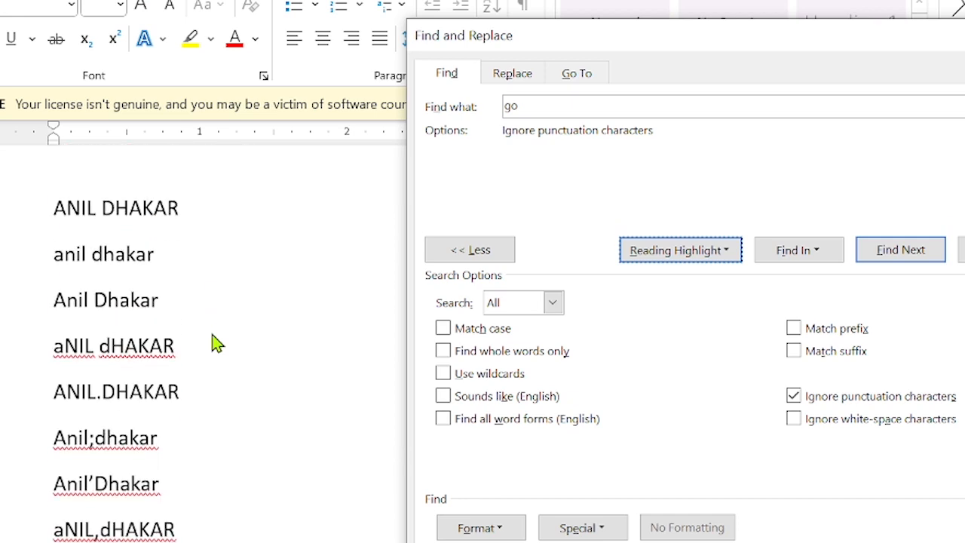
pyautogui.scroll(-1, 215, 343)
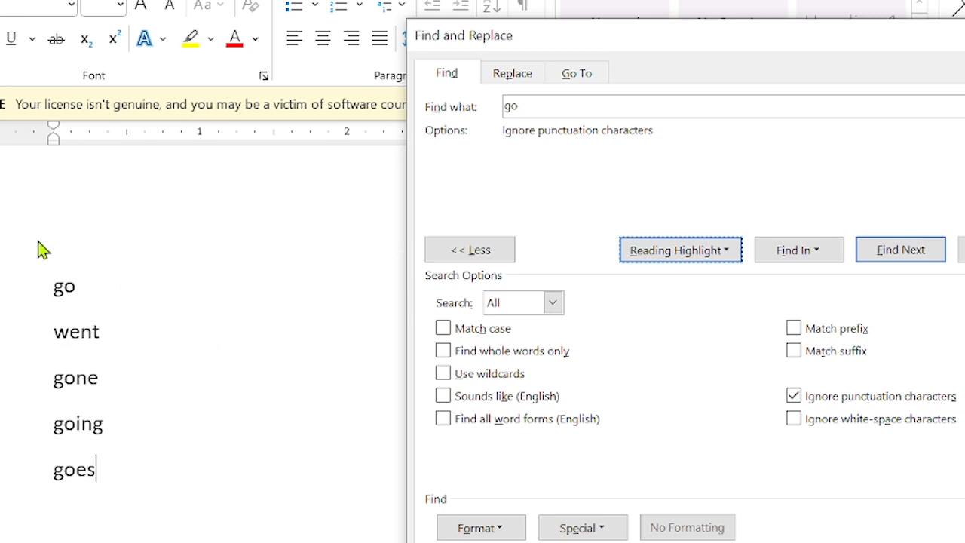
pyautogui.click(544, 106)
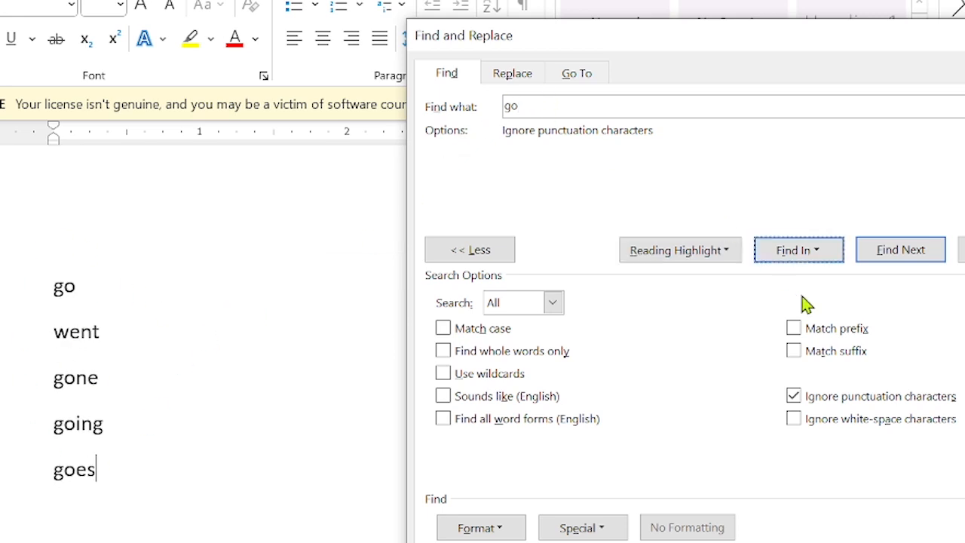
pyautogui.click(794, 397)
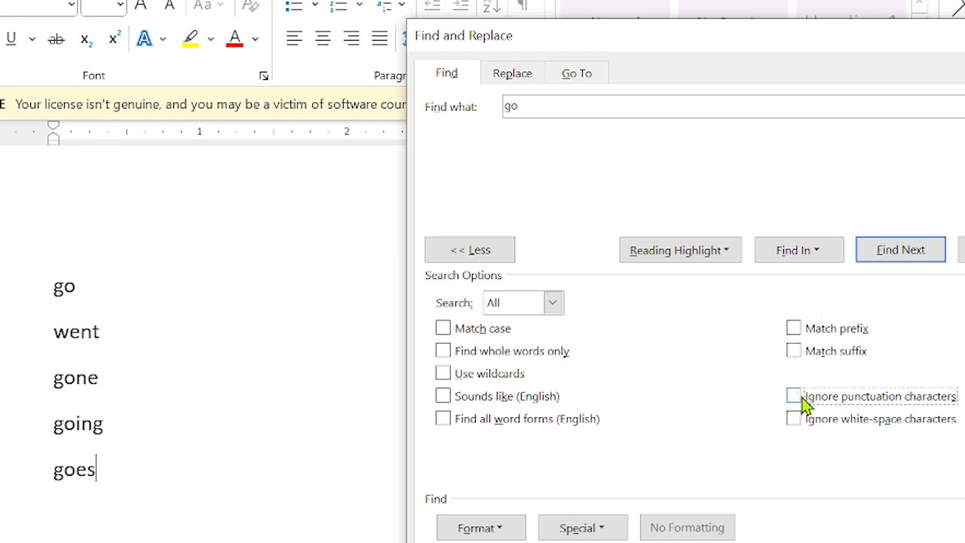
pyautogui.click(794, 330)
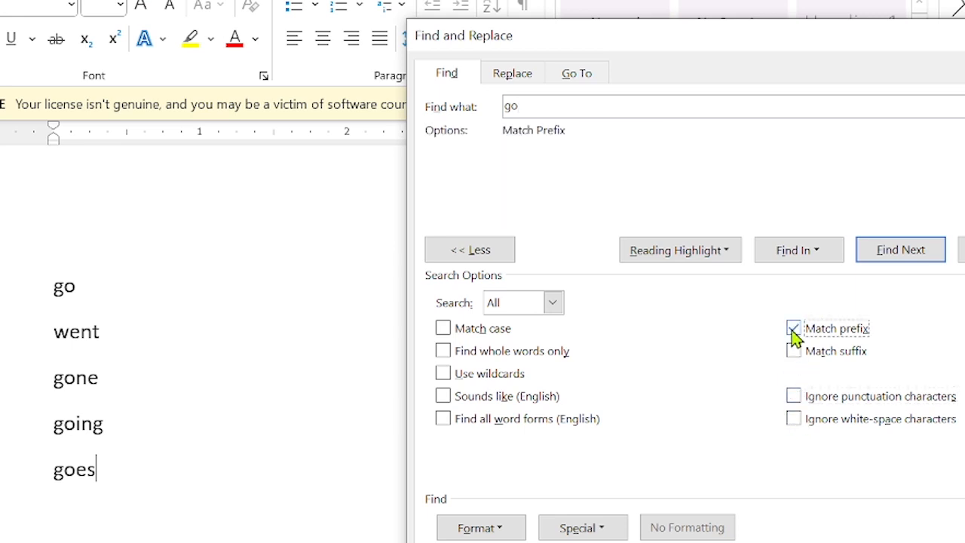
pyautogui.click(701, 252)
pyautogui.click(690, 284)
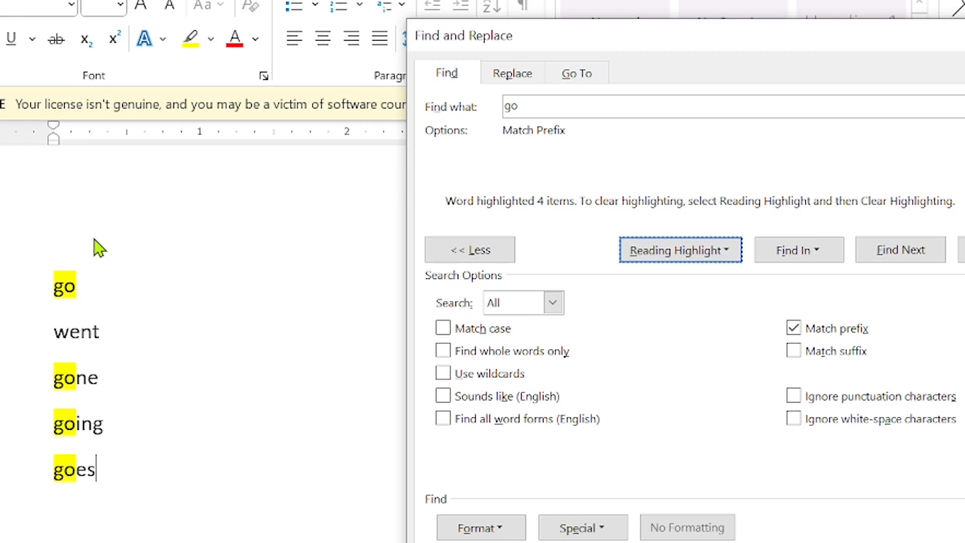
# Turn Match prefix off and highlight every occurrence of go again.
pyautogui.click(795, 333)
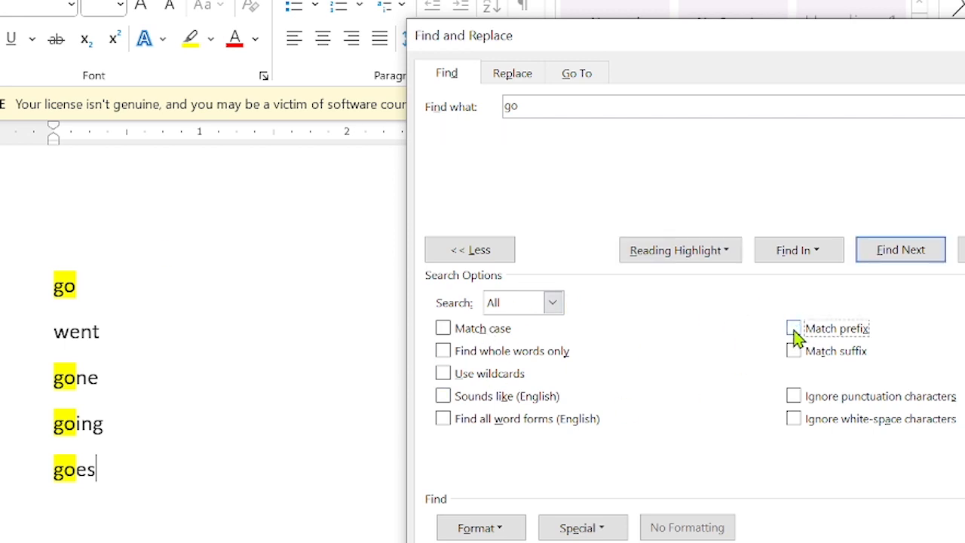
pyautogui.click(706, 260)
pyautogui.click(697, 304)
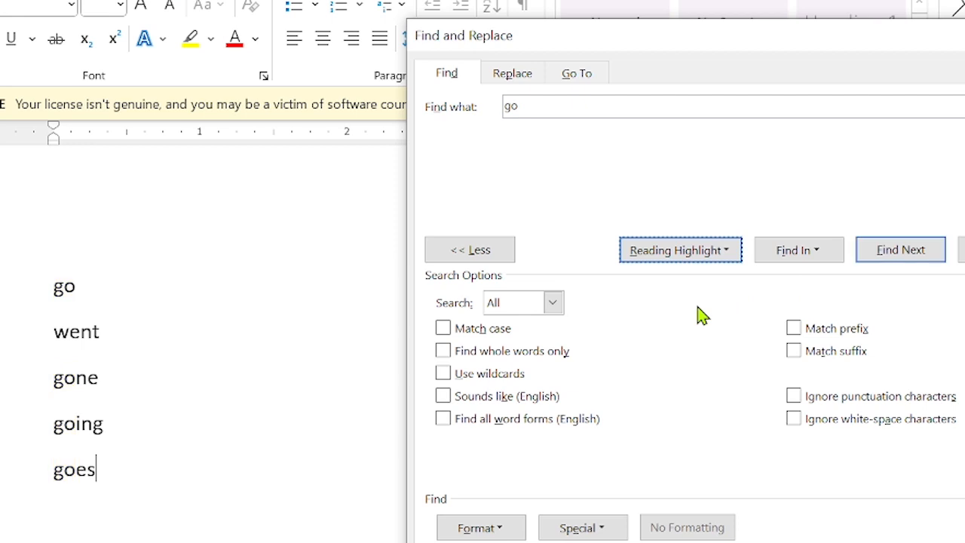
pyautogui.click(683, 257)
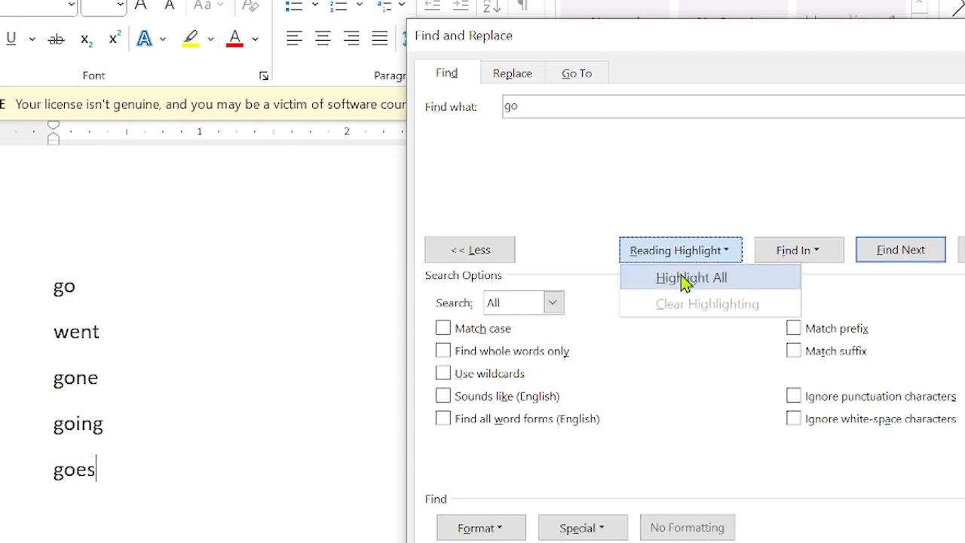
pyautogui.click(685, 278)
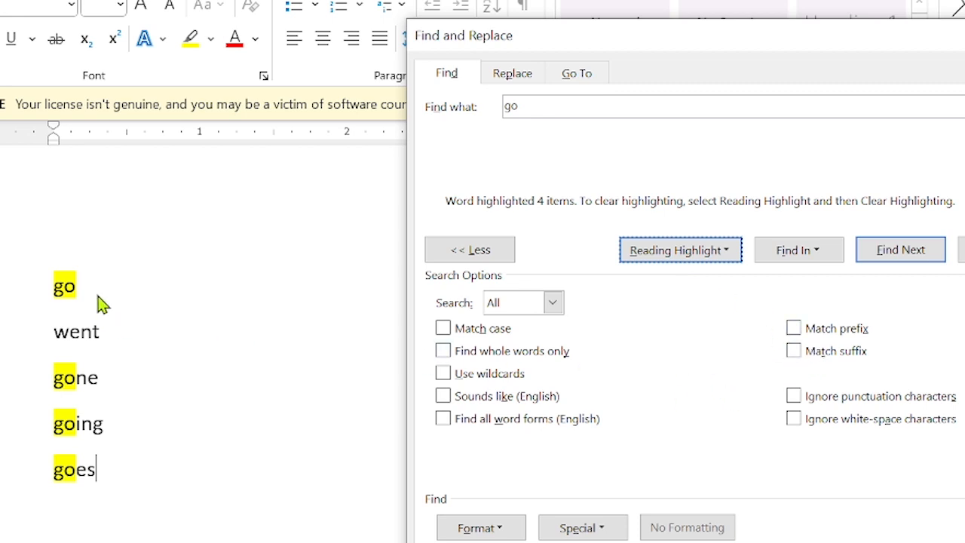
# Re-enable Match prefix to highlight the four go-prefixed words, then switch it off.
pyautogui.click(794, 330)
pyautogui.click(694, 251)
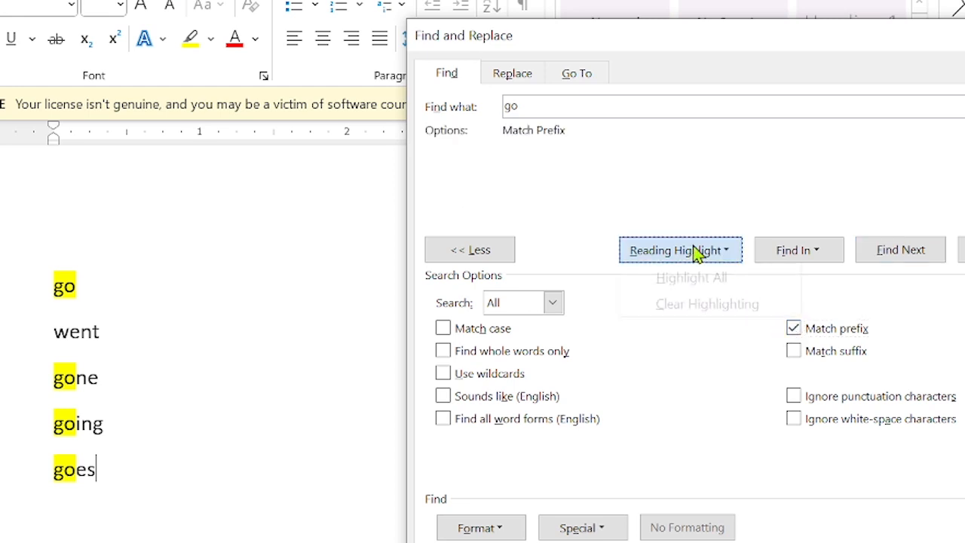
pyautogui.click(695, 276)
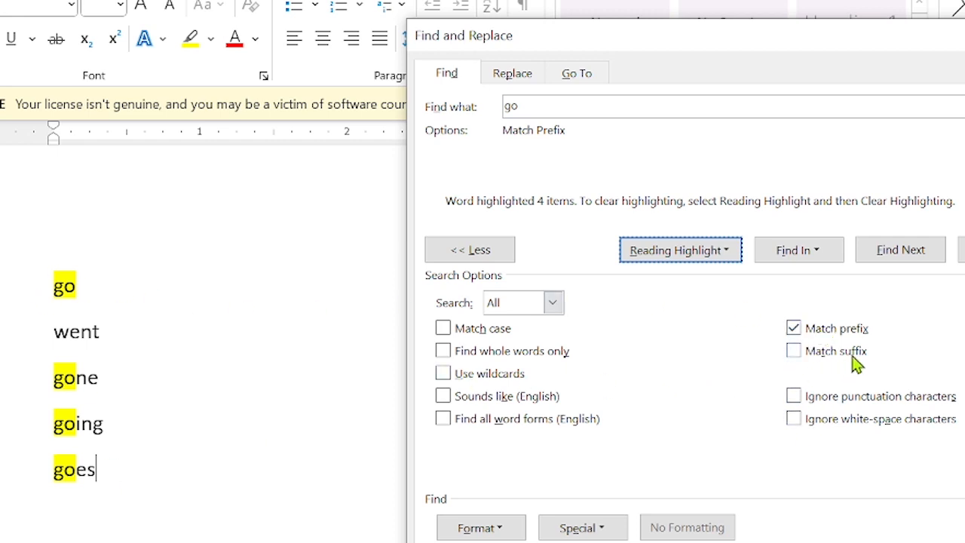
pyautogui.click(795, 328)
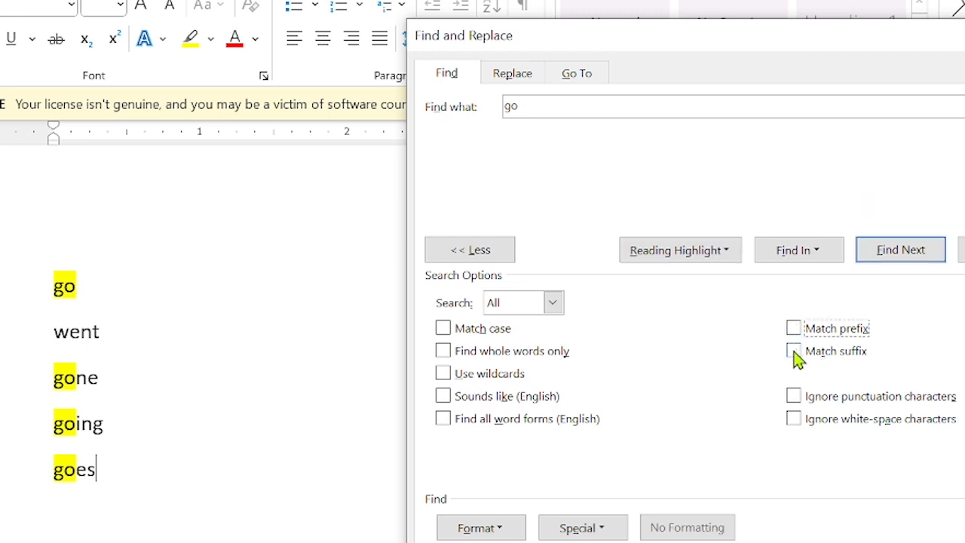
# Enable Match suffix, highlight the single word ending in go, then clear highlights.
pyautogui.click(793, 350)
pyautogui.click(727, 258)
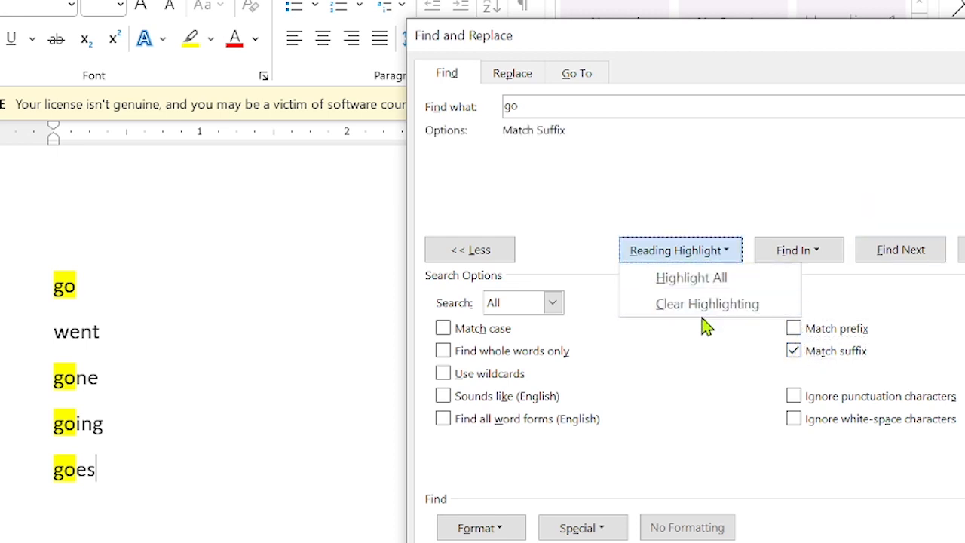
pyautogui.click(693, 279)
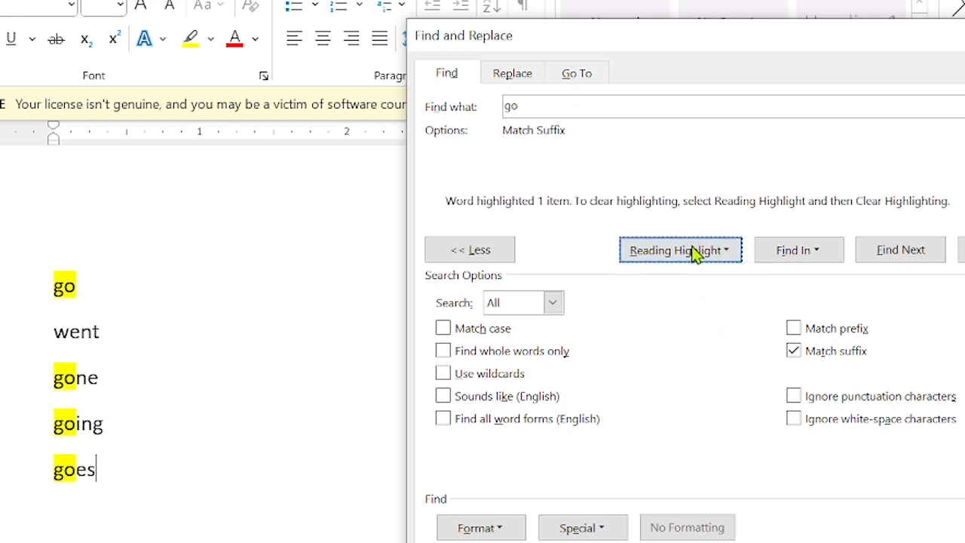
pyautogui.click(695, 255)
pyautogui.click(691, 305)
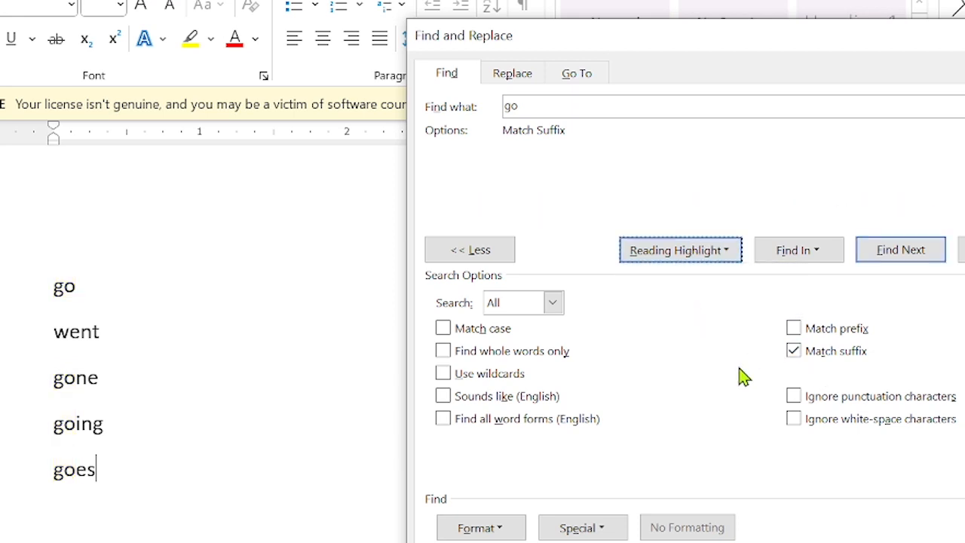
# Change the search term to 'kar' and highlight the matching words.
pyautogui.click(570, 101)
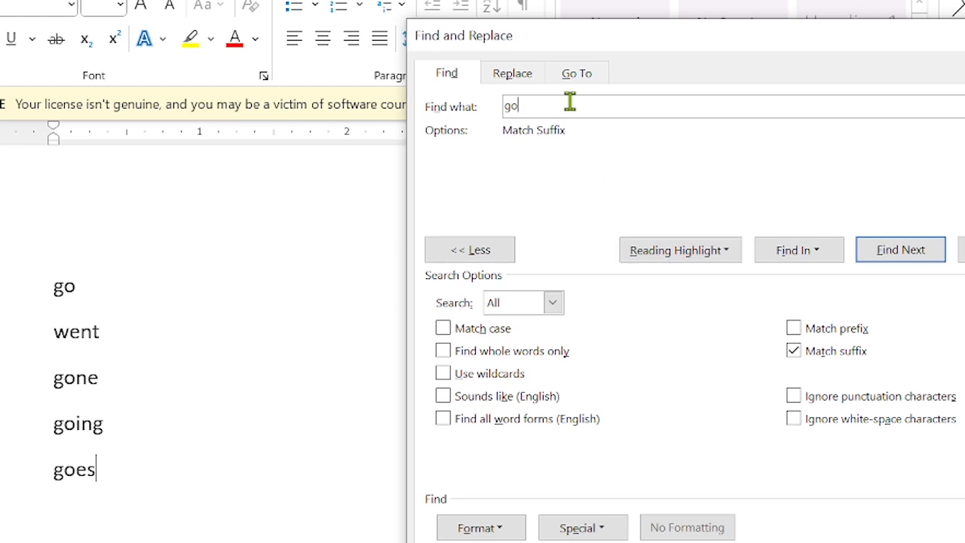
pyautogui.press('BackSpace')
pyautogui.write('kar')
pyautogui.click(700, 254)
pyautogui.click(696, 280)
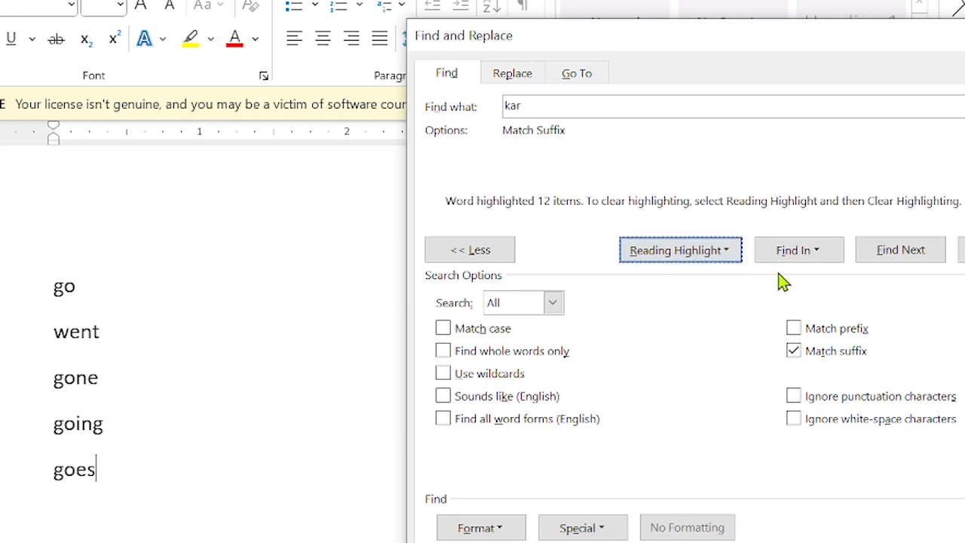
pyautogui.click(874, 256)
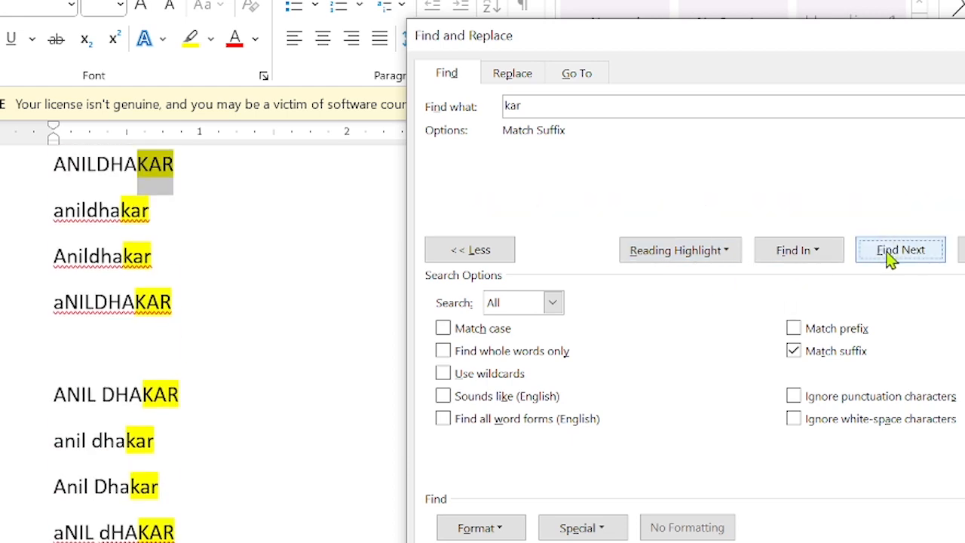
pyautogui.scroll(1, 164, 238)
pyautogui.scroll(-4, 163, 238)
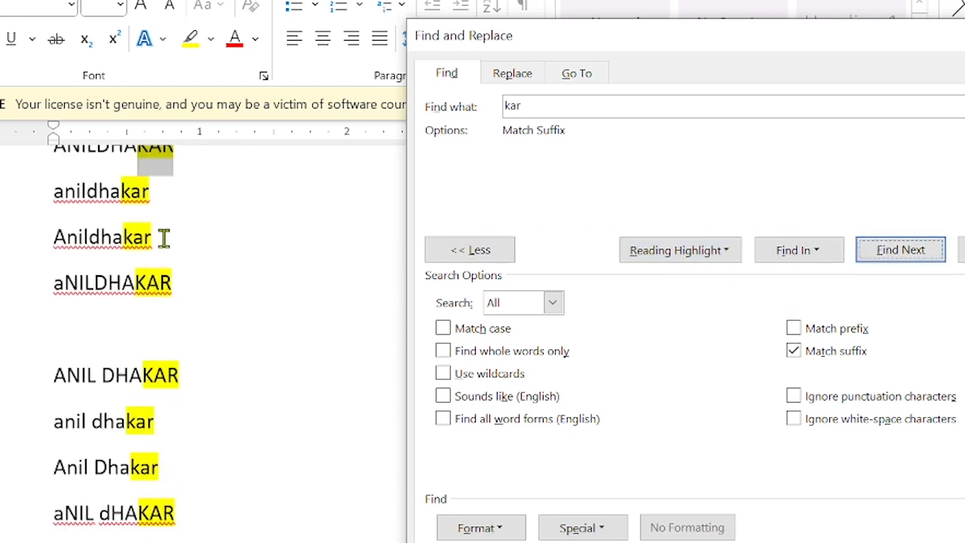
pyautogui.scroll(-8, 163, 239)
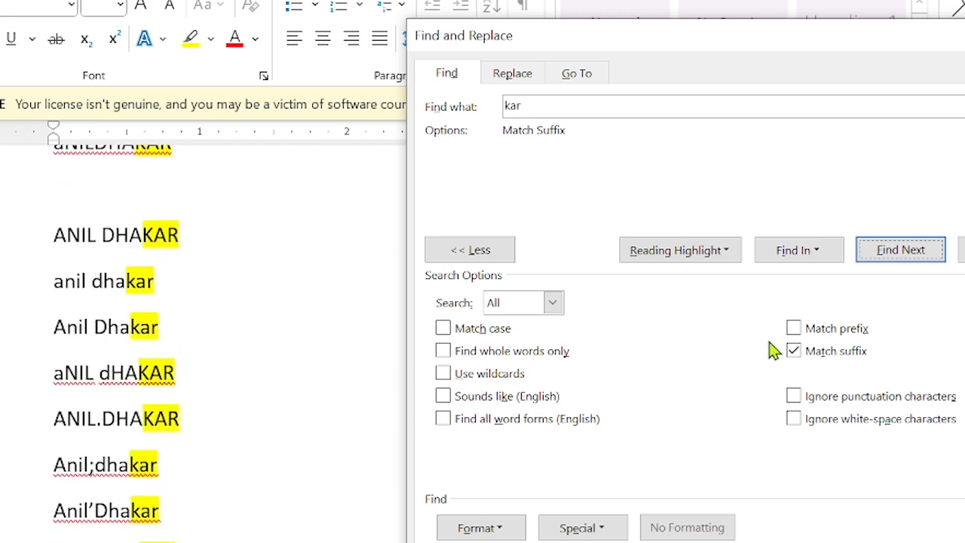
# Turn off Match suffix and re-highlight all 12 kar occurrences.
pyautogui.click(794, 352)
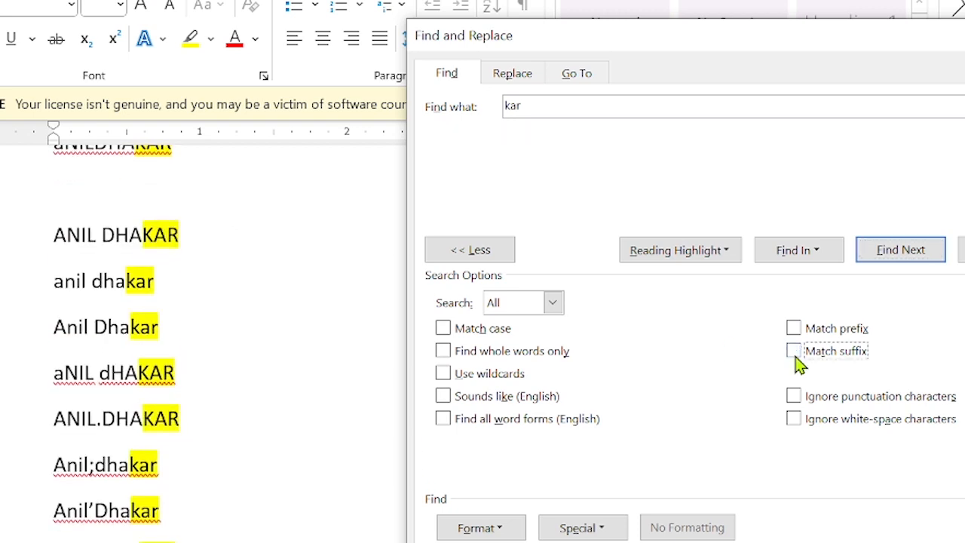
pyautogui.click(692, 249)
pyautogui.click(699, 303)
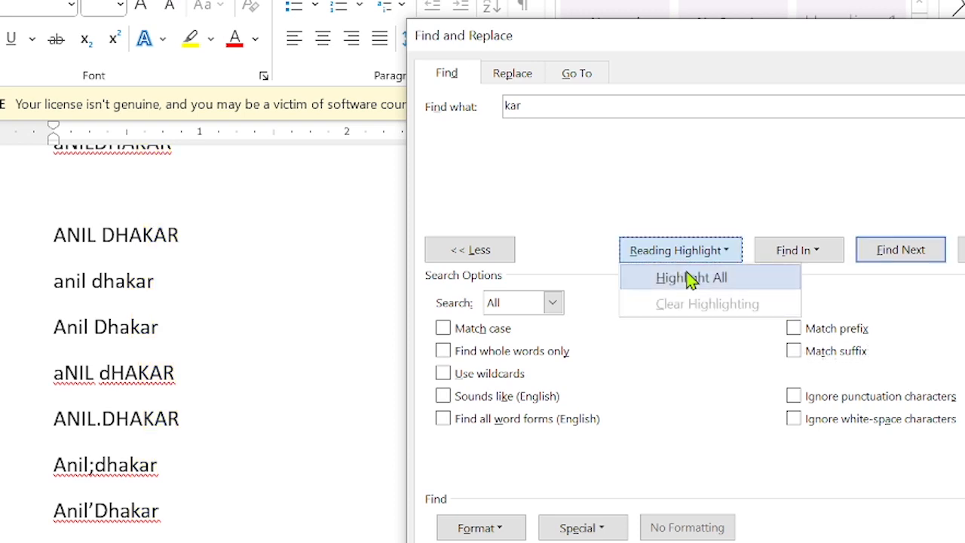
pyautogui.click(690, 277)
pyautogui.scroll(2, 326, 275)
pyautogui.scroll(-2, 324, 276)
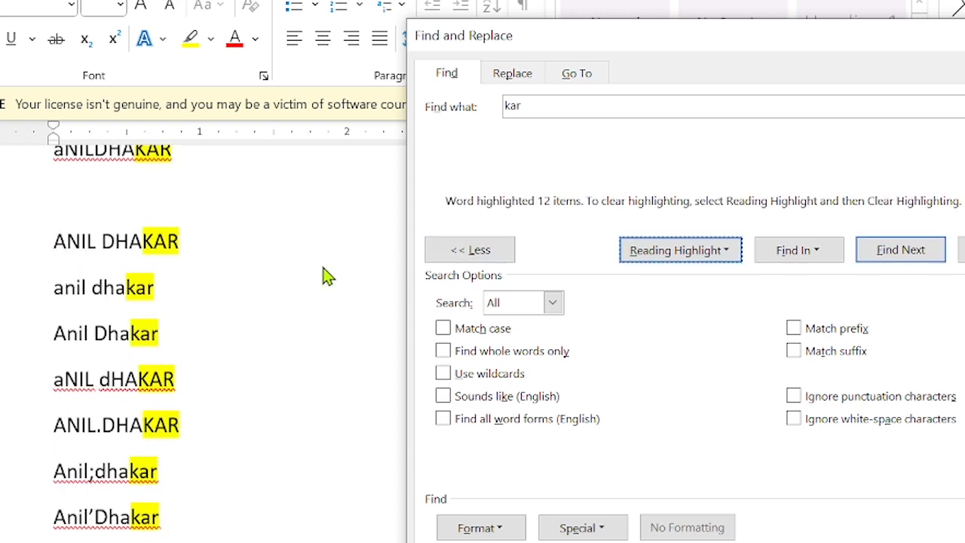
pyautogui.scroll(3, 324, 276)
pyautogui.scroll(-5, 323, 276)
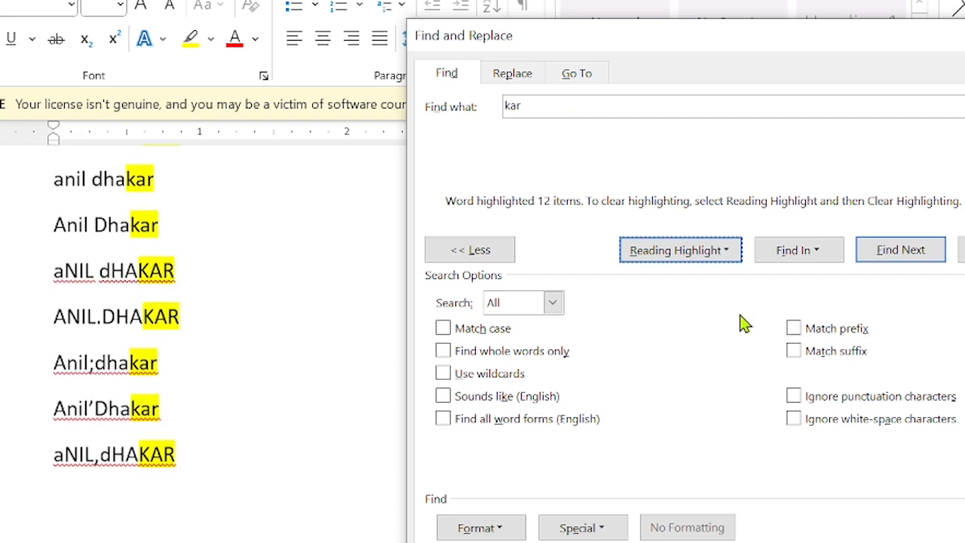
pyautogui.scroll(-2, 205, 375)
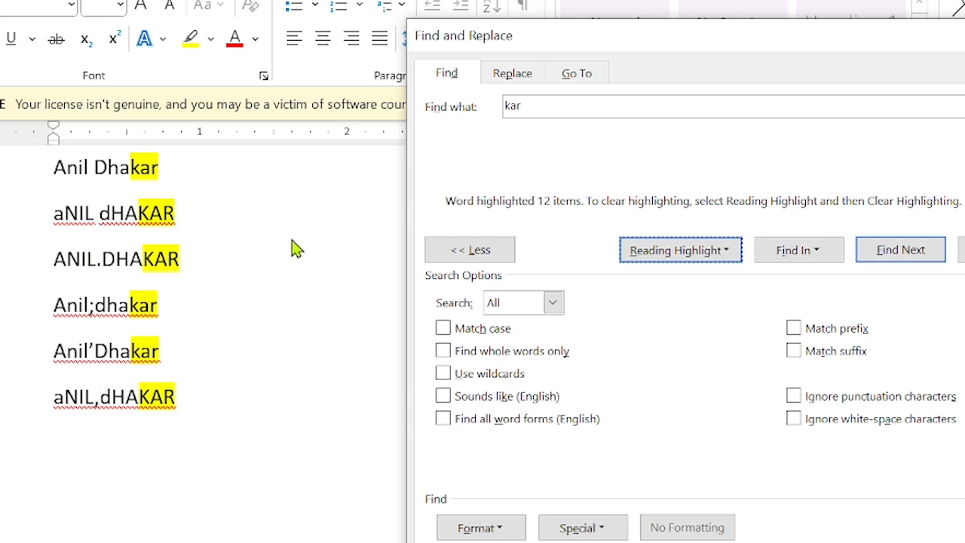
pyautogui.click(592, 99)
pyautogui.press('Return')
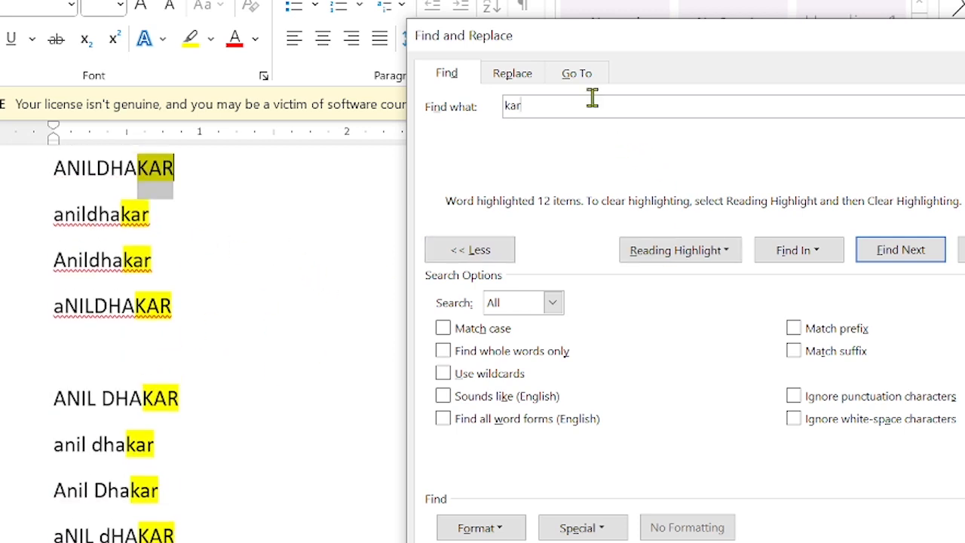
pyautogui.press('BackSpace')
pyautogui.press('BackSpace')
pyautogui.press('BackSpace')
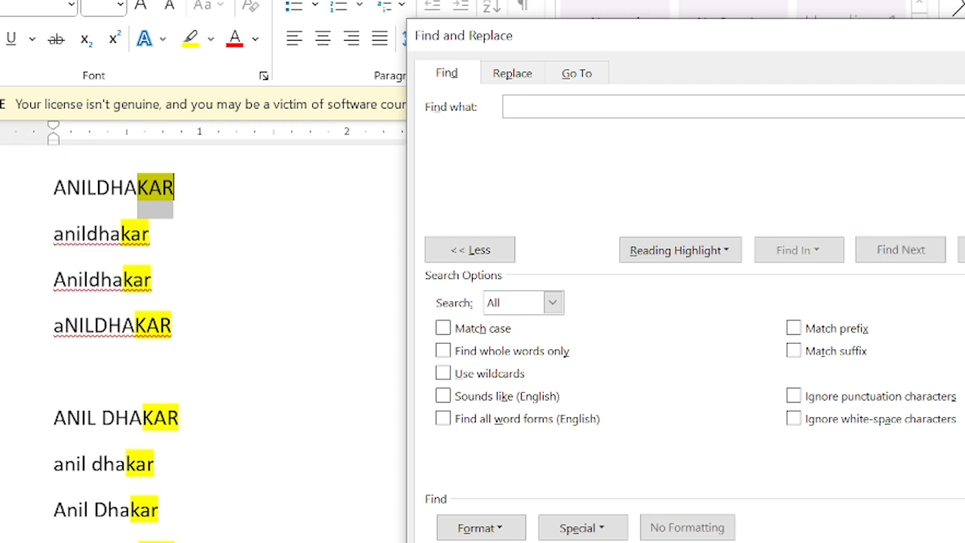
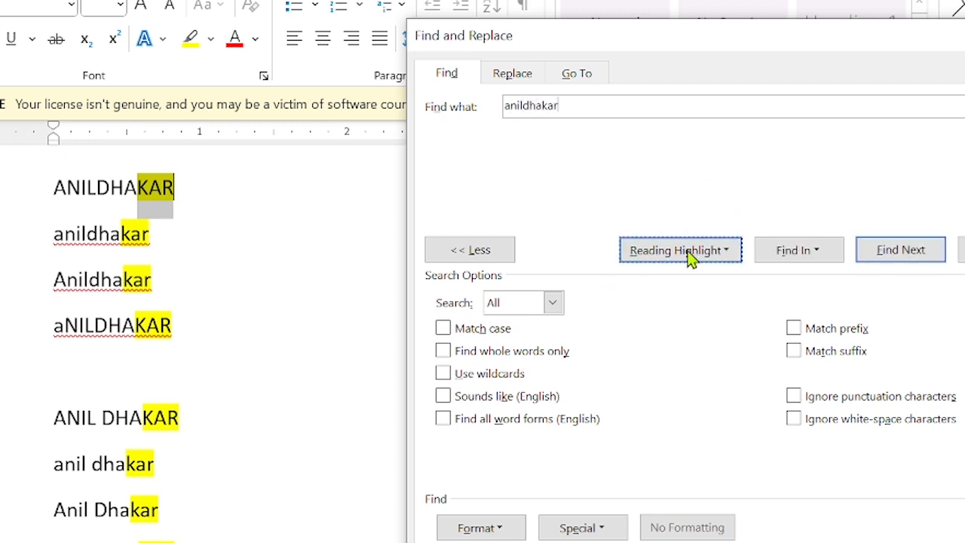
pyautogui.click(808, 255)
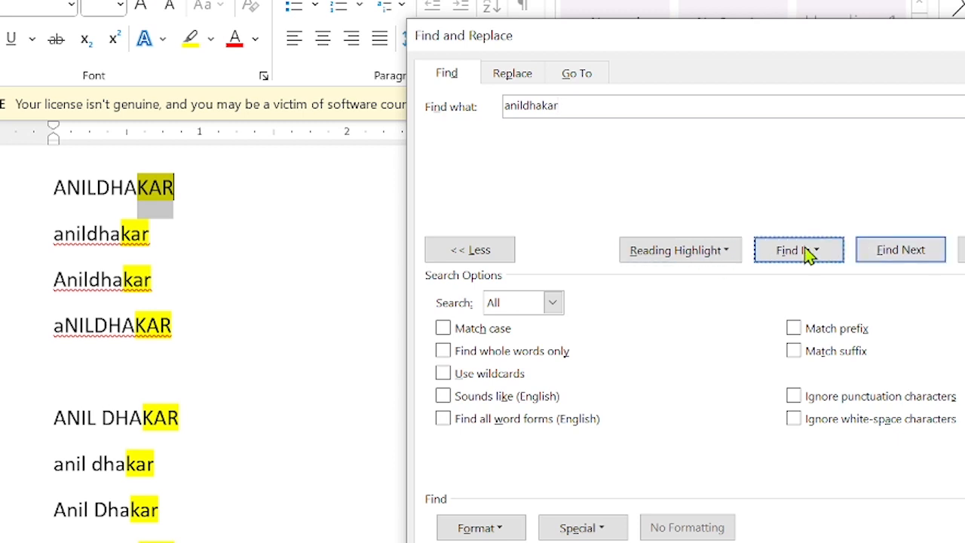
pyautogui.click(722, 253)
pyautogui.click(698, 305)
pyautogui.click(677, 255)
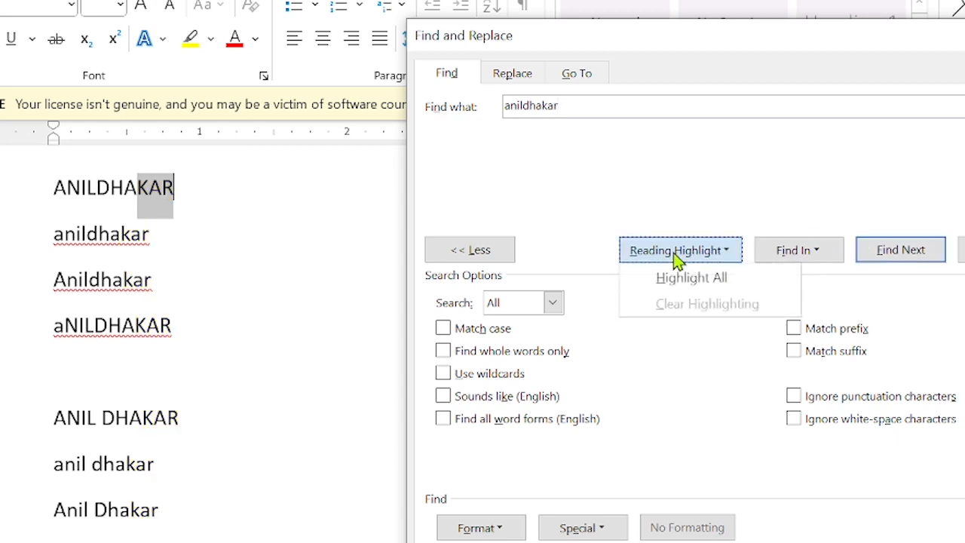
pyautogui.click(674, 277)
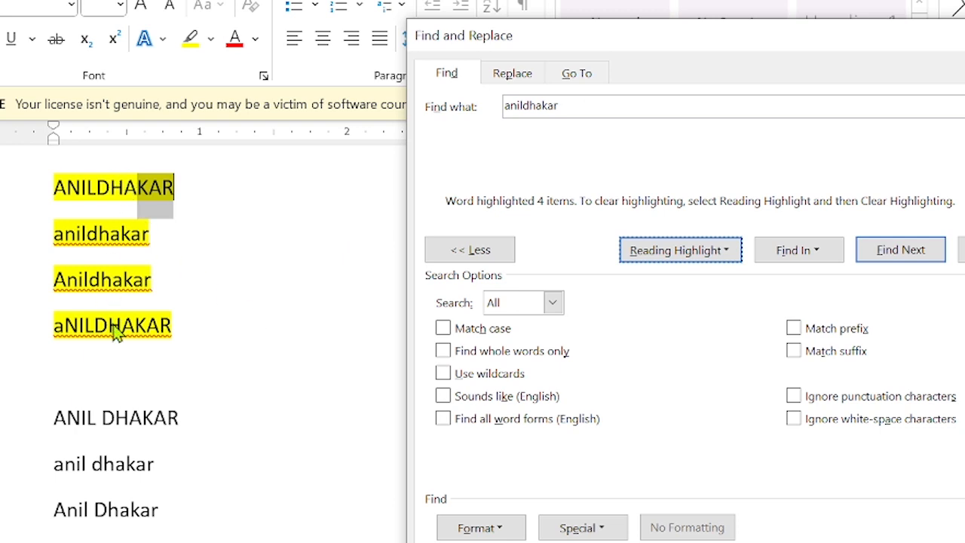
pyautogui.scroll(-3, 114, 333)
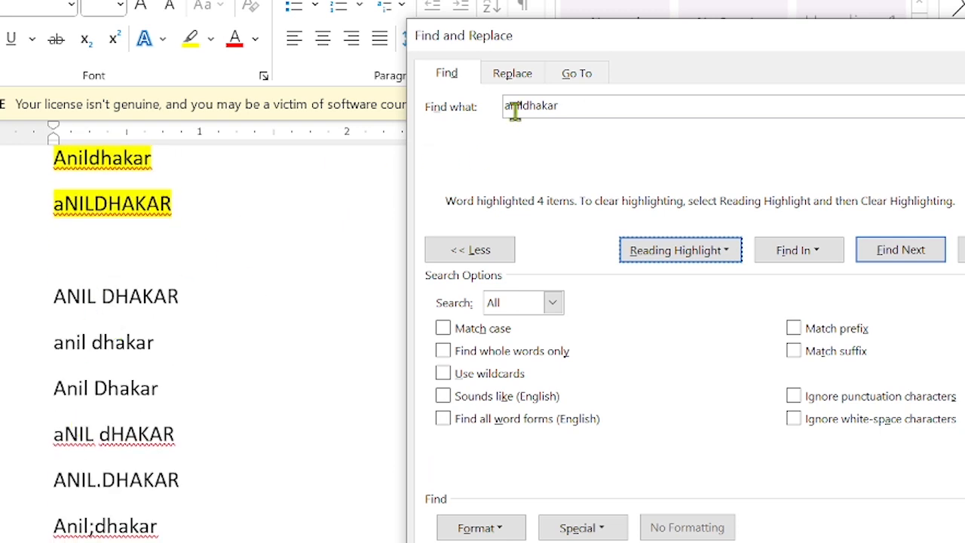
pyautogui.scroll(3, 135, 241)
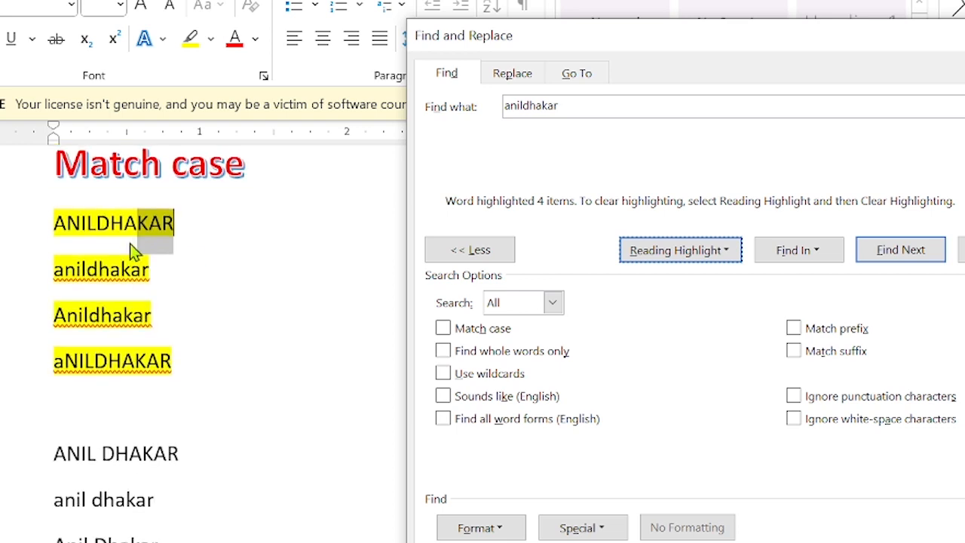
pyautogui.scroll(-3, 117, 362)
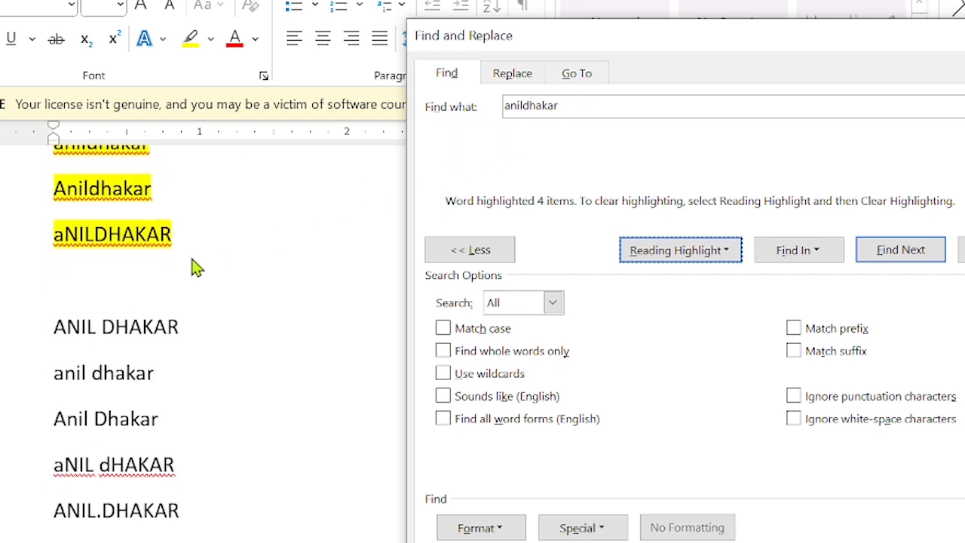
pyautogui.scroll(-6, 128, 284)
pyautogui.scroll(1, 127, 285)
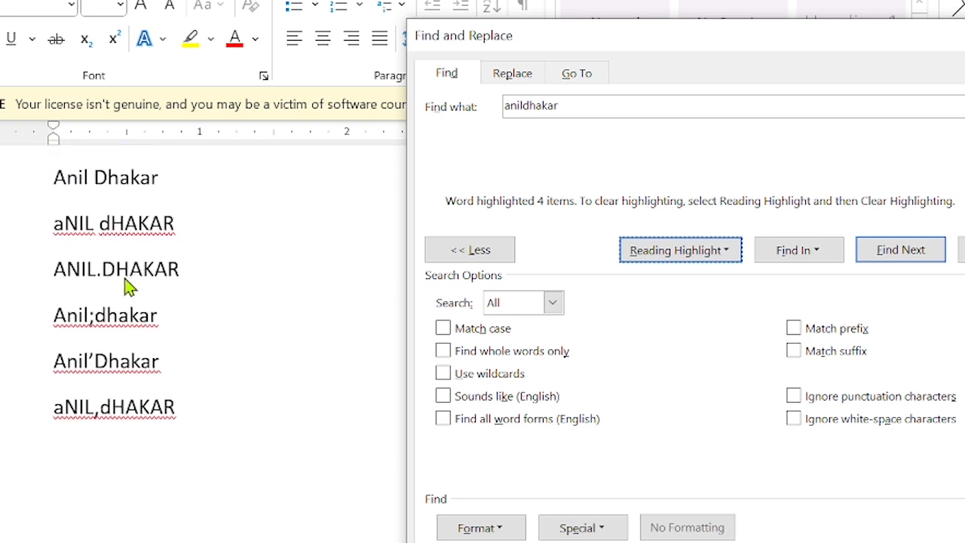
pyautogui.scroll(3, 100, 187)
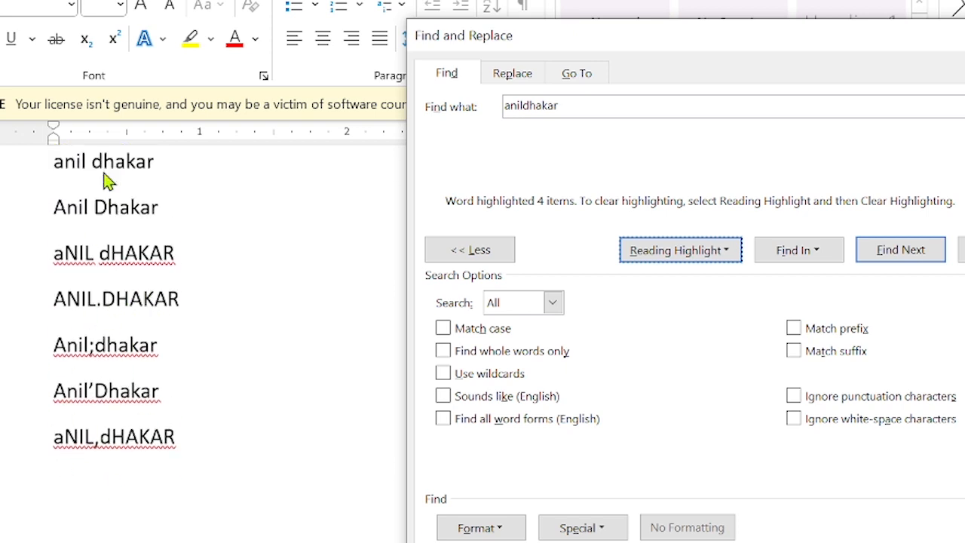
pyautogui.scroll(2, 231, 228)
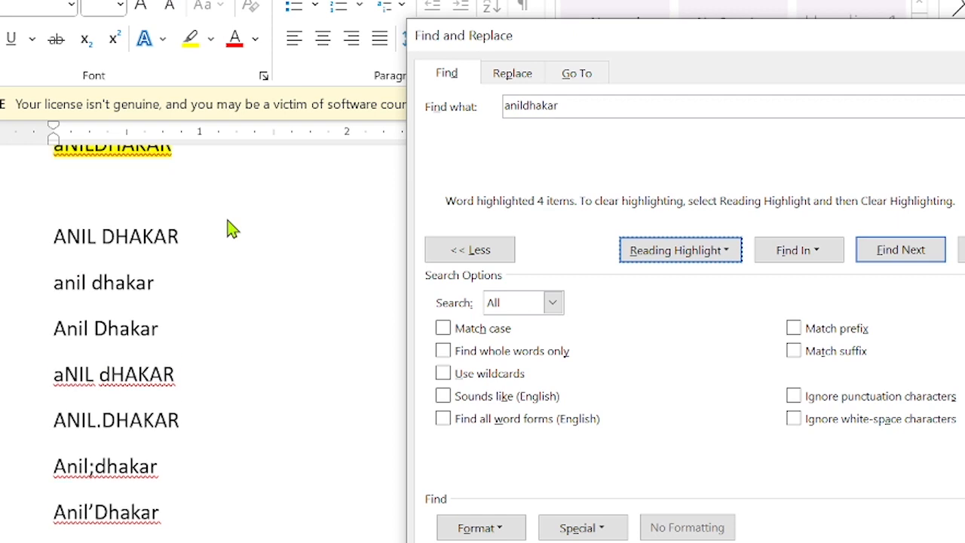
pyautogui.scroll(1, 235, 204)
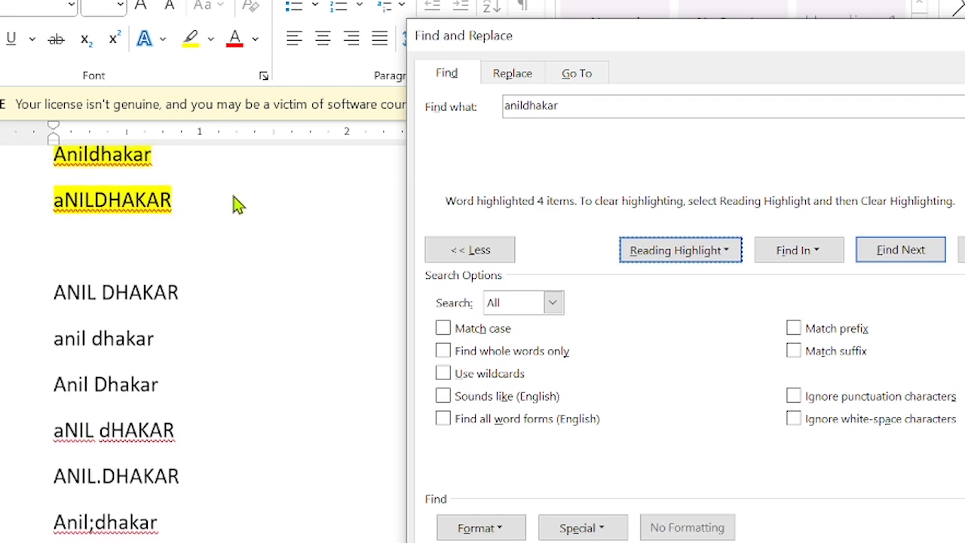
pyautogui.scroll(-6, 24, 486)
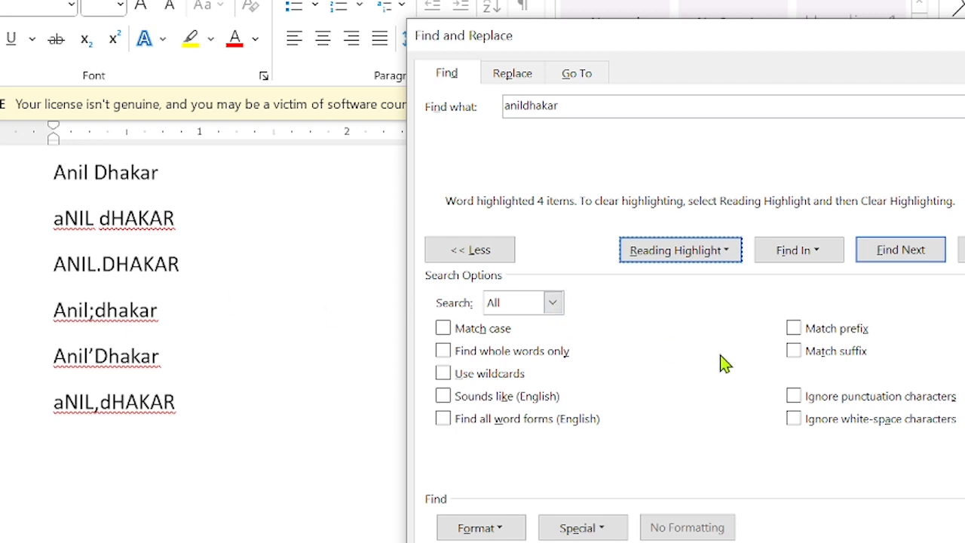
pyautogui.click(793, 400)
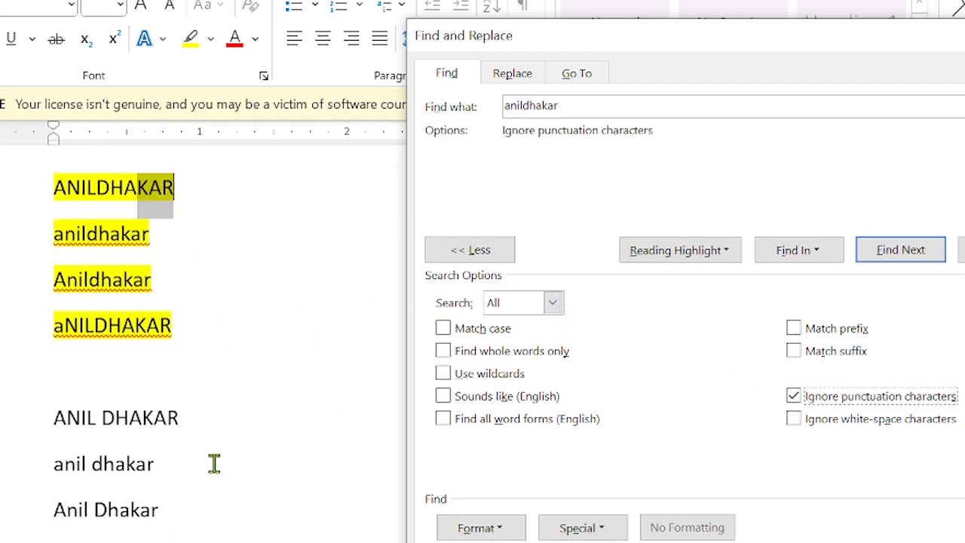
pyautogui.click(653, 252)
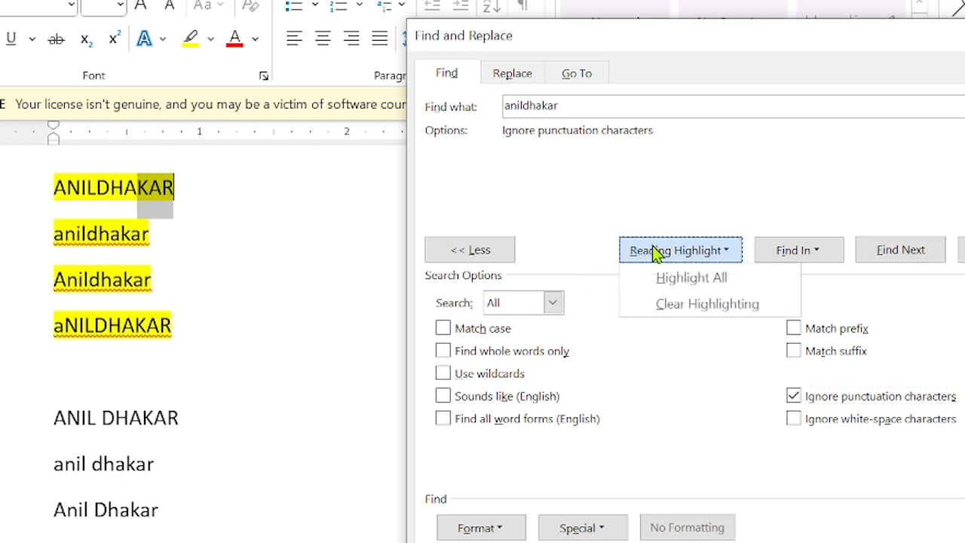
pyautogui.click(670, 305)
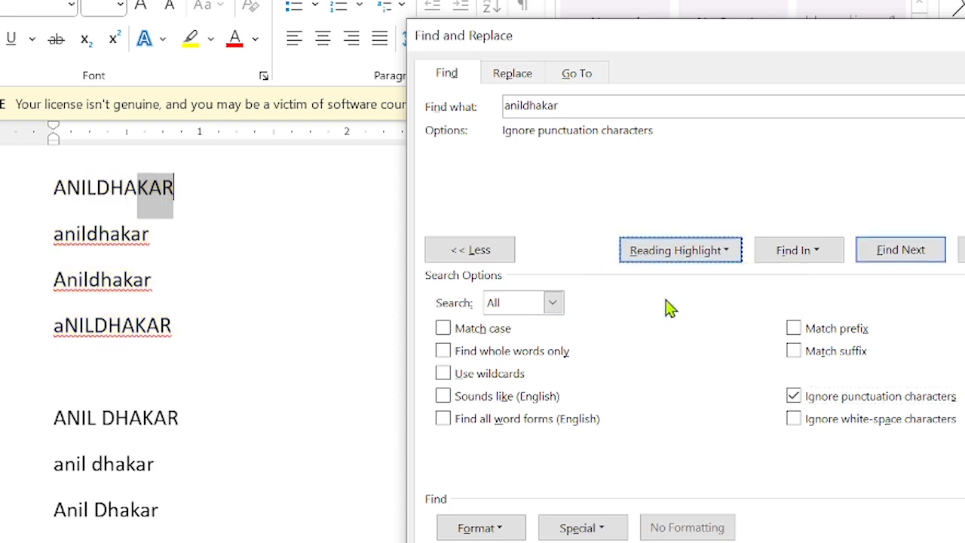
pyautogui.click(640, 251)
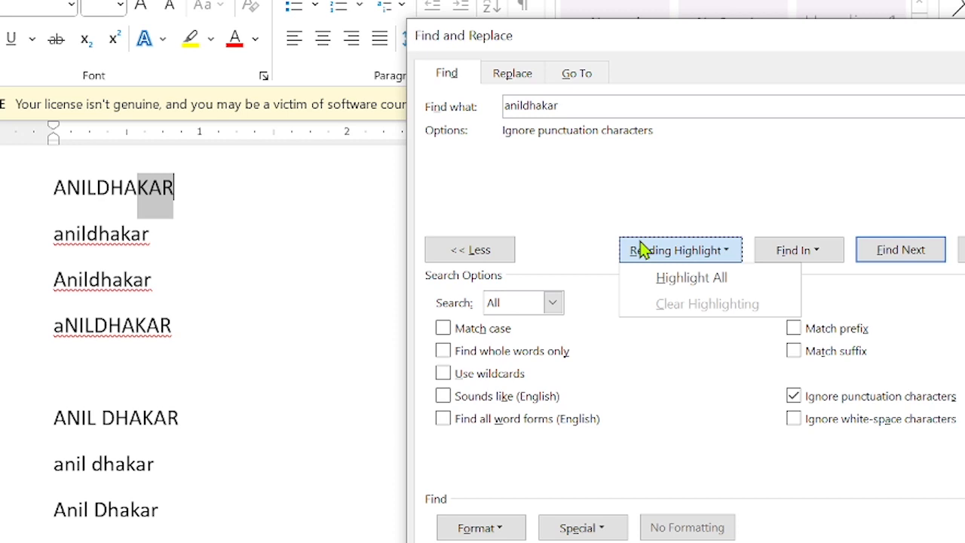
pyautogui.click(672, 288)
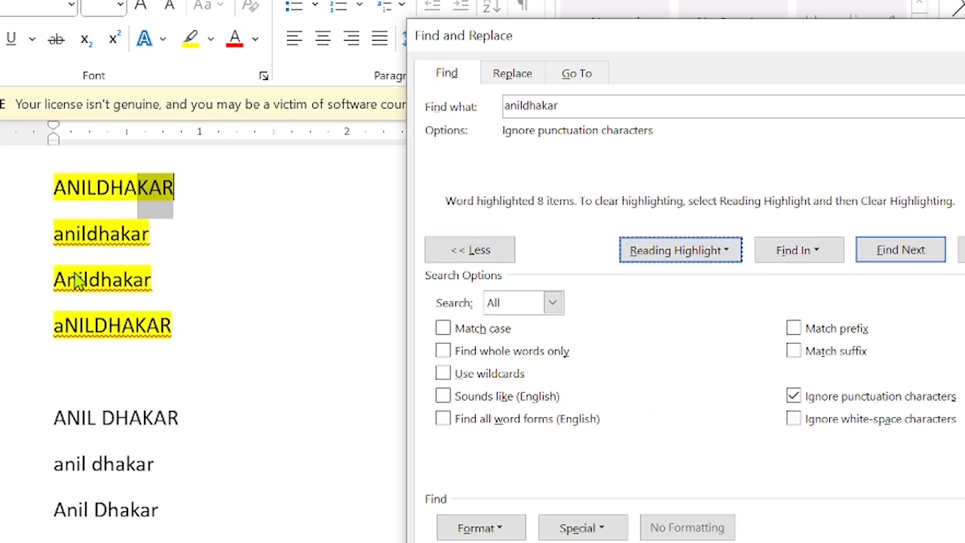
# Clear the yellow highlighting from the matched name variants.
pyautogui.scroll(-3, 75, 278)
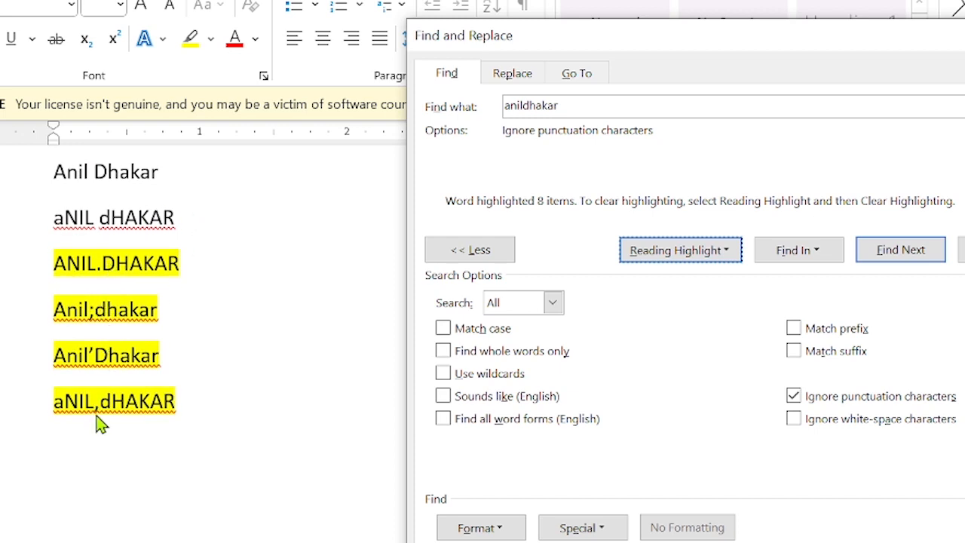
pyautogui.scroll(1, 98, 424)
pyautogui.scroll(3, 96, 419)
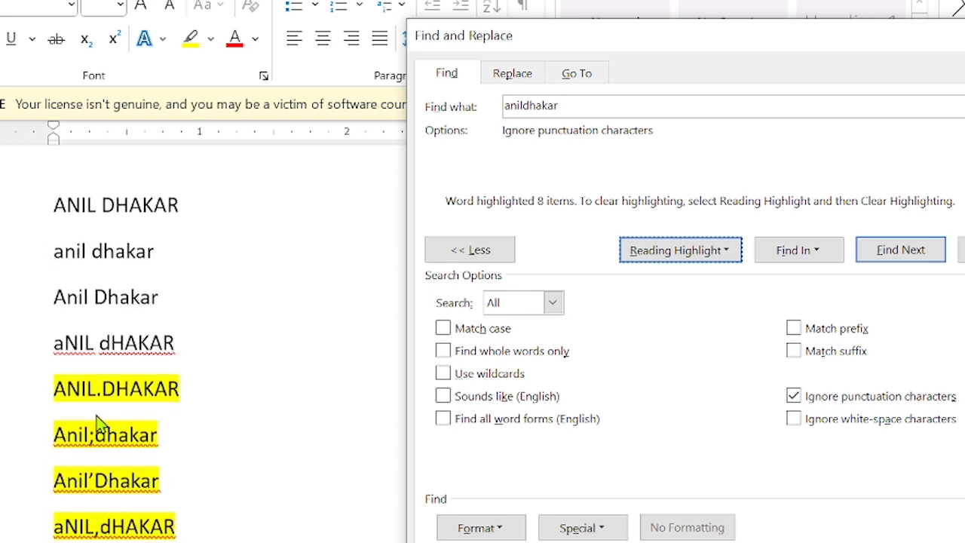
pyautogui.scroll(2, 98, 424)
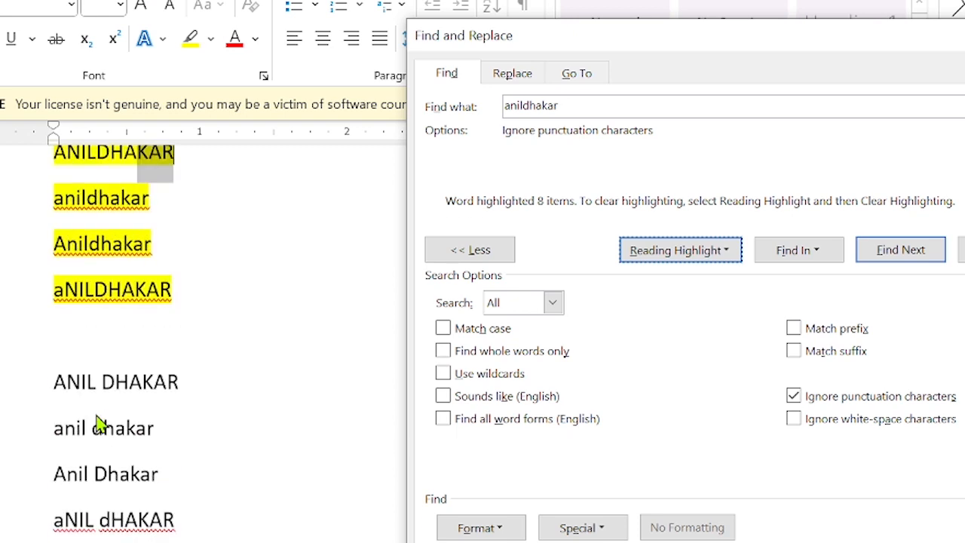
pyautogui.scroll(-5, 98, 424)
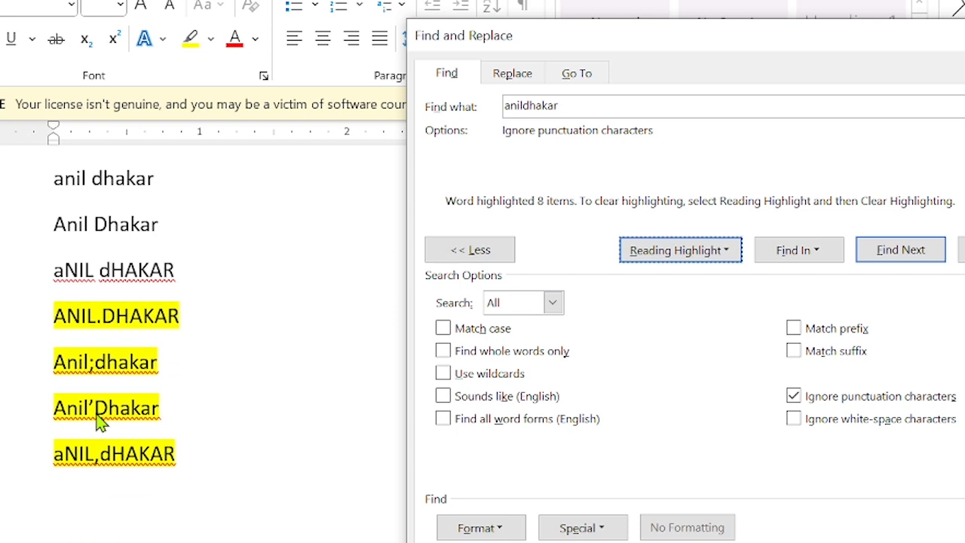
pyautogui.click(663, 260)
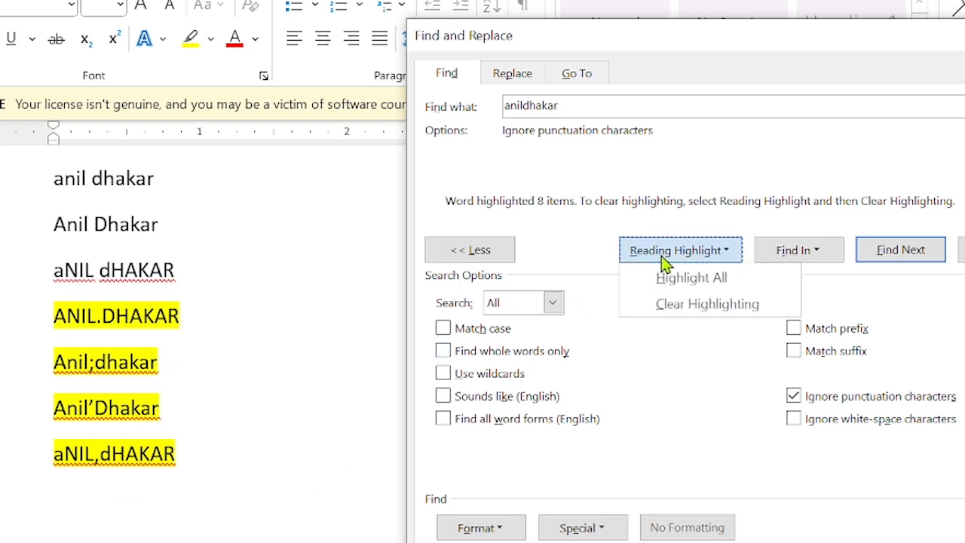
pyautogui.click(667, 305)
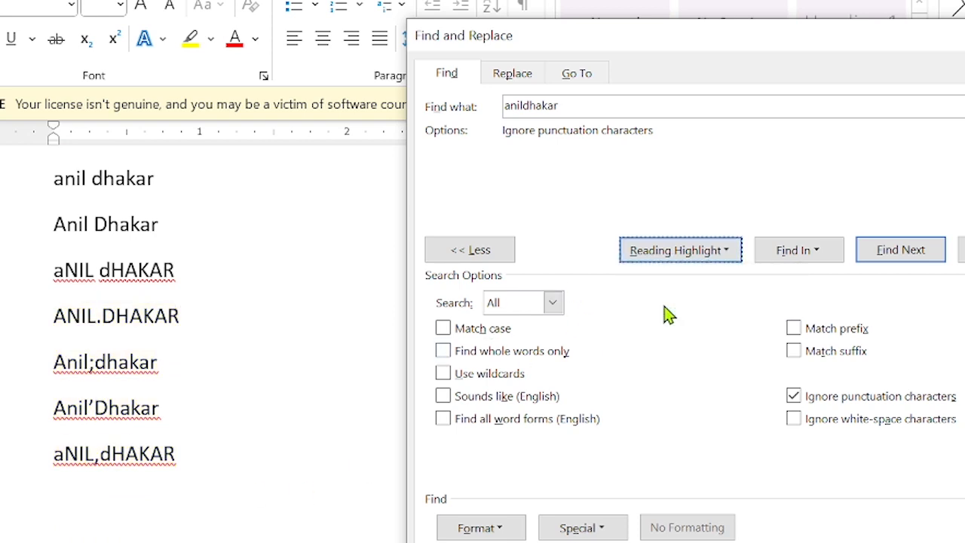
pyautogui.click(800, 398)
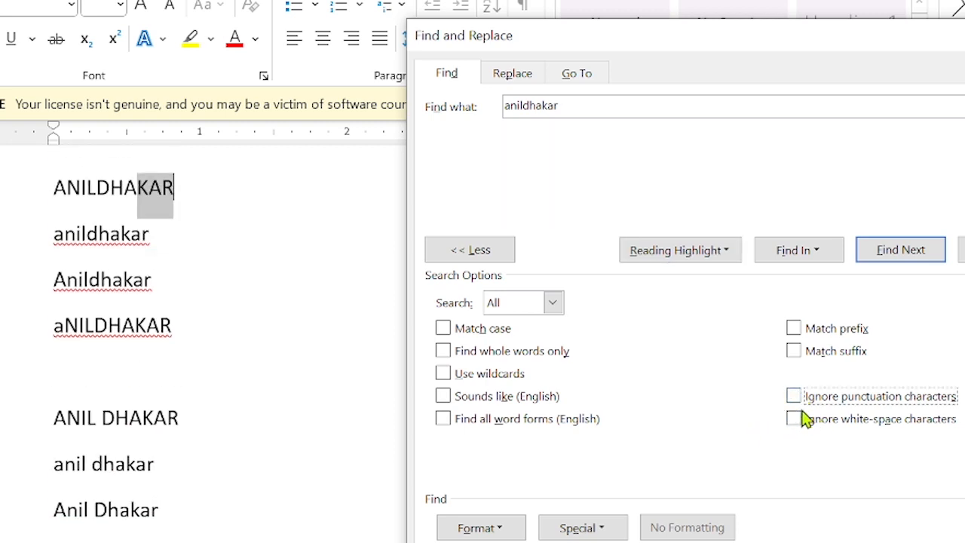
pyautogui.click(801, 424)
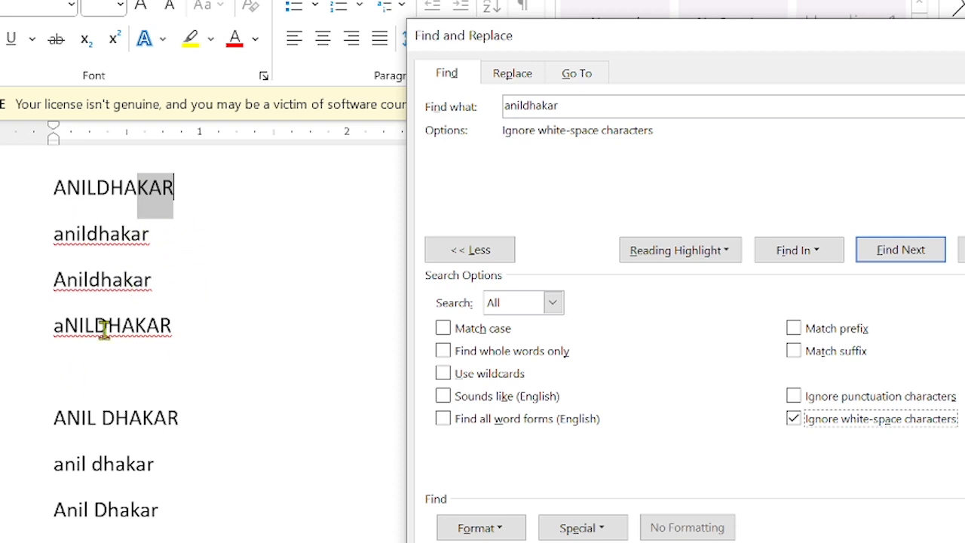
pyautogui.scroll(-3, 112, 506)
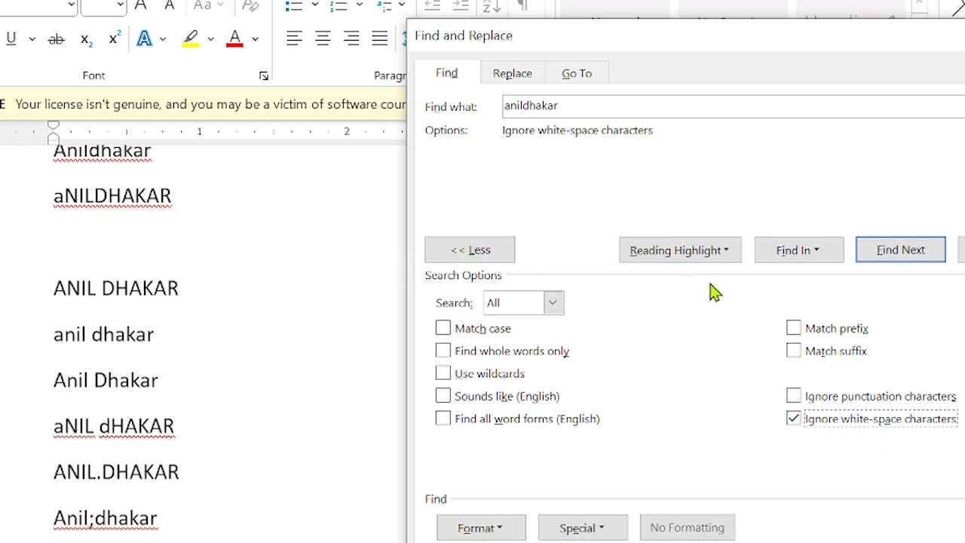
pyautogui.click(699, 253)
pyautogui.scroll(3, 68, 209)
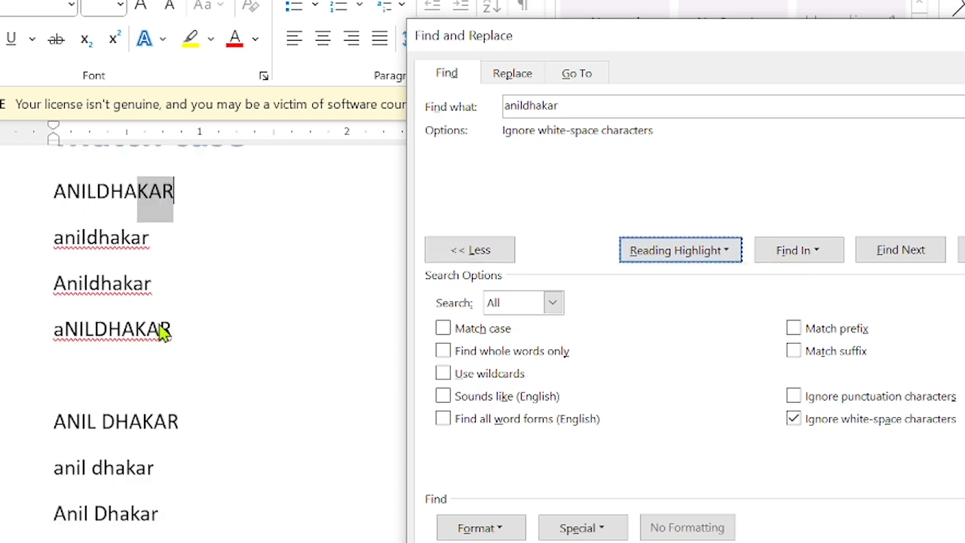
pyautogui.scroll(-3, 162, 334)
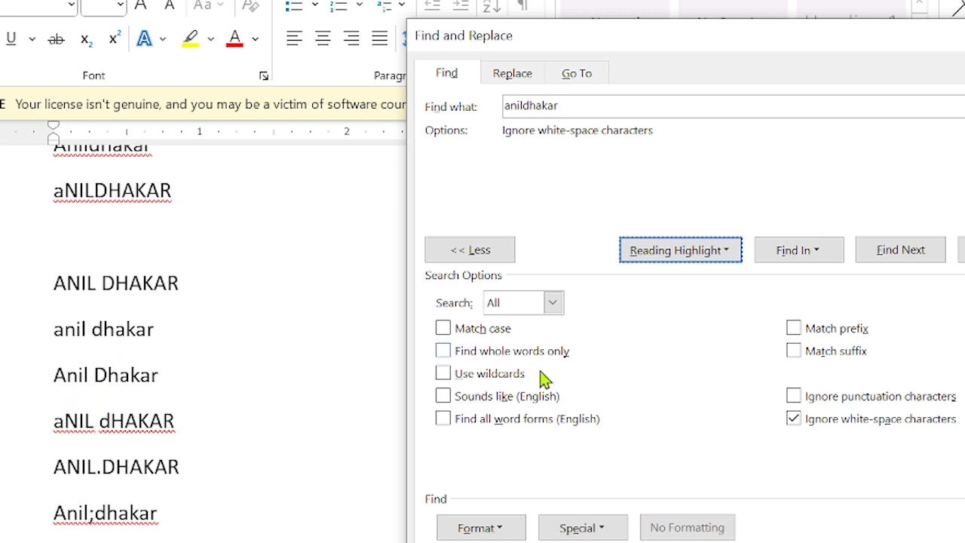
pyautogui.click(701, 256)
pyautogui.click(642, 277)
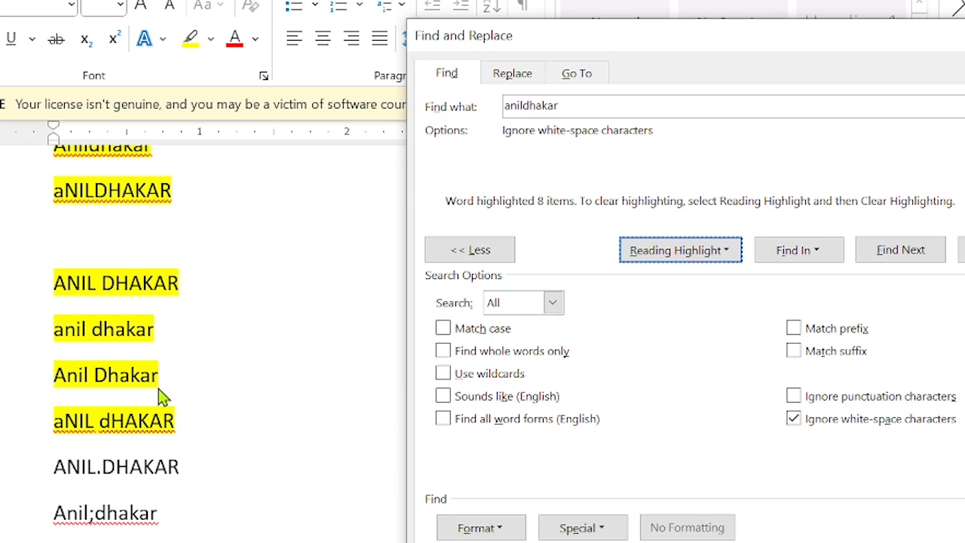
pyautogui.scroll(1, 139, 302)
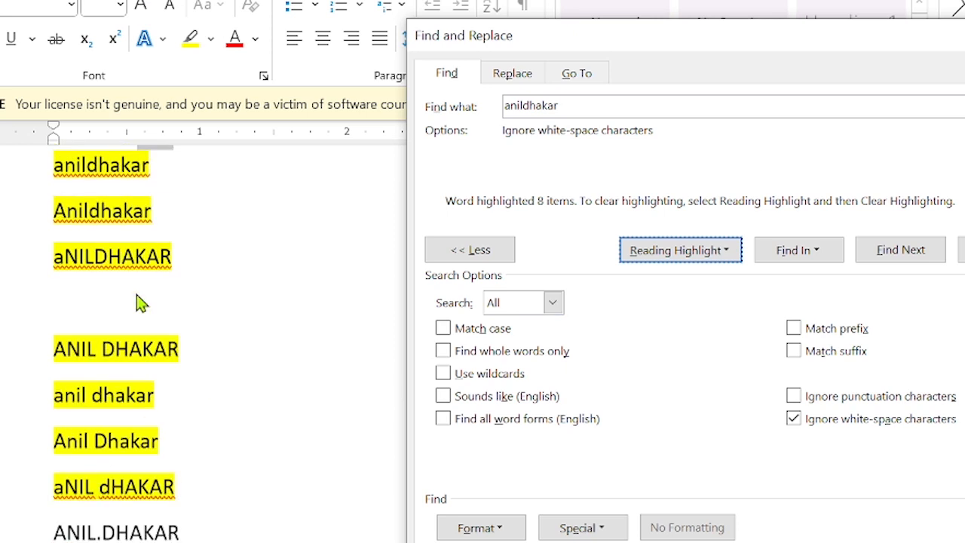
pyautogui.scroll(1, 139, 302)
pyautogui.scroll(-3, 158, 309)
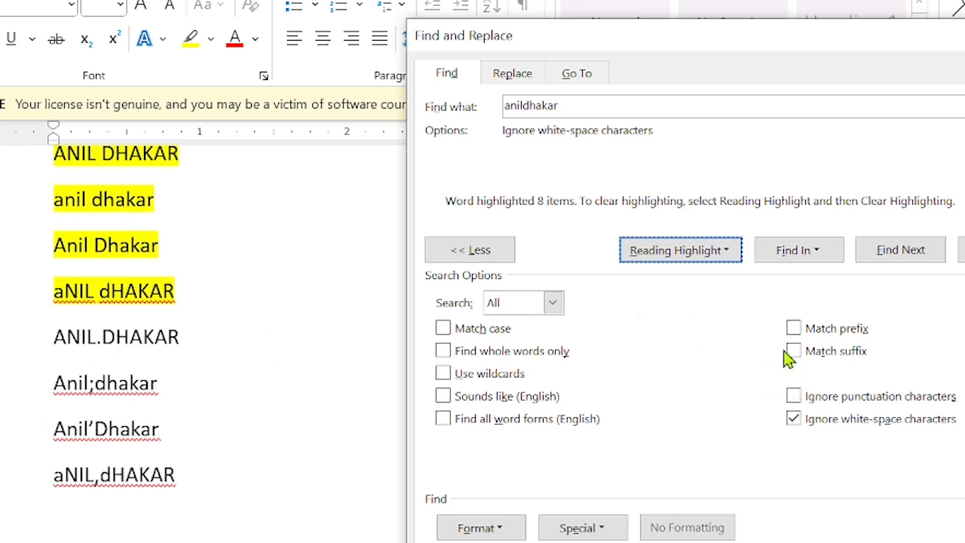
pyautogui.click(794, 397)
pyautogui.click(655, 253)
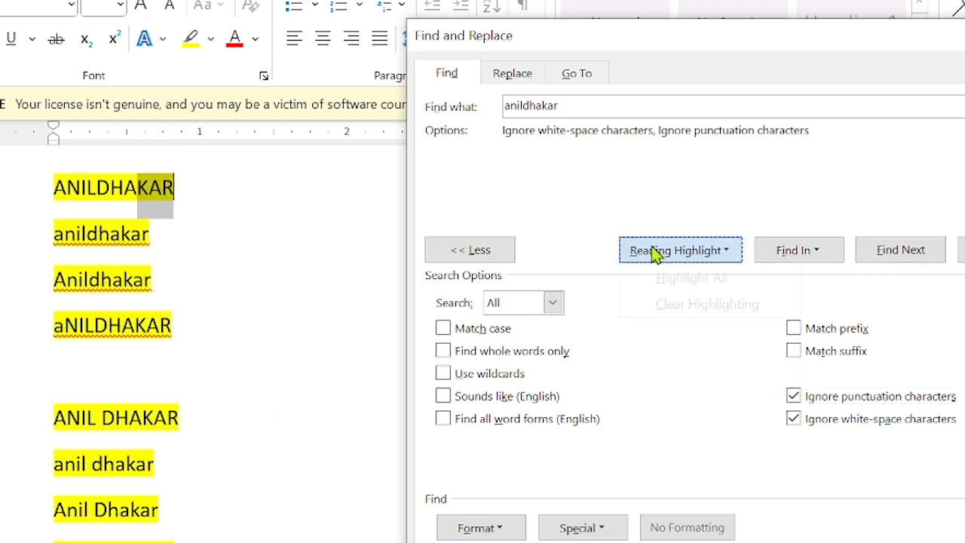
pyautogui.click(658, 278)
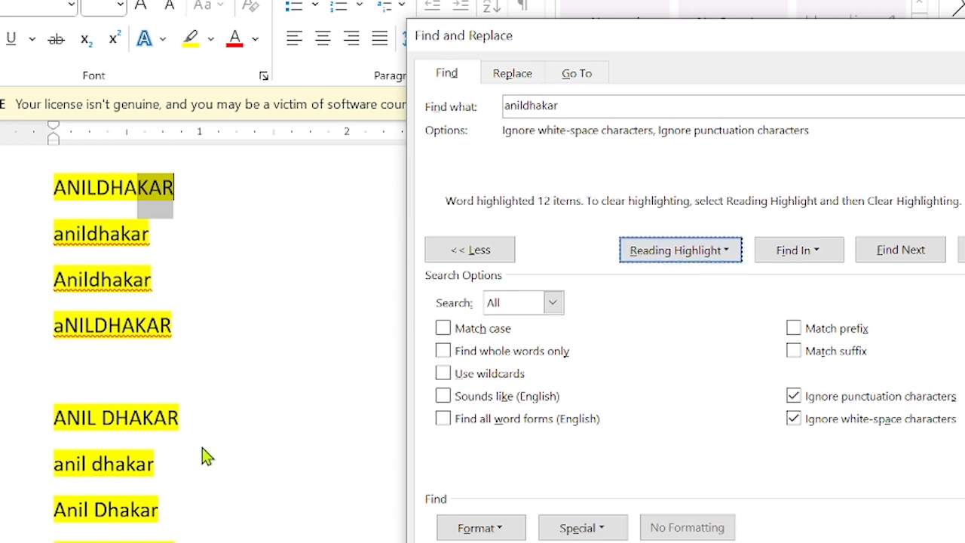
pyautogui.scroll(-5, 202, 454)
pyautogui.scroll(5, 202, 455)
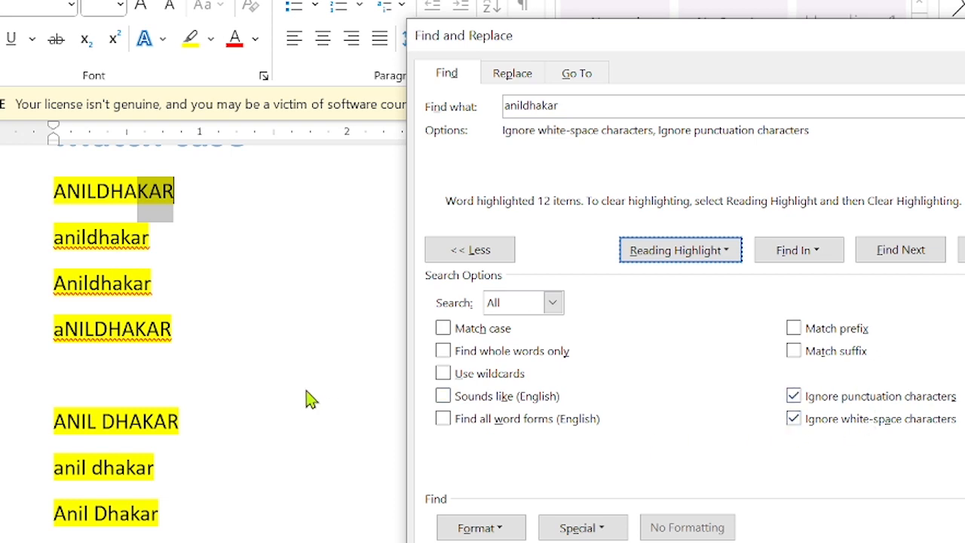
pyautogui.scroll(-1, 301, 400)
pyautogui.scroll(-2, 302, 400)
pyautogui.scroll(1, 302, 400)
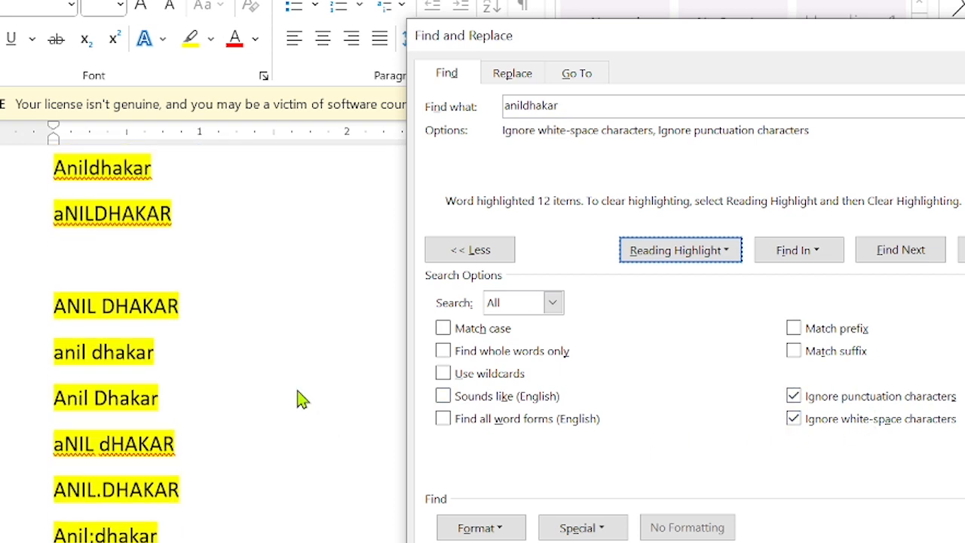
pyautogui.scroll(3, 301, 400)
pyautogui.click(668, 251)
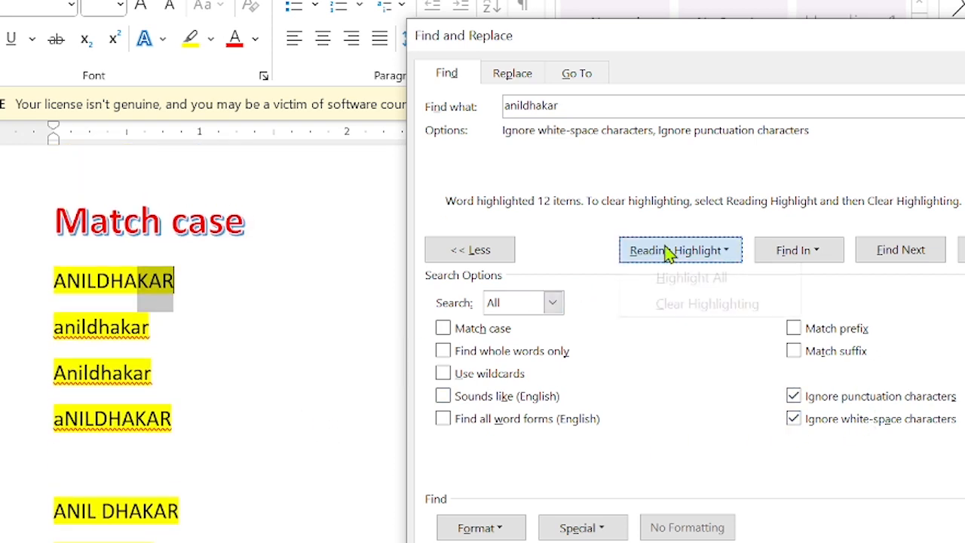
pyautogui.click(676, 304)
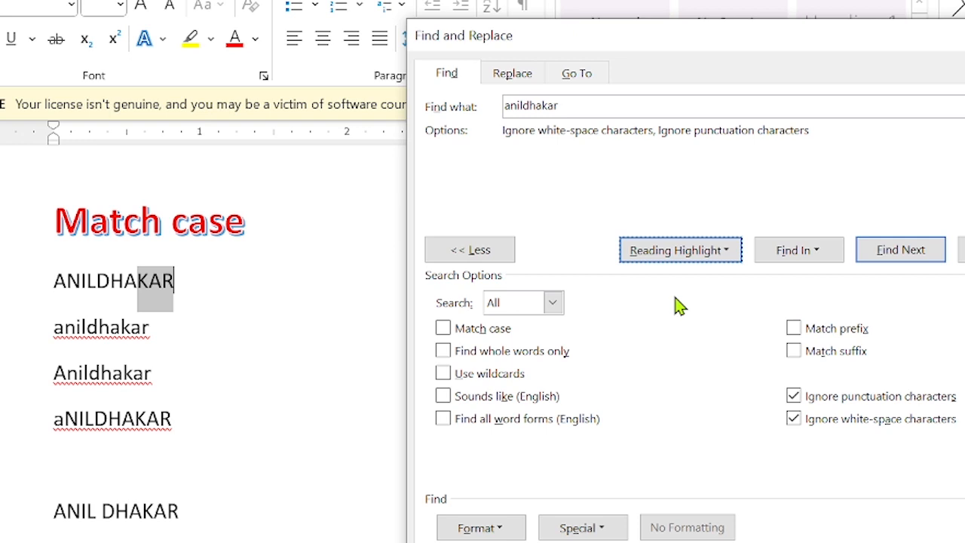
pyautogui.click(571, 106)
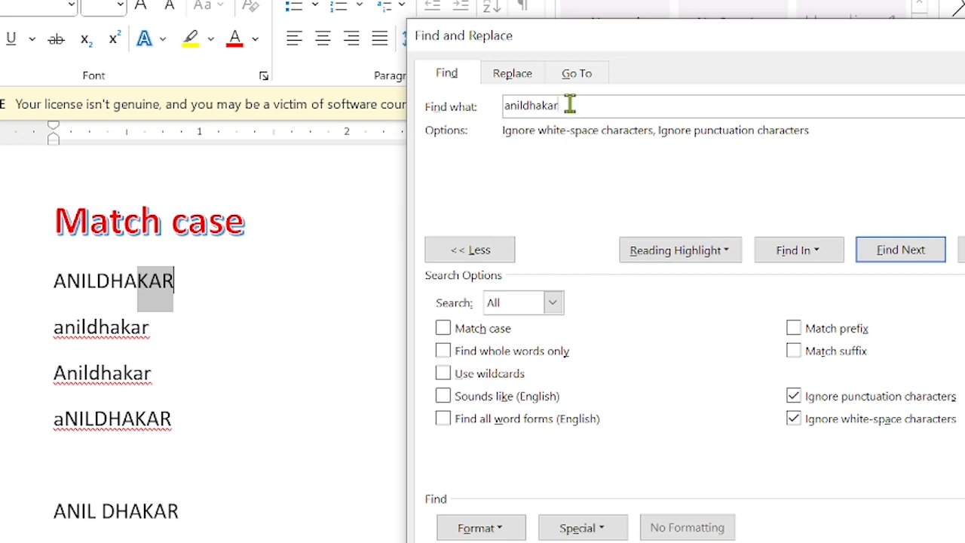
pyautogui.click(520, 75)
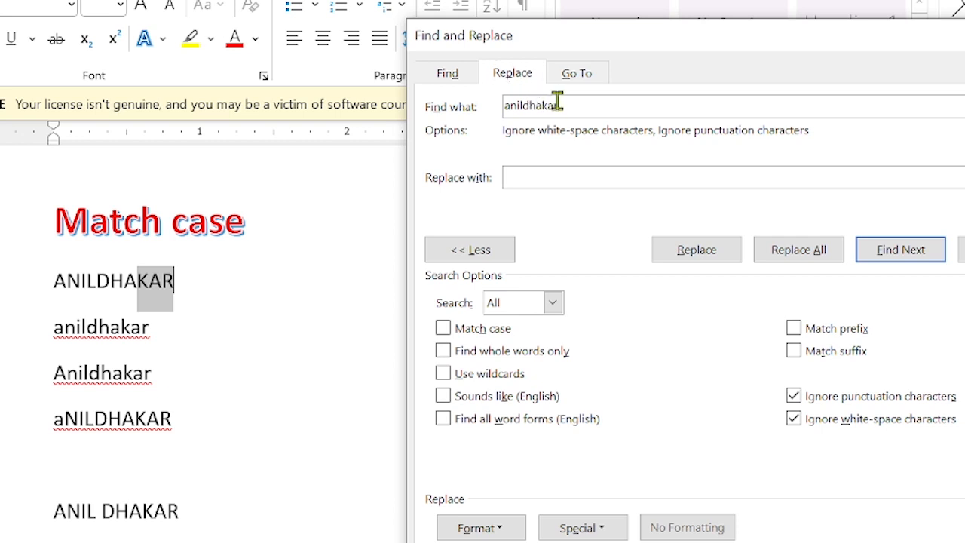
pyautogui.press('BackSpace')
pyautogui.press('BackSpace')
pyautogui.press('BackSpace')
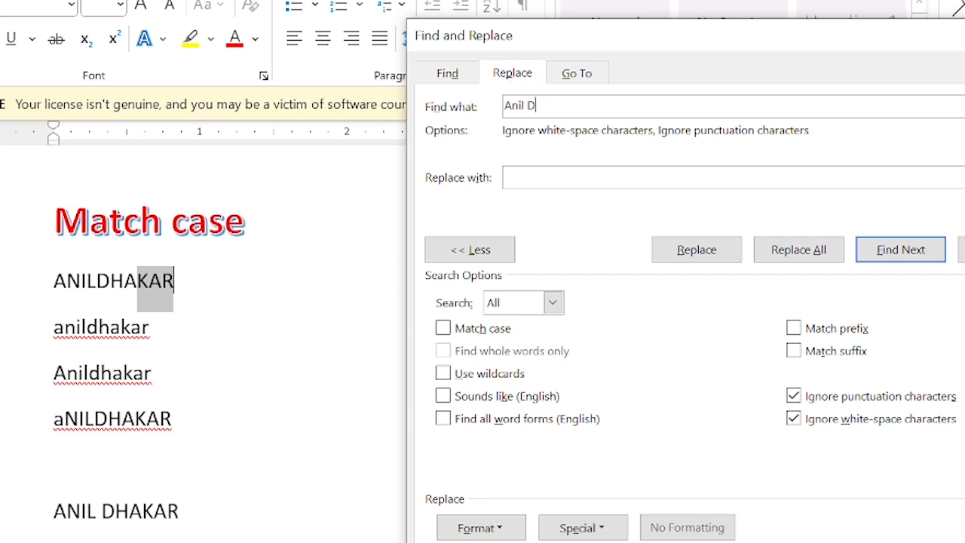
pyautogui.write('ar')
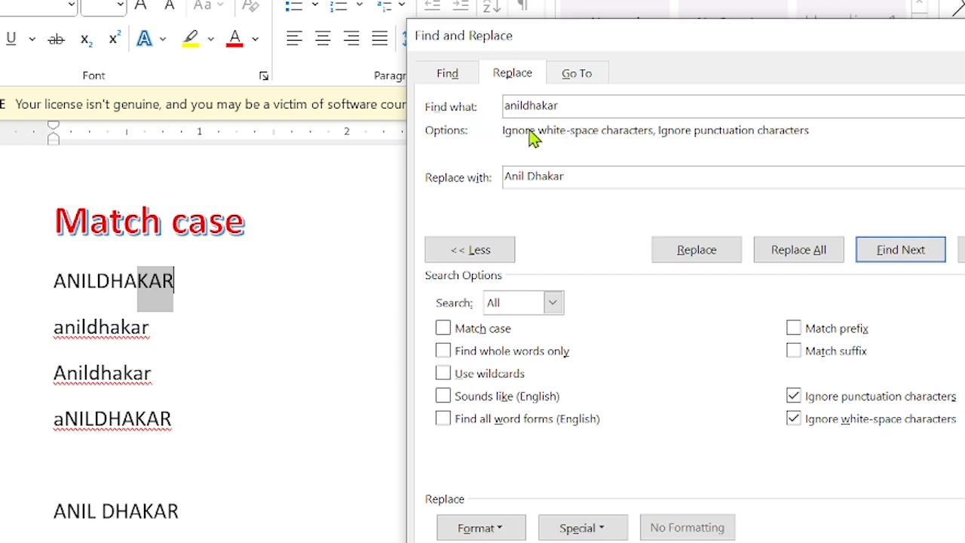
# Return to the Find tab of the Find and Replace dialog.
pyautogui.scroll(-5, 156, 445)
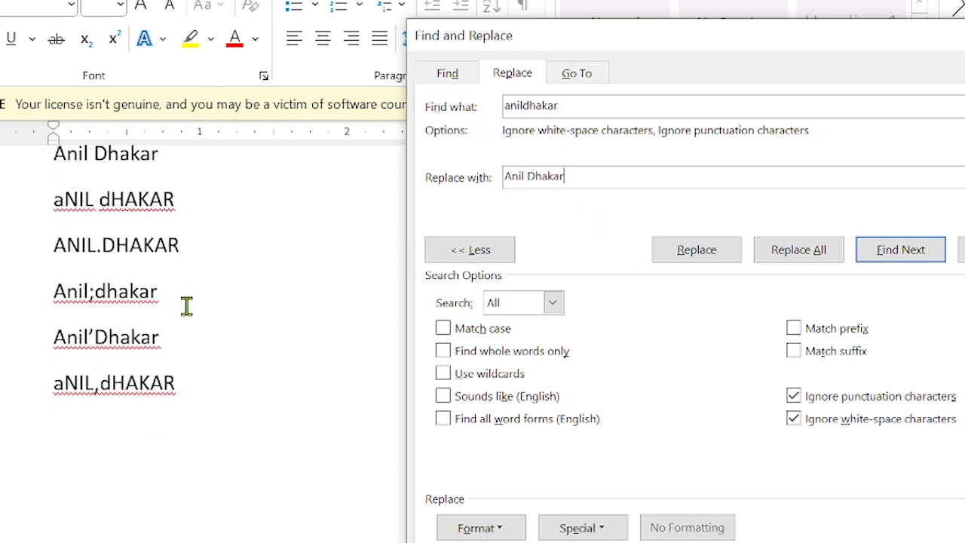
pyautogui.scroll(6, 206, 272)
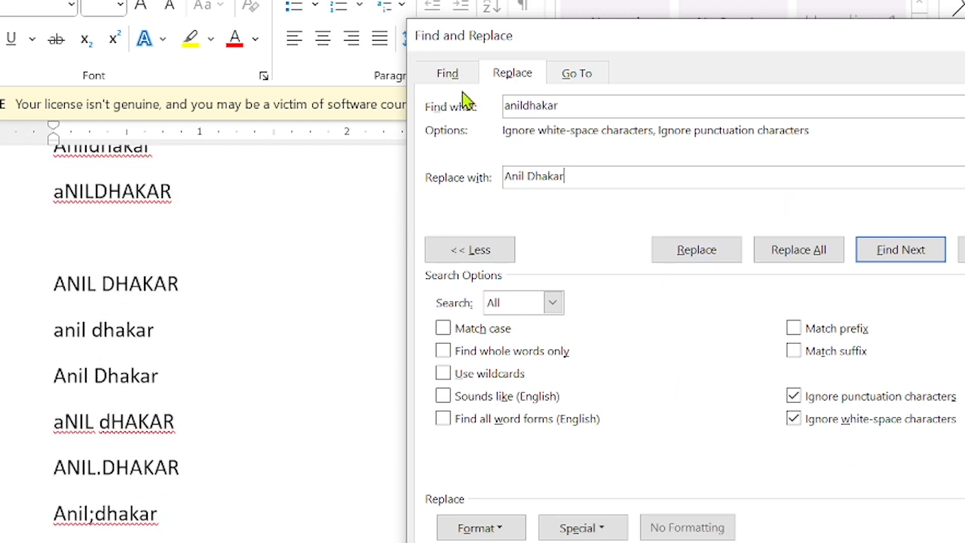
pyautogui.click(447, 73)
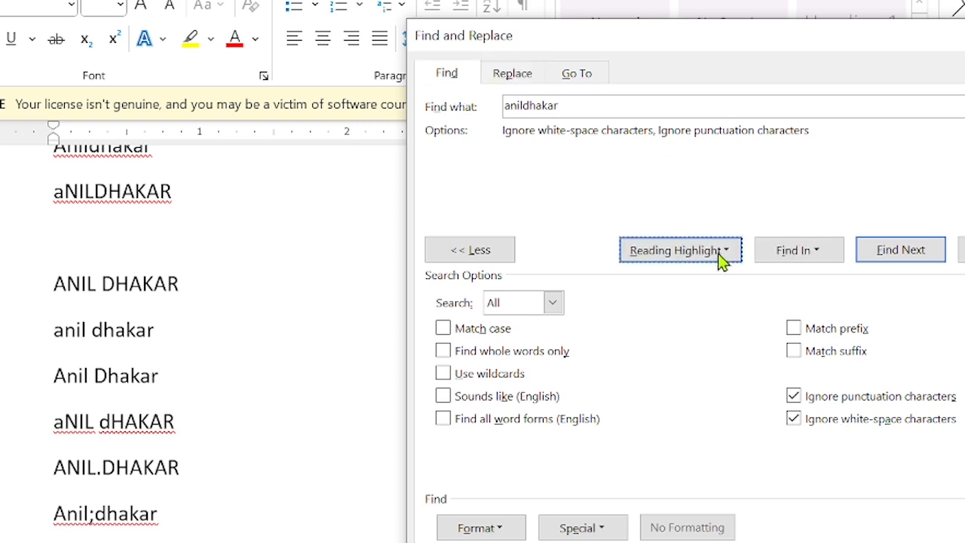
pyautogui.click(663, 255)
pyautogui.click(715, 279)
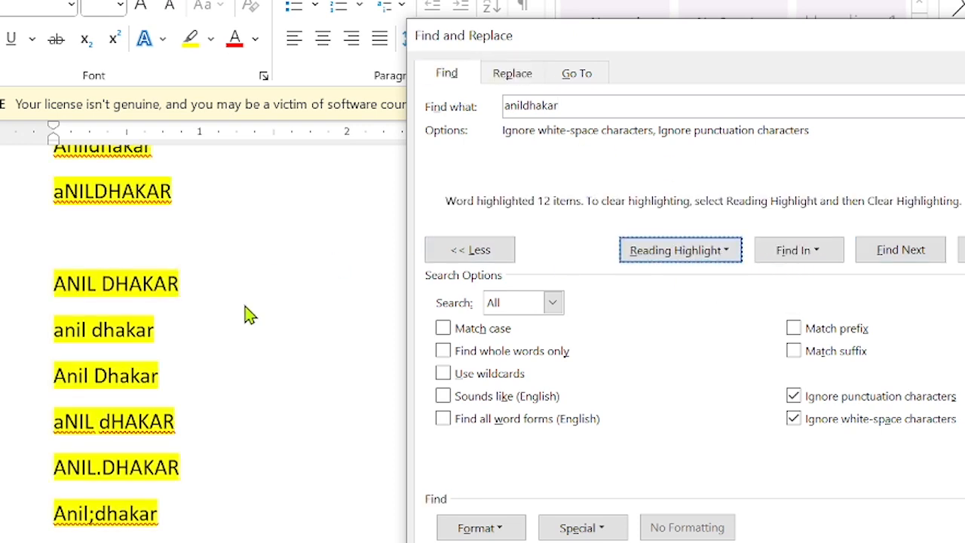
pyautogui.scroll(1, 242, 315)
pyautogui.scroll(-2, 243, 314)
pyautogui.scroll(-2, 245, 314)
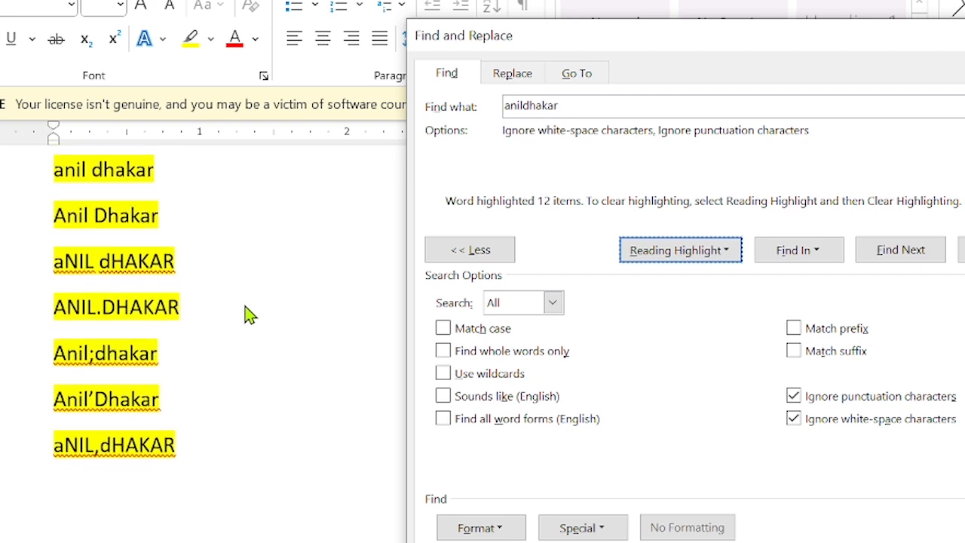
pyautogui.click(794, 395)
pyautogui.click(793, 424)
pyautogui.click(793, 419)
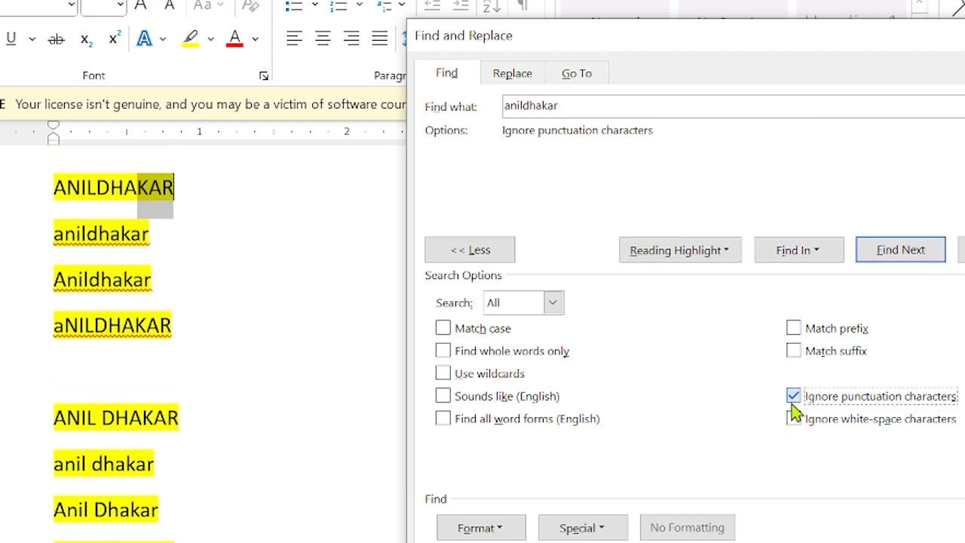
pyautogui.click(793, 396)
pyautogui.click(709, 256)
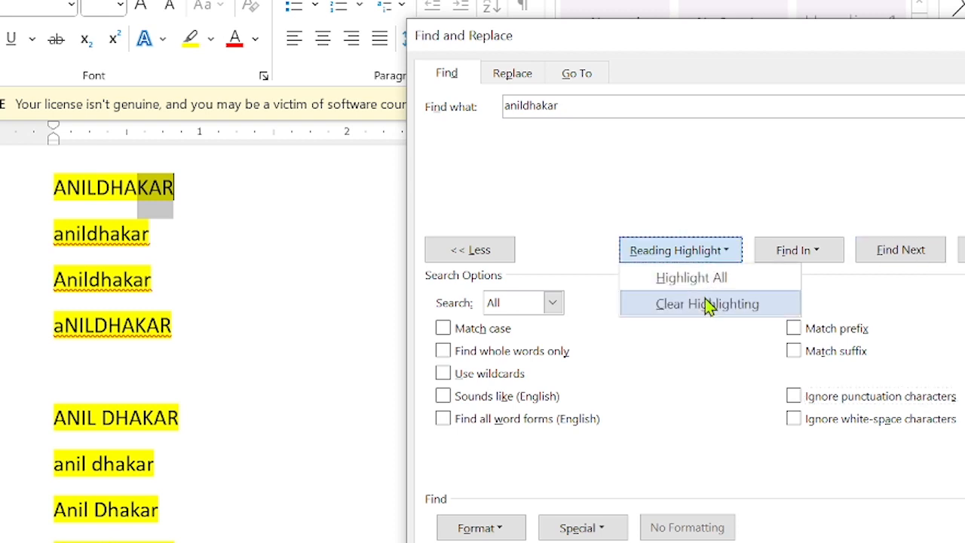
pyautogui.click(707, 304)
pyautogui.click(692, 258)
pyautogui.click(686, 276)
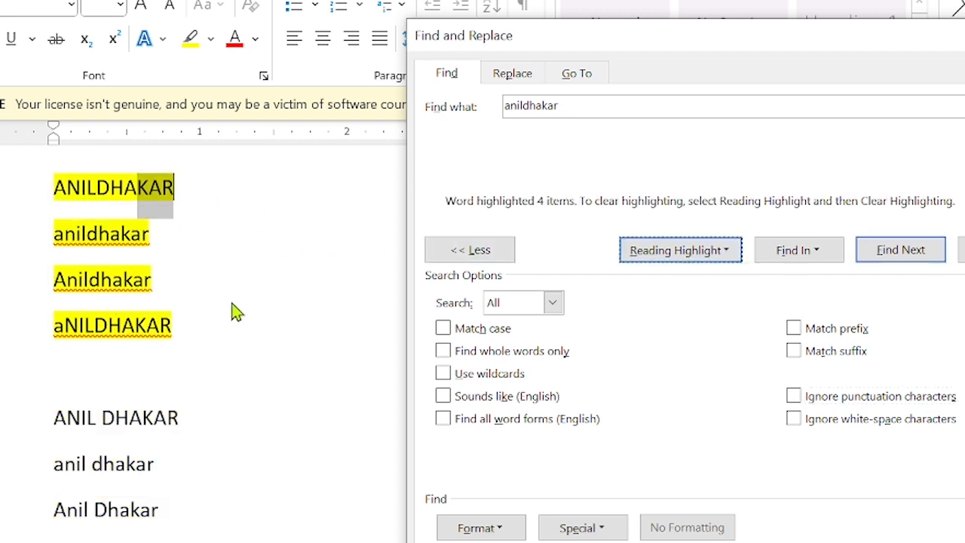
# Ignore only punctuation and highlight the 8 resulting matches, including punctuated variants.
pyautogui.click(792, 398)
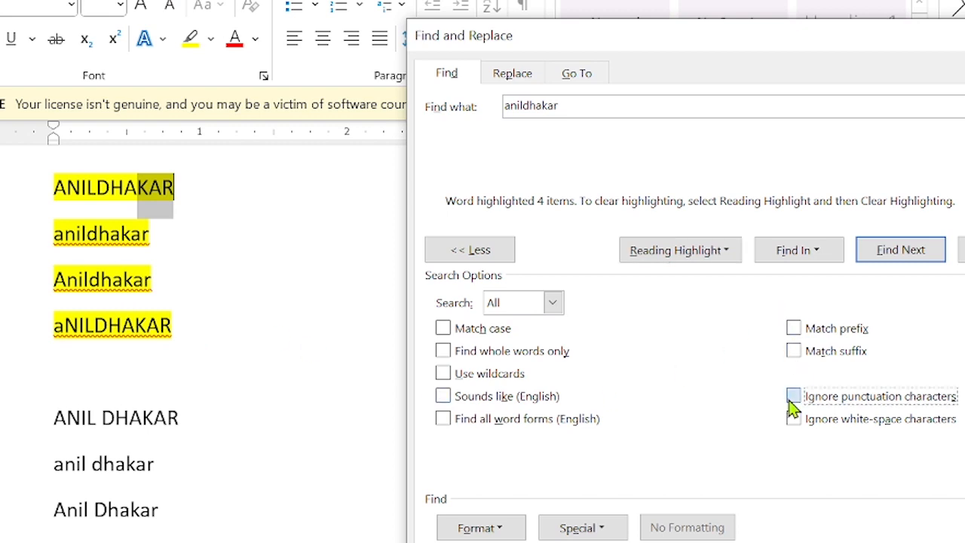
pyautogui.click(793, 418)
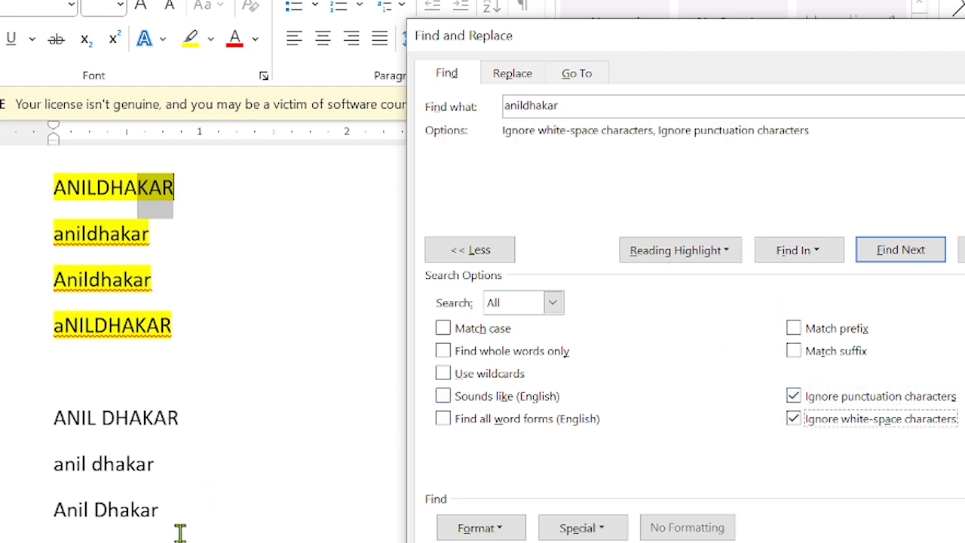
pyautogui.click(793, 419)
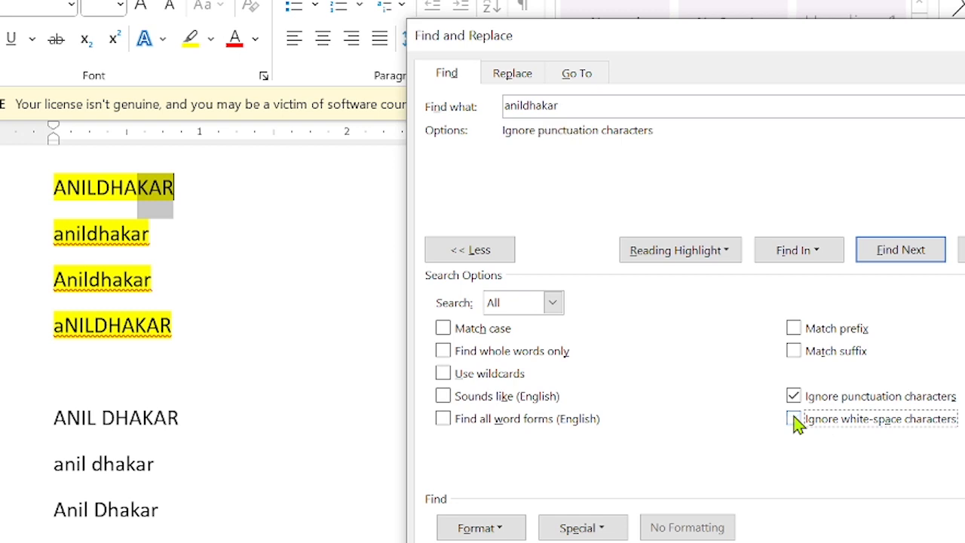
pyautogui.click(686, 251)
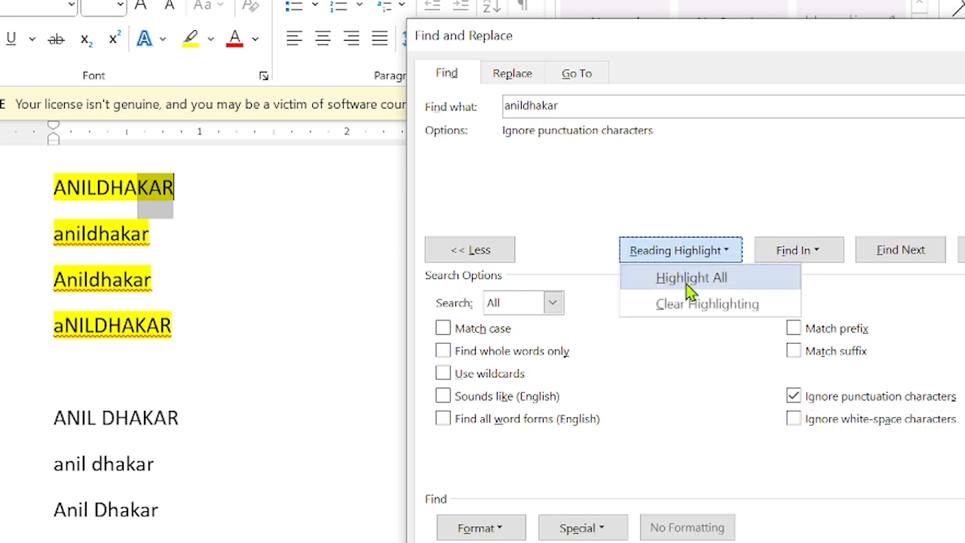
pyautogui.click(690, 278)
pyautogui.scroll(-3, 271, 472)
pyautogui.scroll(-2, 273, 472)
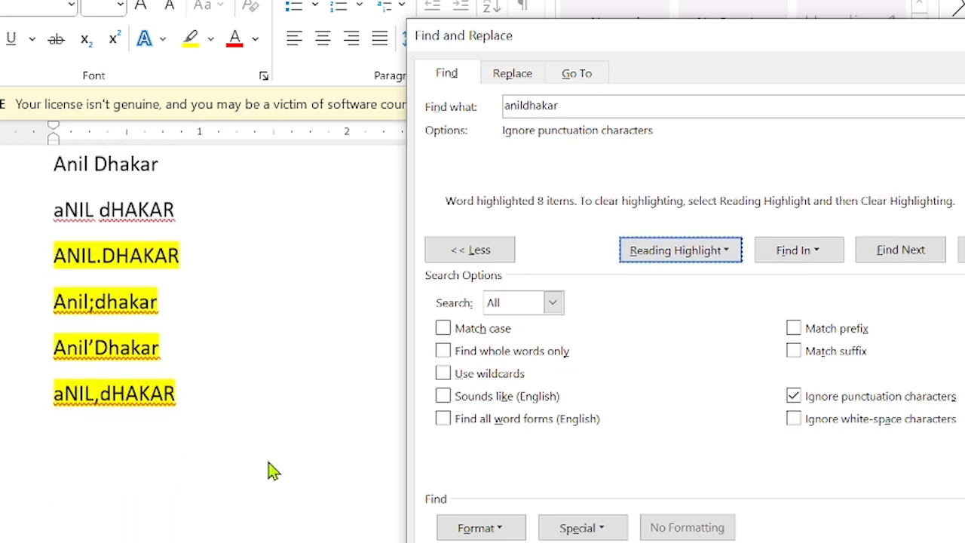
pyautogui.scroll(4, 273, 471)
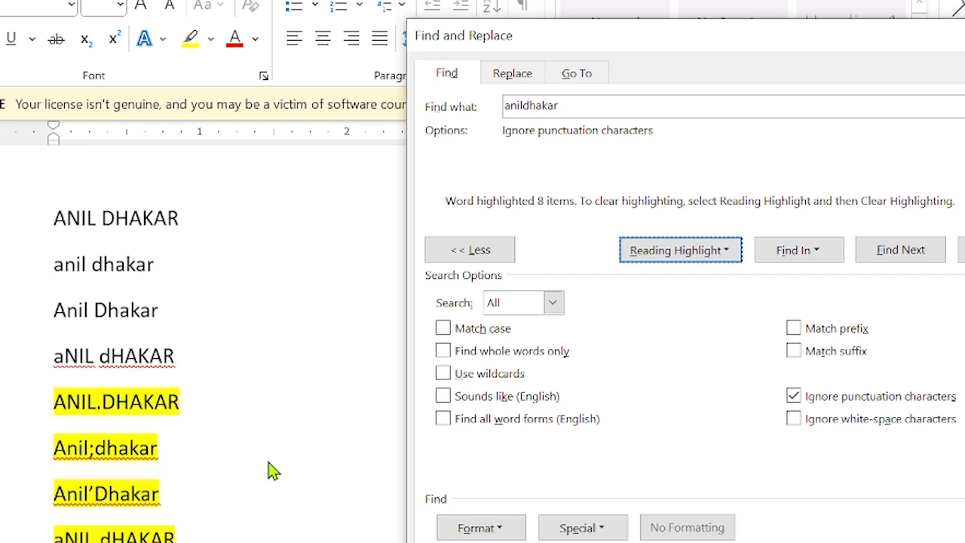
pyautogui.click(524, 77)
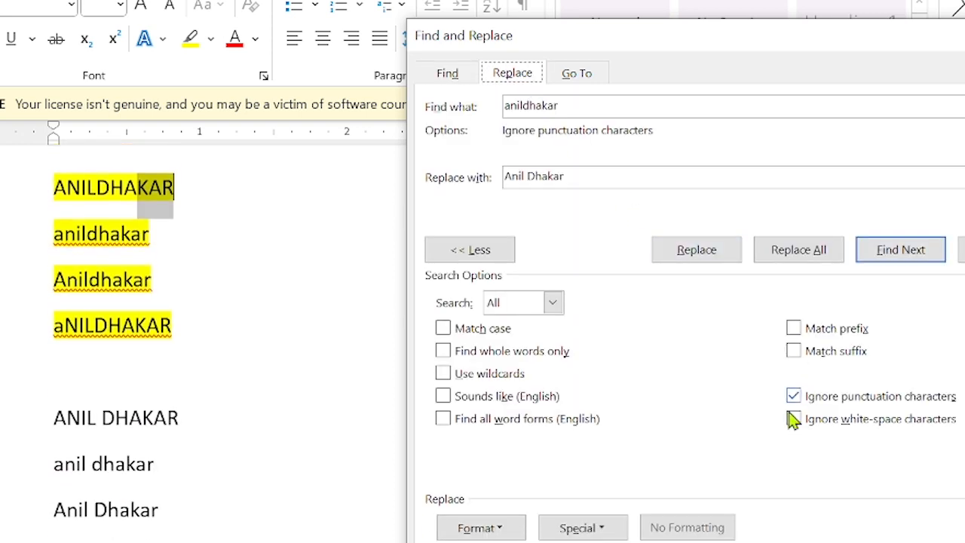
pyautogui.scroll(-2, 312, 420)
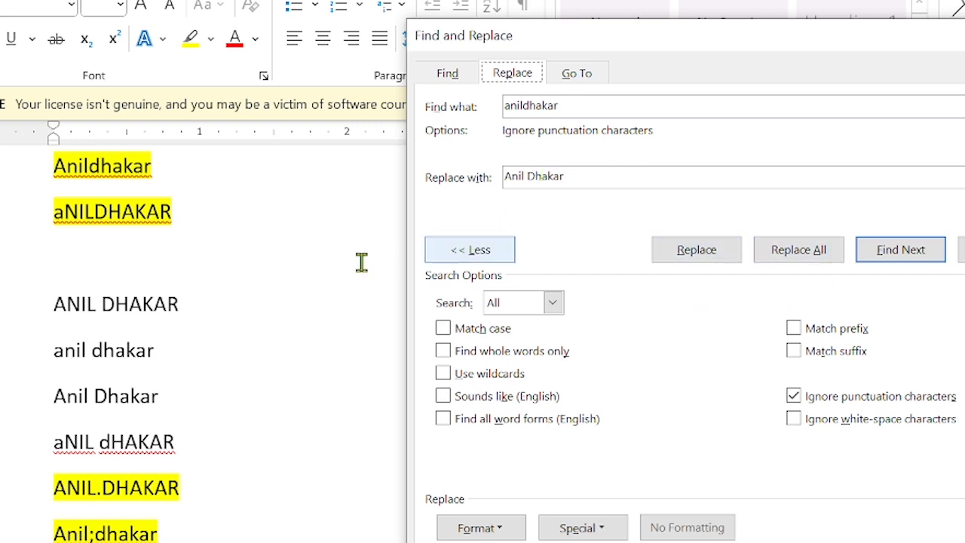
pyautogui.scroll(2, 306, 239)
pyautogui.scroll(1, 306, 239)
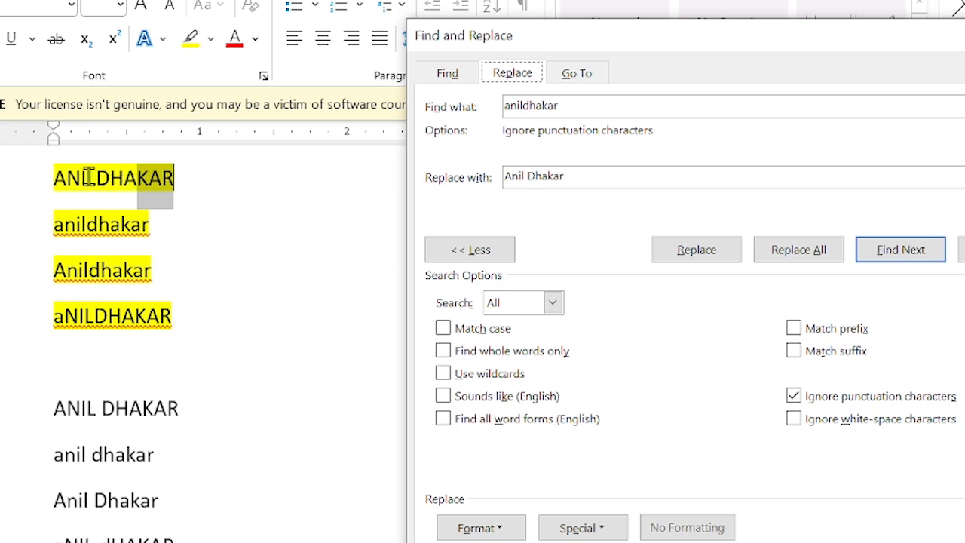
pyautogui.click(693, 251)
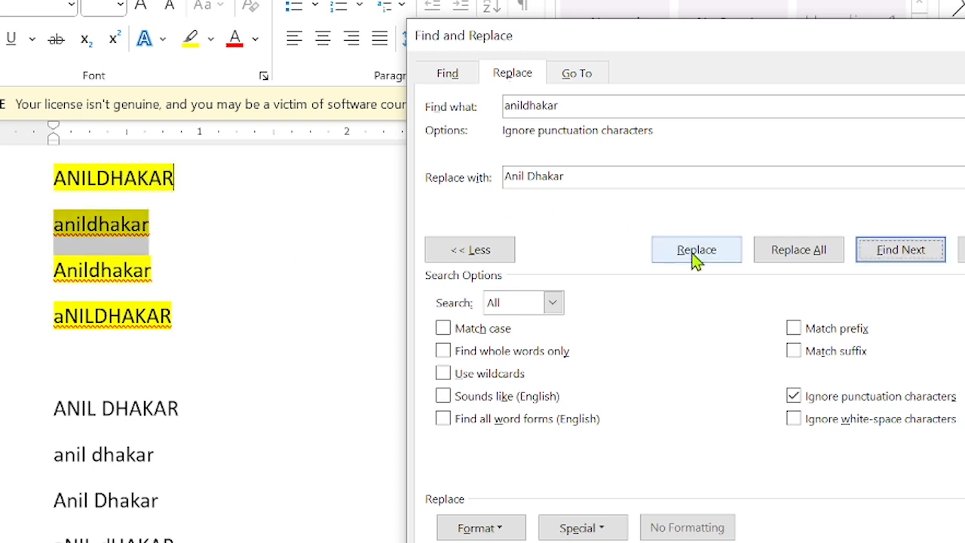
pyautogui.click(695, 255)
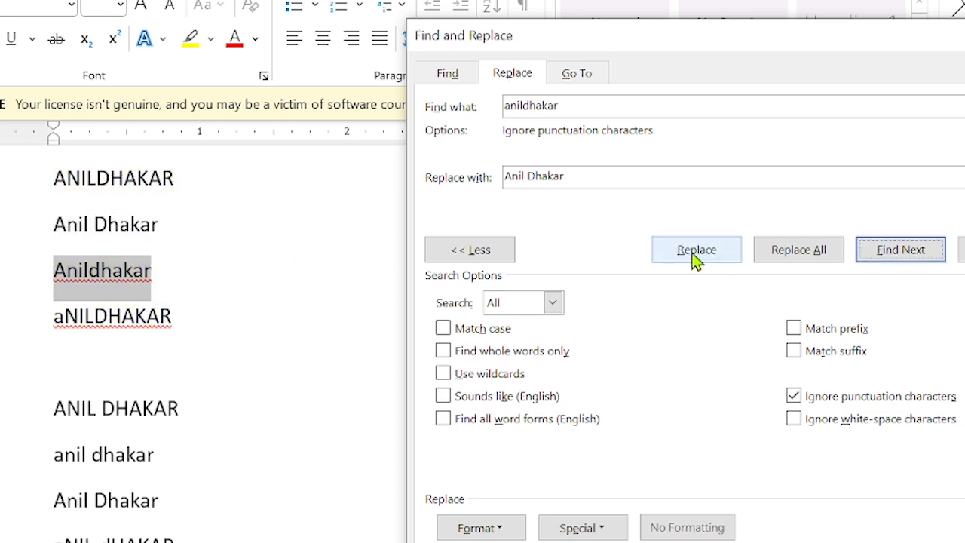
pyautogui.click(695, 256)
pyautogui.click(695, 257)
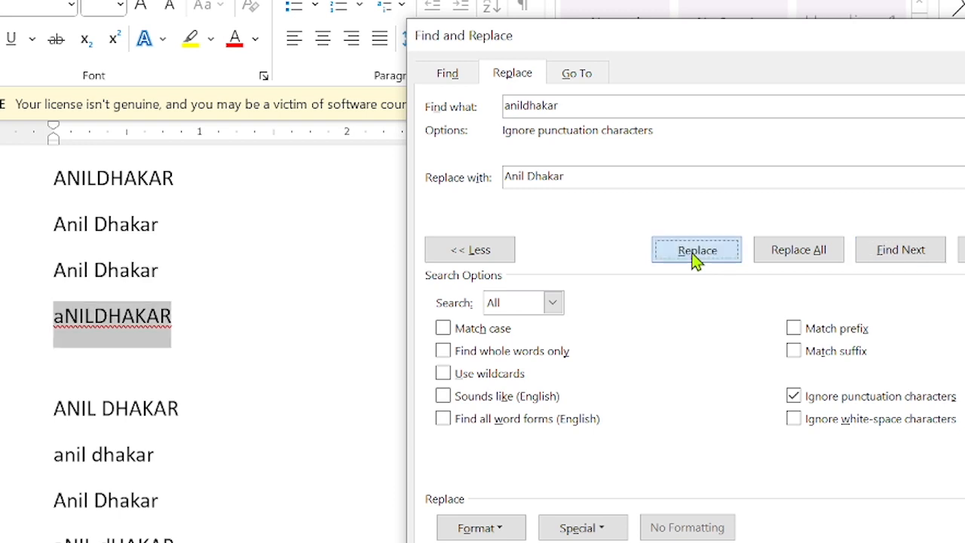
pyautogui.click(695, 257)
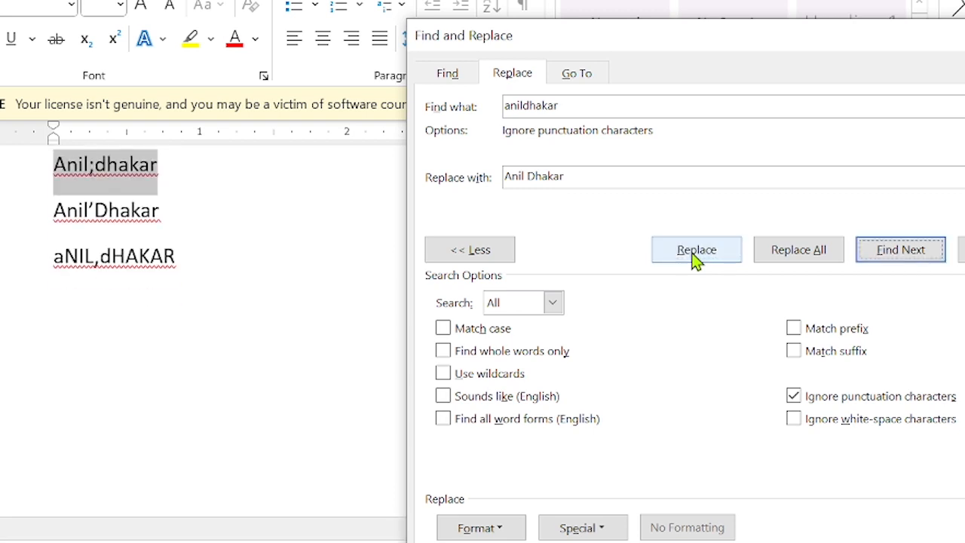
pyautogui.click(695, 256)
pyautogui.click(695, 256)
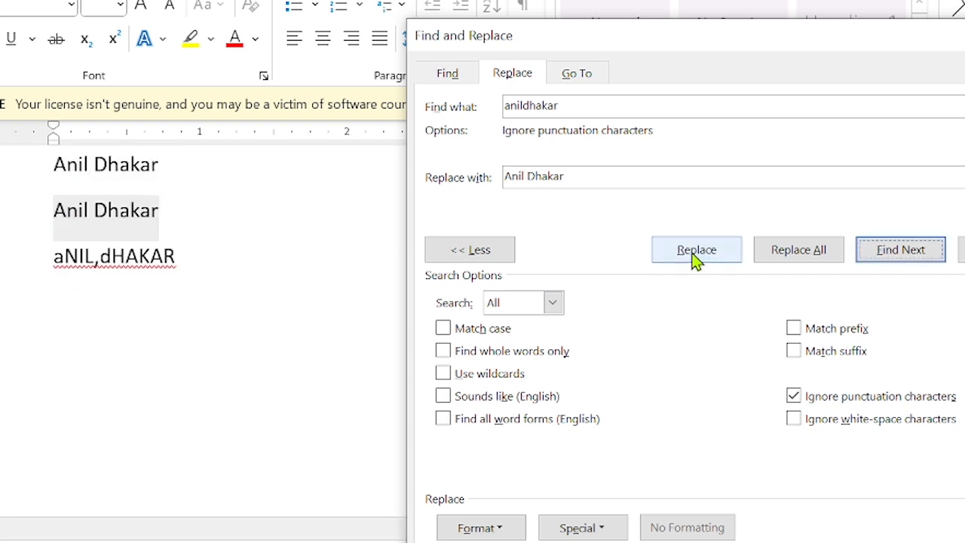
pyautogui.click(695, 256)
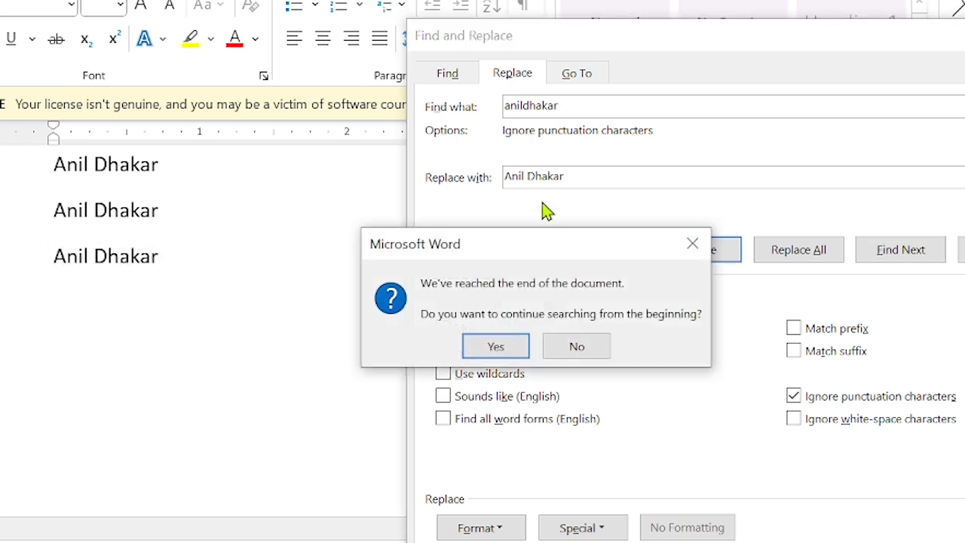
pyautogui.click(475, 348)
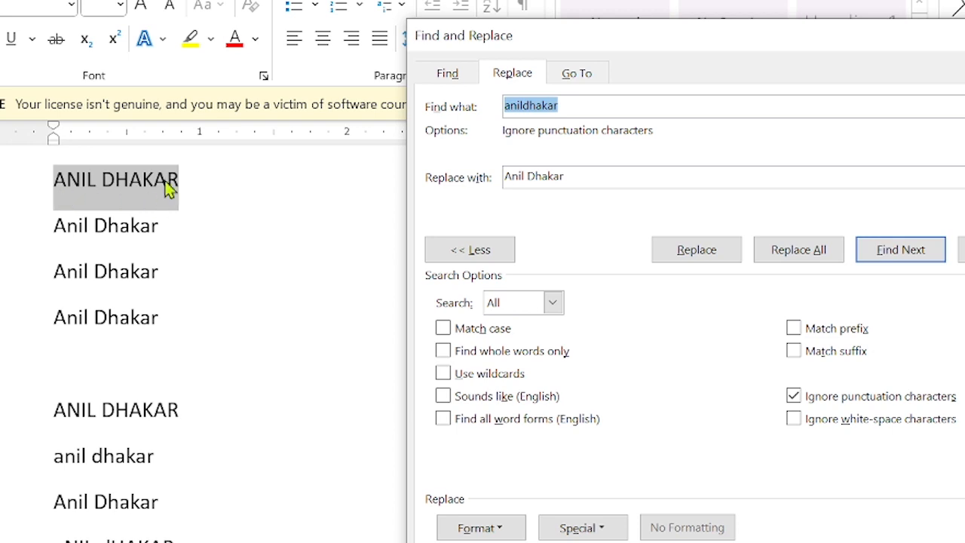
pyautogui.scroll(1, 164, 251)
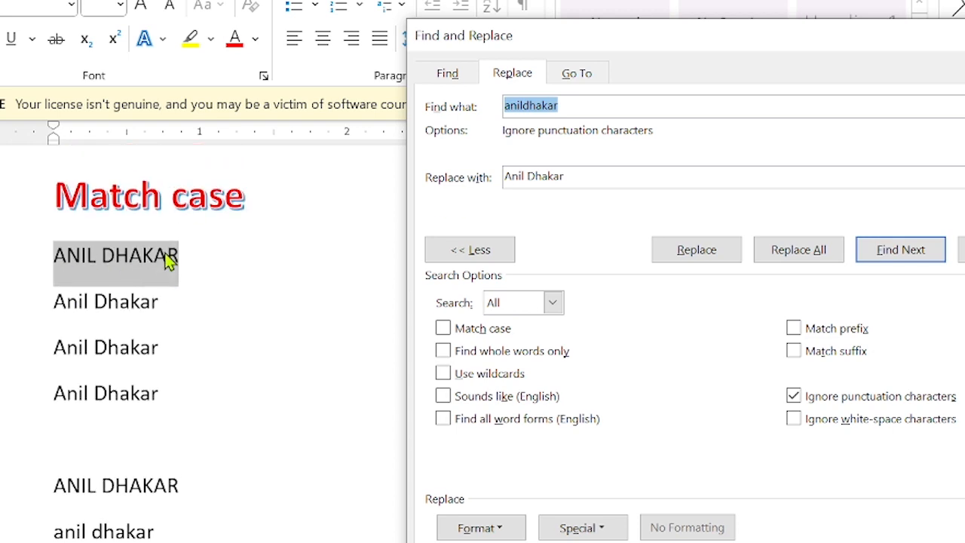
pyautogui.click(801, 423)
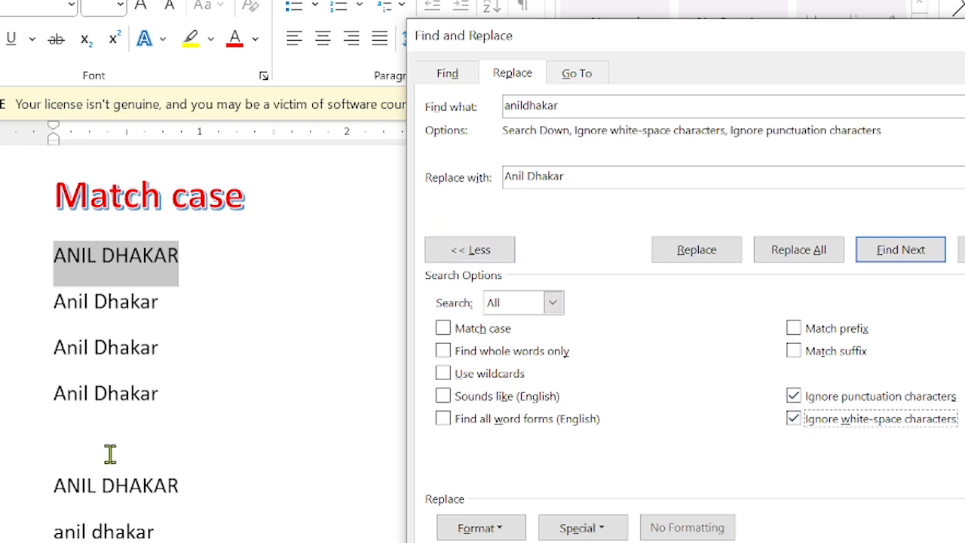
pyautogui.scroll(-3, 110, 453)
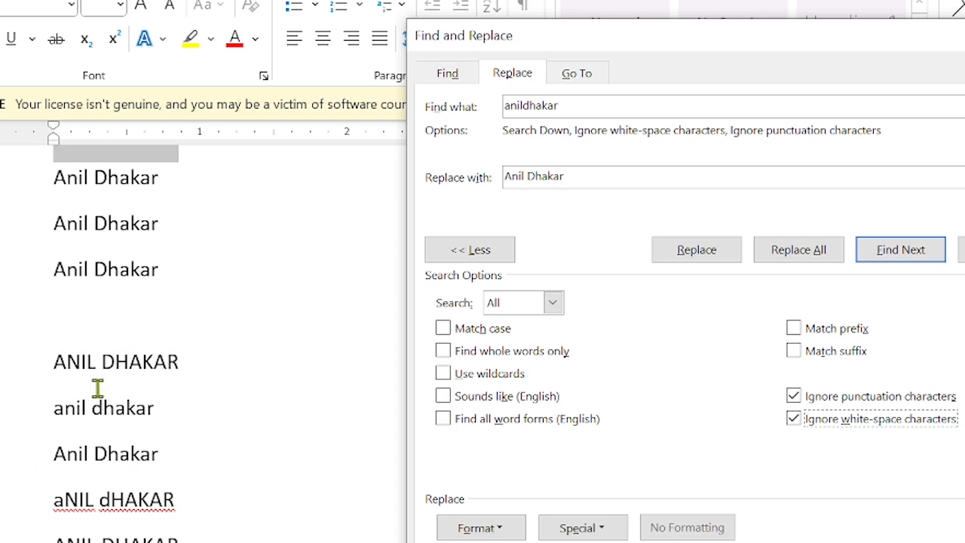
pyautogui.click(444, 73)
pyautogui.click(634, 252)
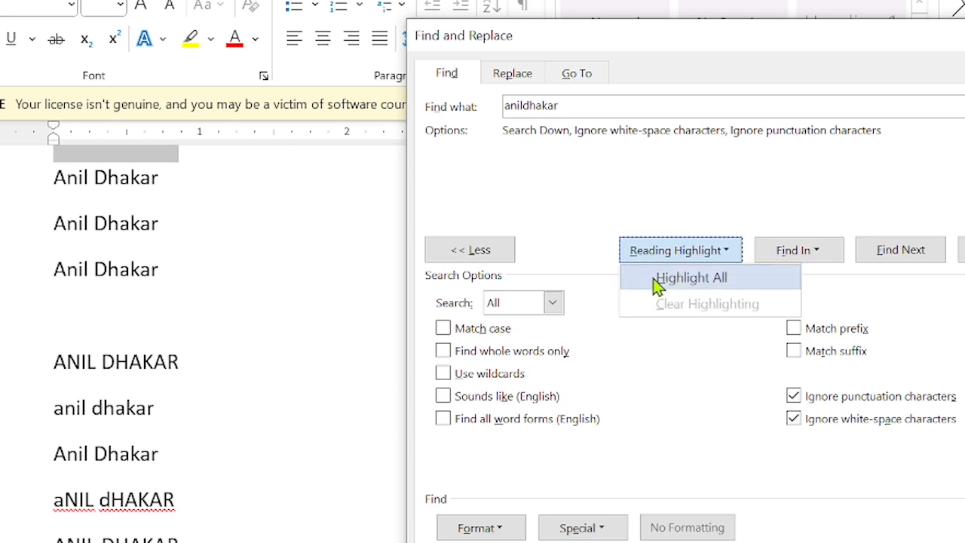
pyautogui.click(655, 279)
pyautogui.scroll(-3, 233, 362)
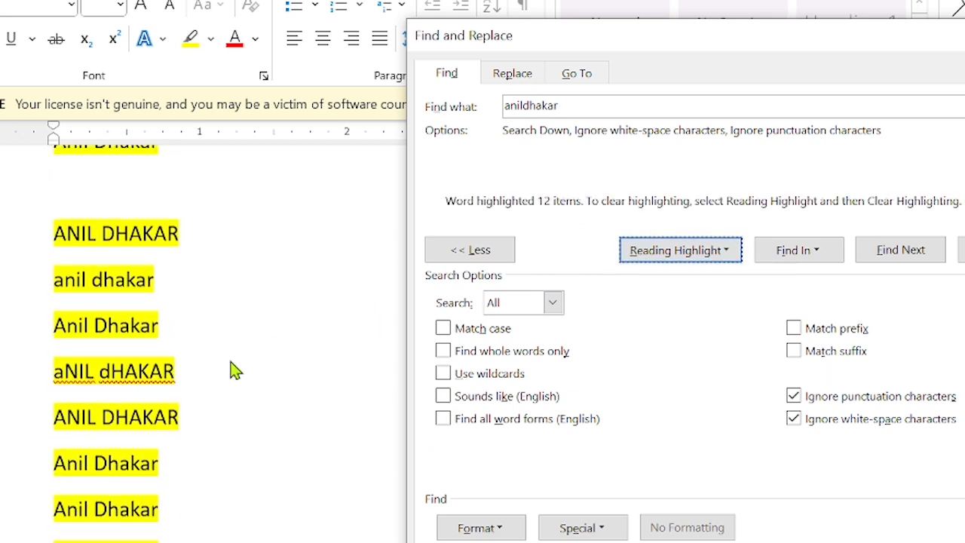
pyautogui.scroll(1, 233, 369)
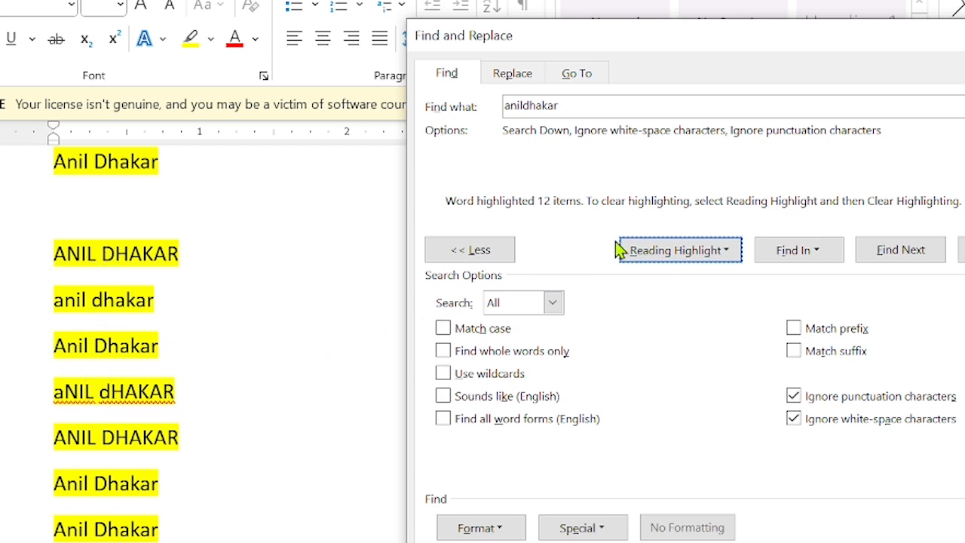
# Clear the yellow highlighting from the matches.
pyautogui.click(646, 252)
pyautogui.click(659, 279)
pyautogui.click(664, 252)
pyautogui.click(663, 290)
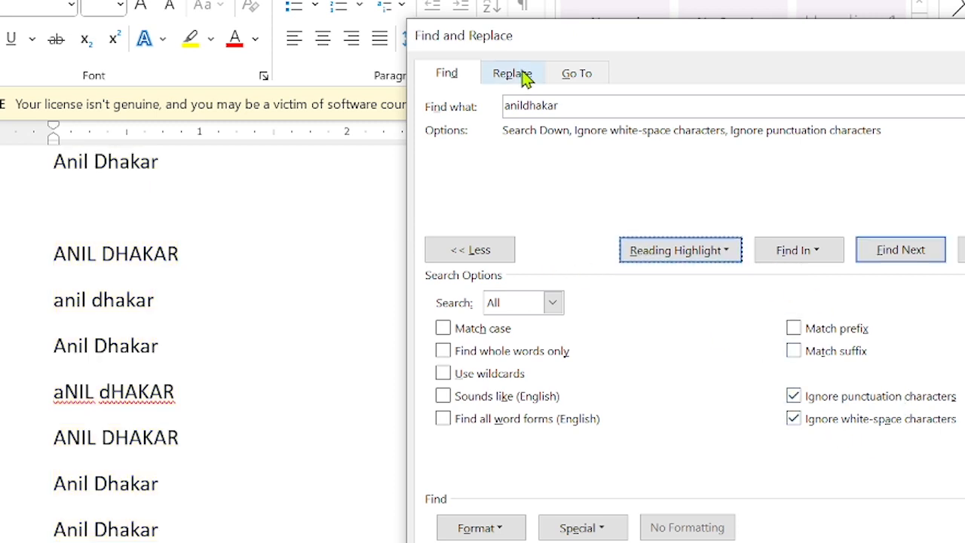
pyautogui.click(524, 74)
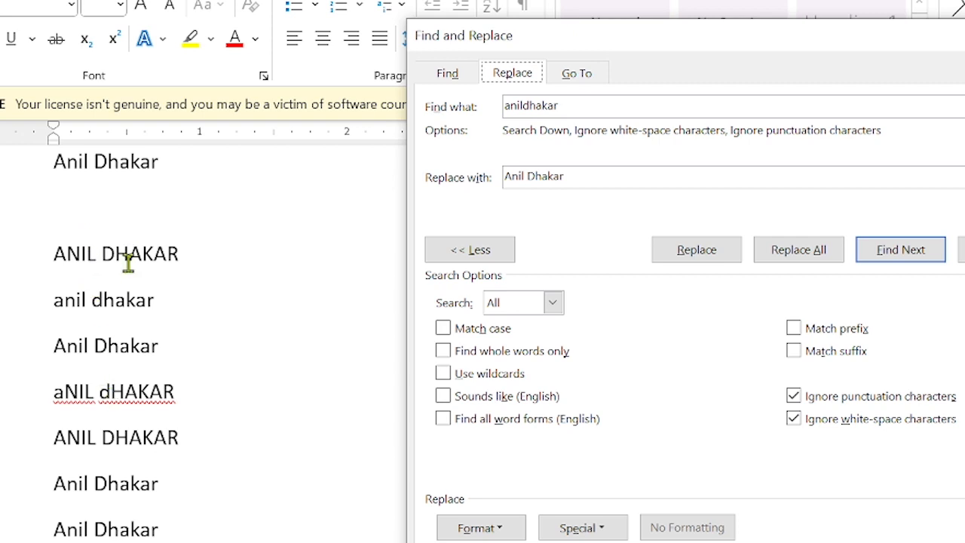
pyautogui.click(791, 258)
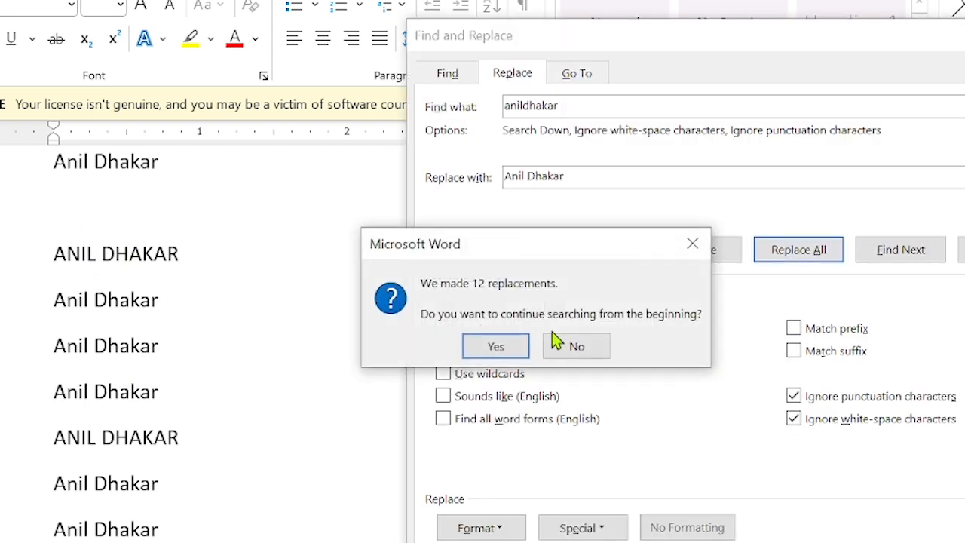
pyautogui.click(491, 357)
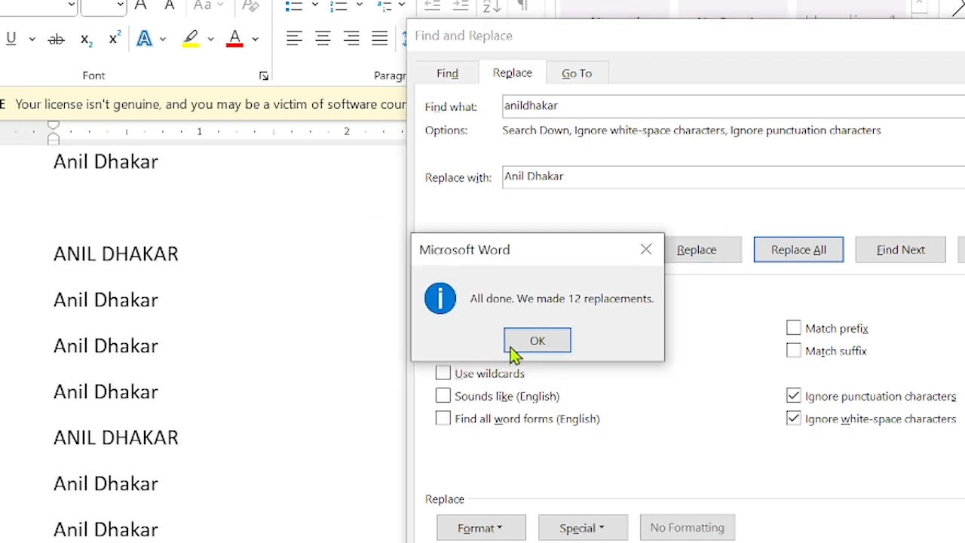
pyautogui.click(513, 348)
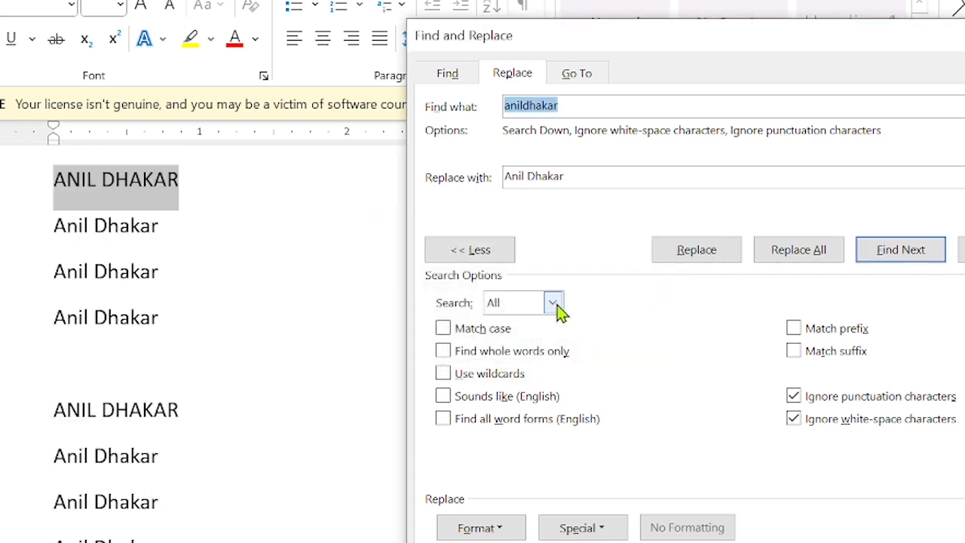
pyautogui.scroll(-1, 173, 375)
pyautogui.scroll(-1, 174, 375)
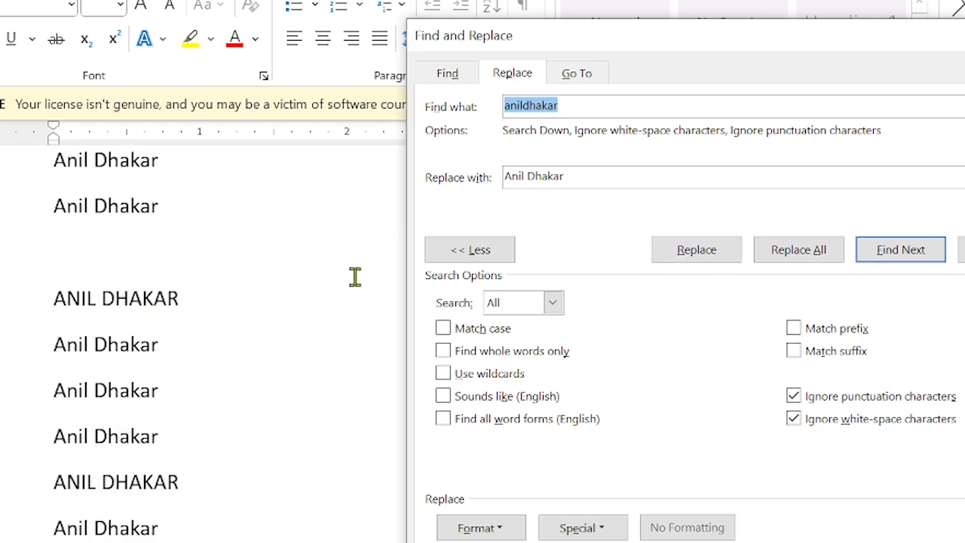
pyautogui.scroll(2, 355, 277)
pyautogui.scroll(-4, 357, 277)
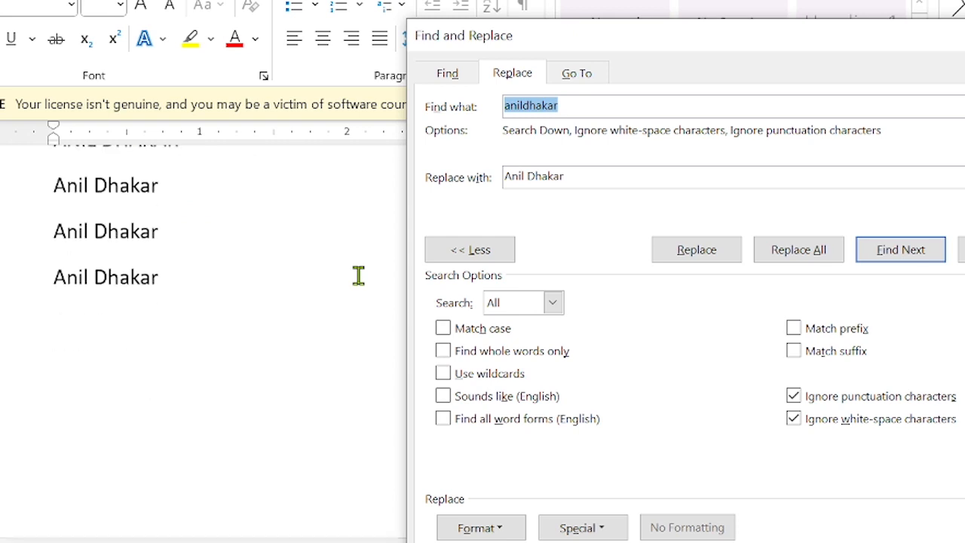